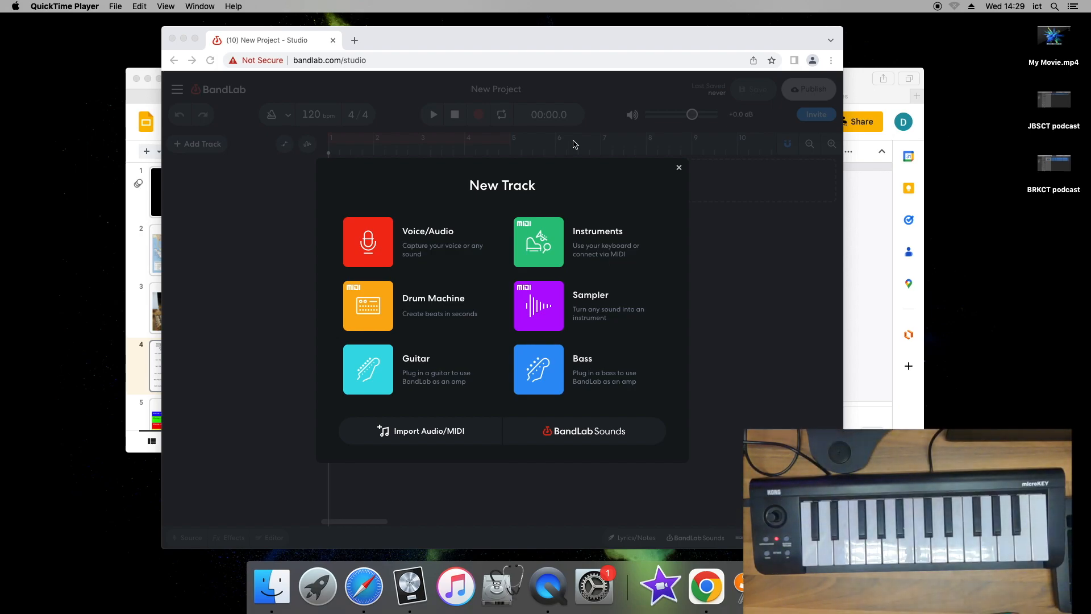
# Switch to Safari, view the Gamelan score on slide 4 in full screen, and return to the BandLab project in Chrome
pyautogui.click(855, 225)
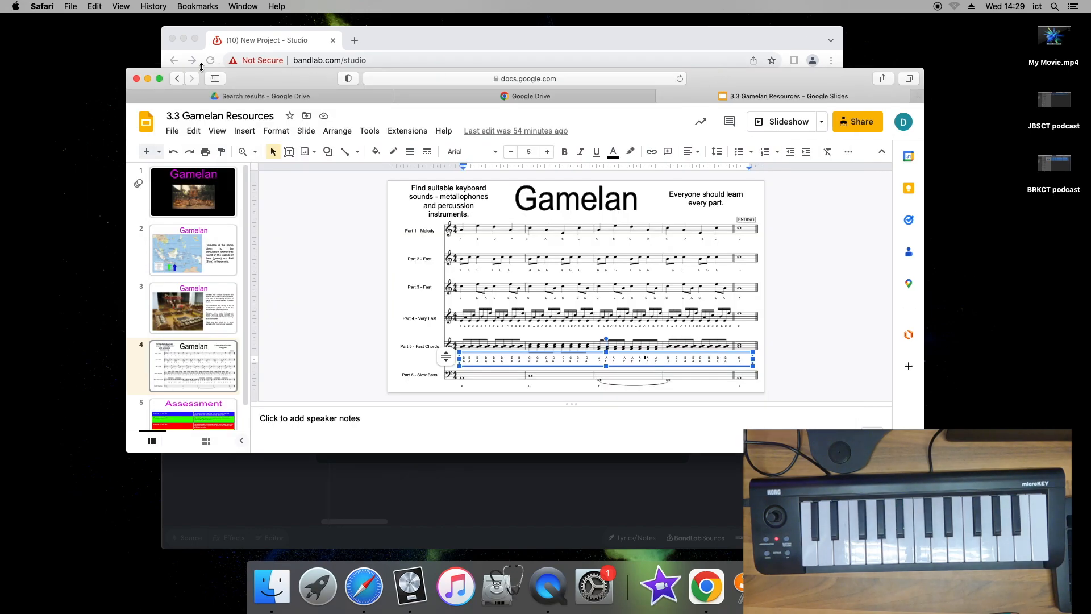
pyautogui.click(159, 78)
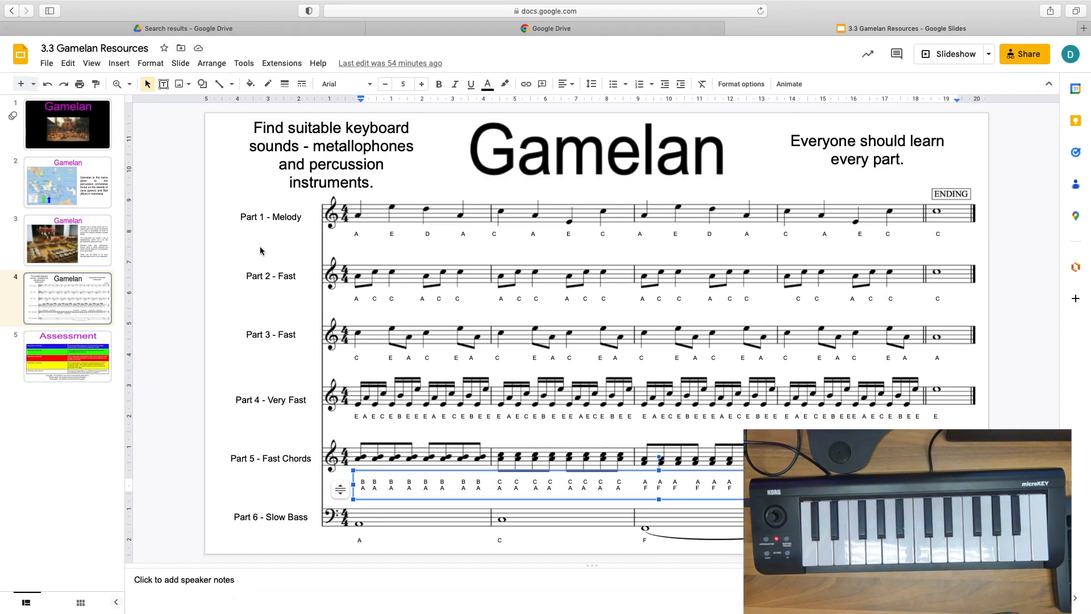
pyautogui.moveTo(63, 4)
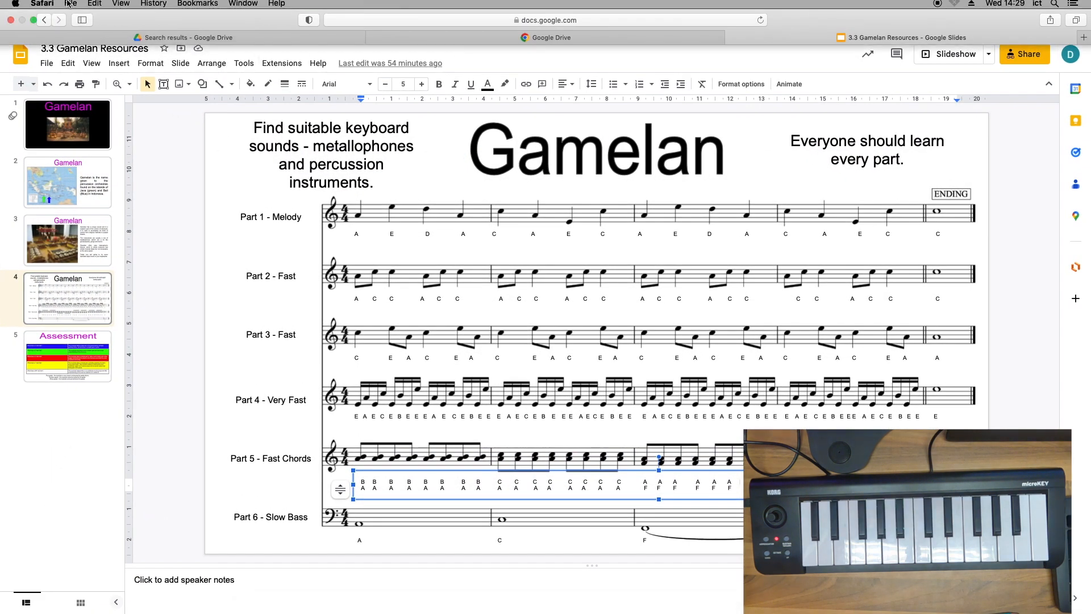
pyautogui.click(33, 24)
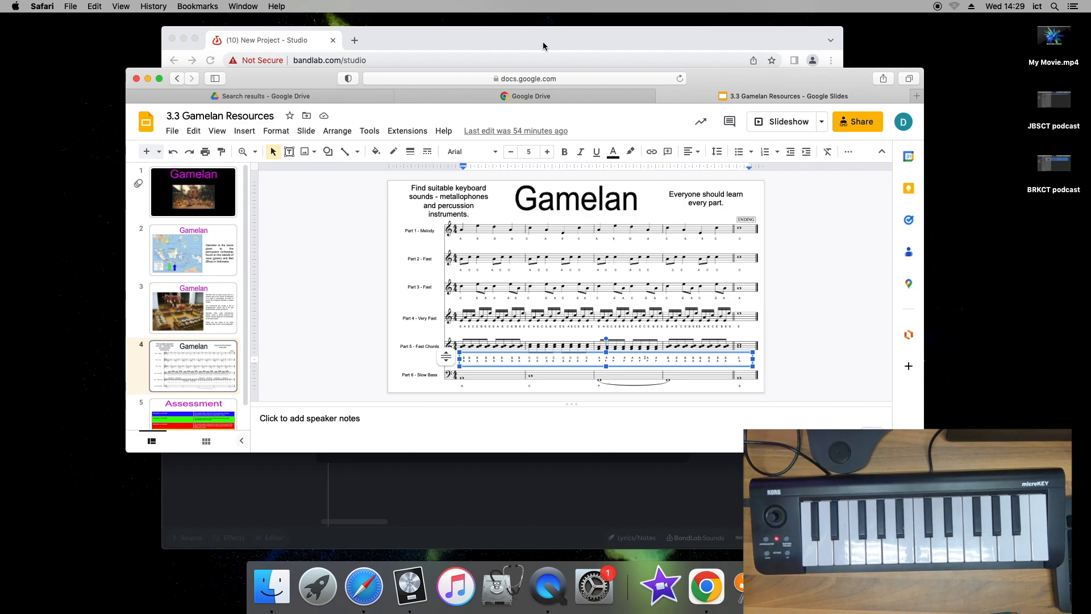
pyautogui.click(544, 43)
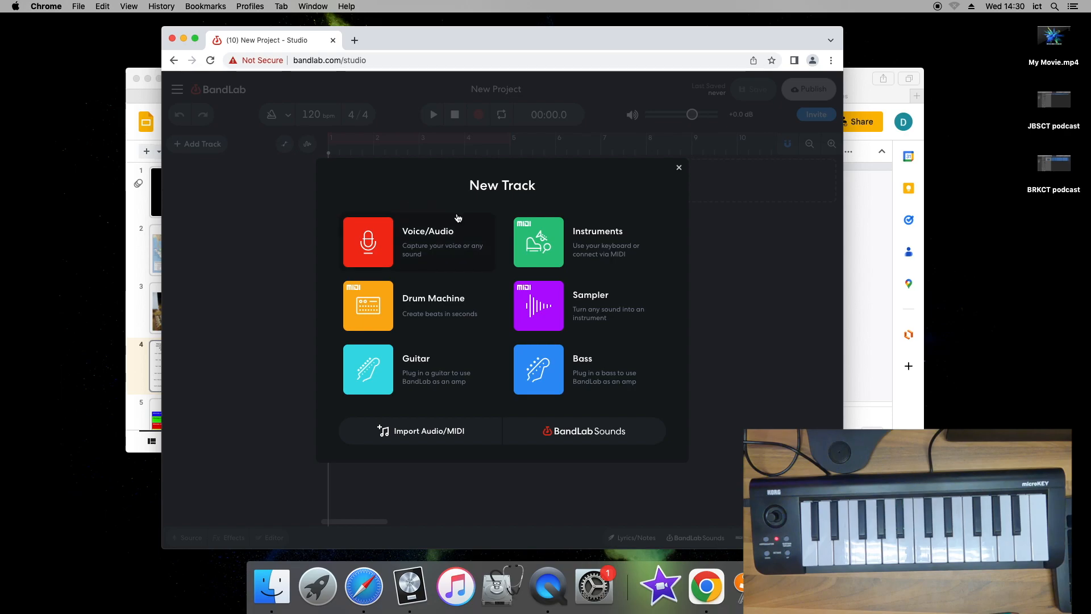
# Add an Instruments track to the new project and browse the Percussion sounds for it
pyautogui.click(573, 233)
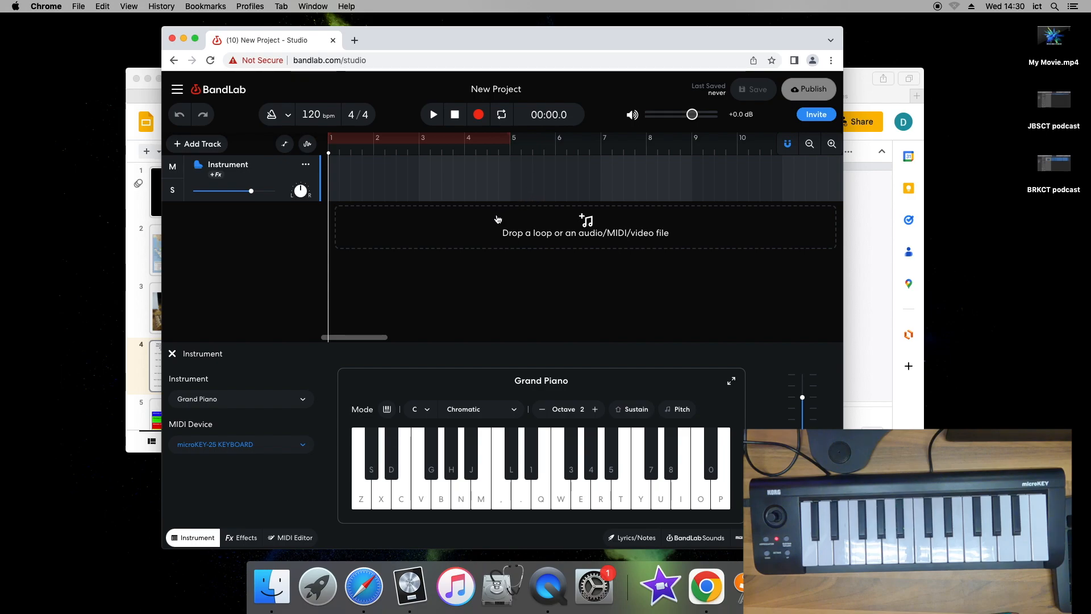
pyautogui.click(267, 398)
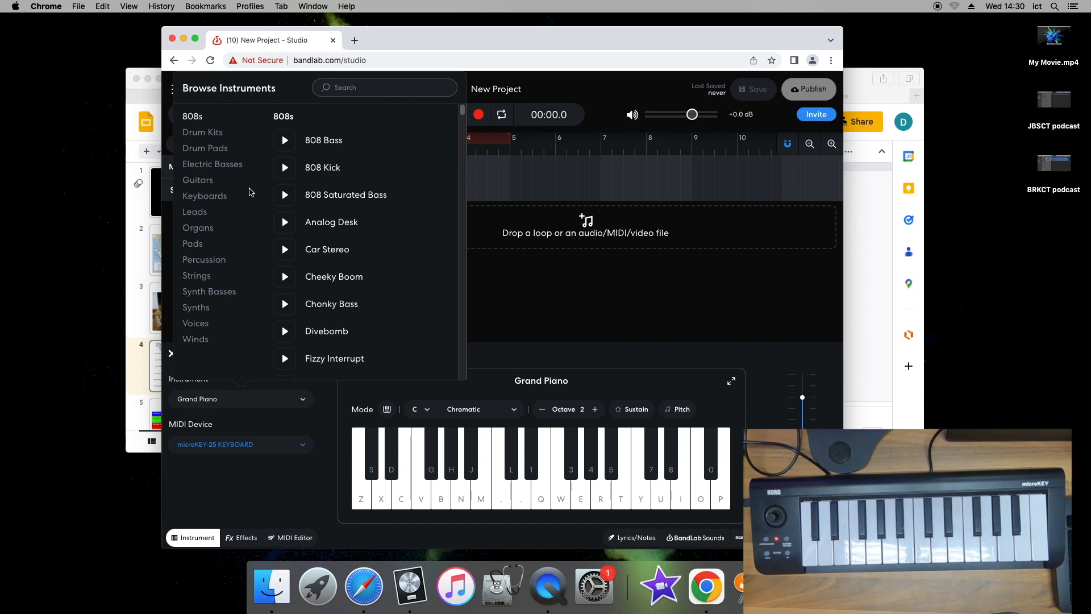
pyautogui.click(225, 261)
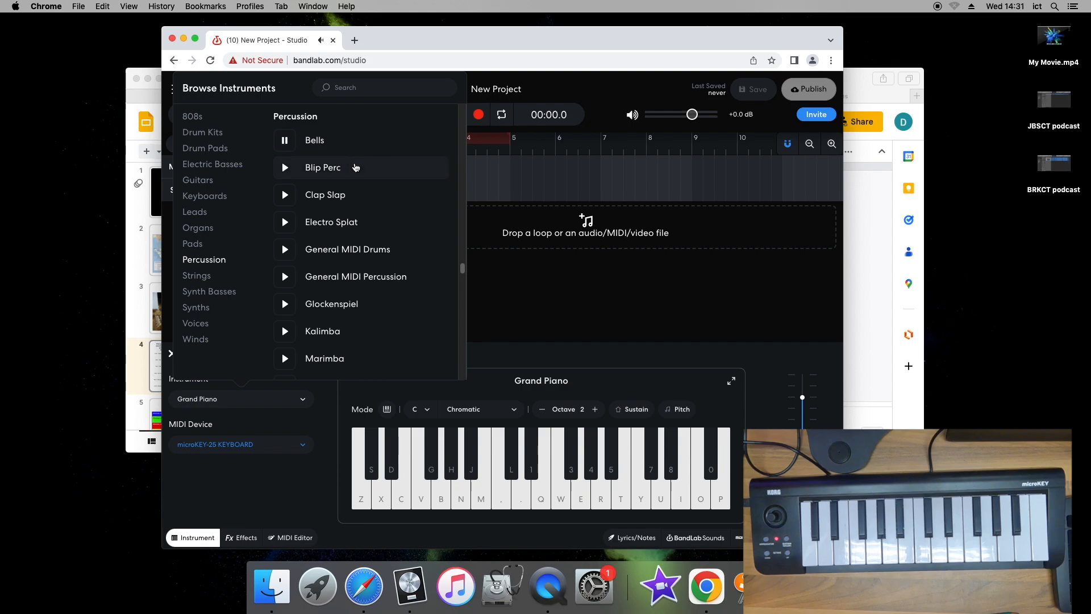
# Preview the Glockenspiel and Kalimba sounds, and assign Glockenspiel to the track
pyautogui.scroll(3, 341, 196)
pyautogui.scroll(-4, 348, 226)
pyautogui.scroll(-1, 310, 281)
pyautogui.click(286, 267)
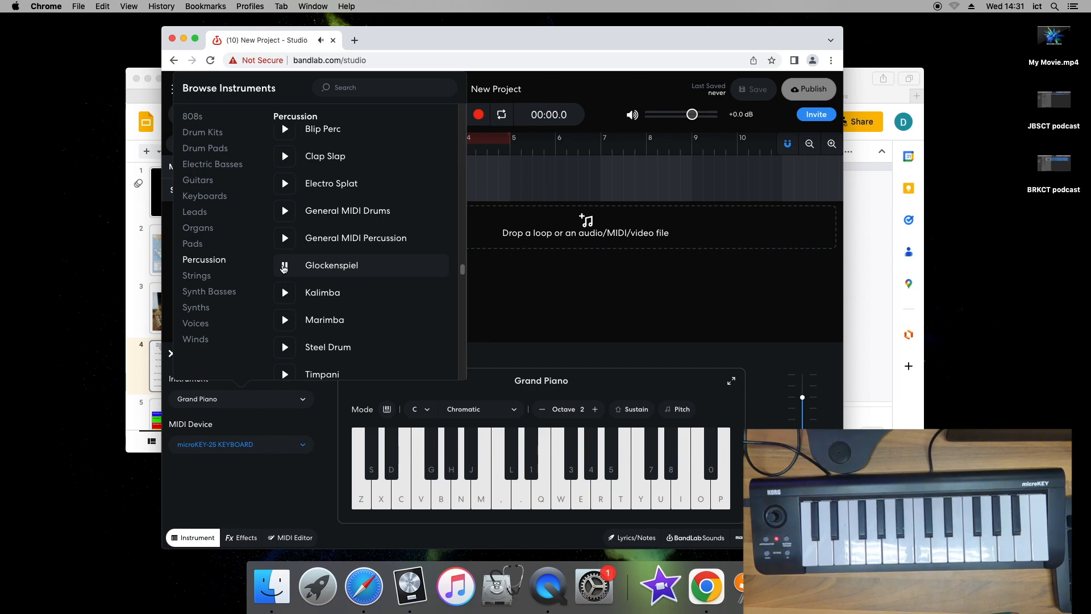
pyautogui.click(285, 294)
pyautogui.scroll(3, 338, 164)
pyautogui.scroll(-5, 339, 156)
pyautogui.scroll(4, 312, 190)
pyautogui.click(283, 196)
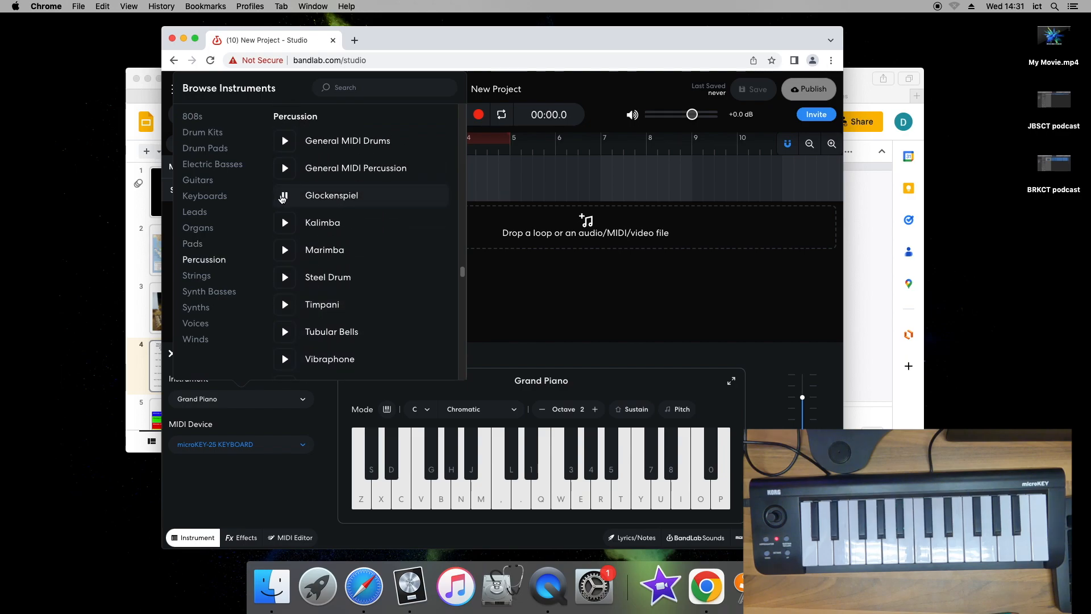
pyautogui.click(335, 203)
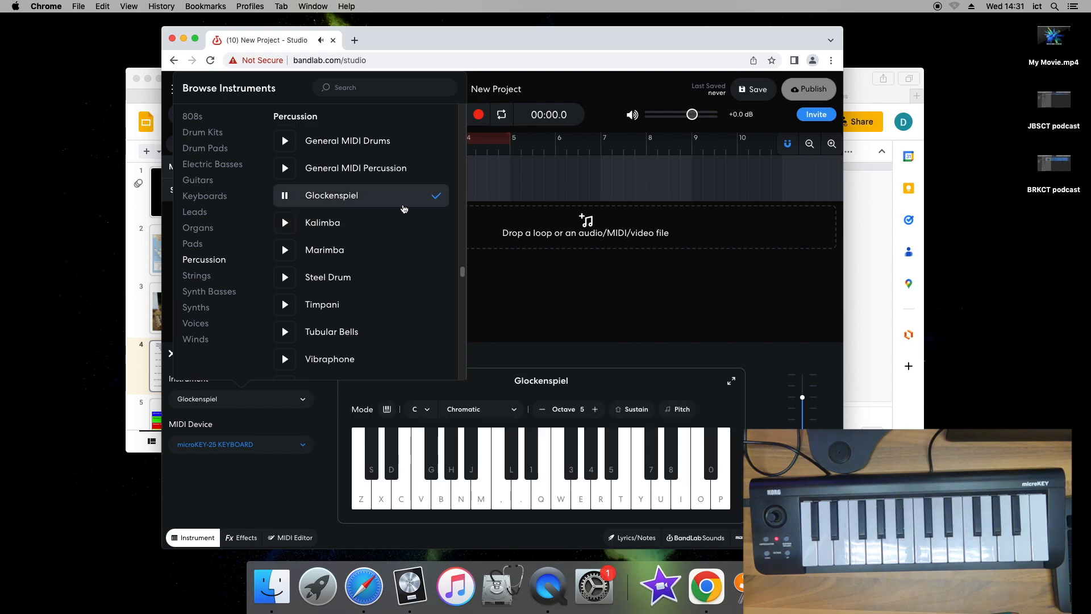
pyautogui.click(563, 294)
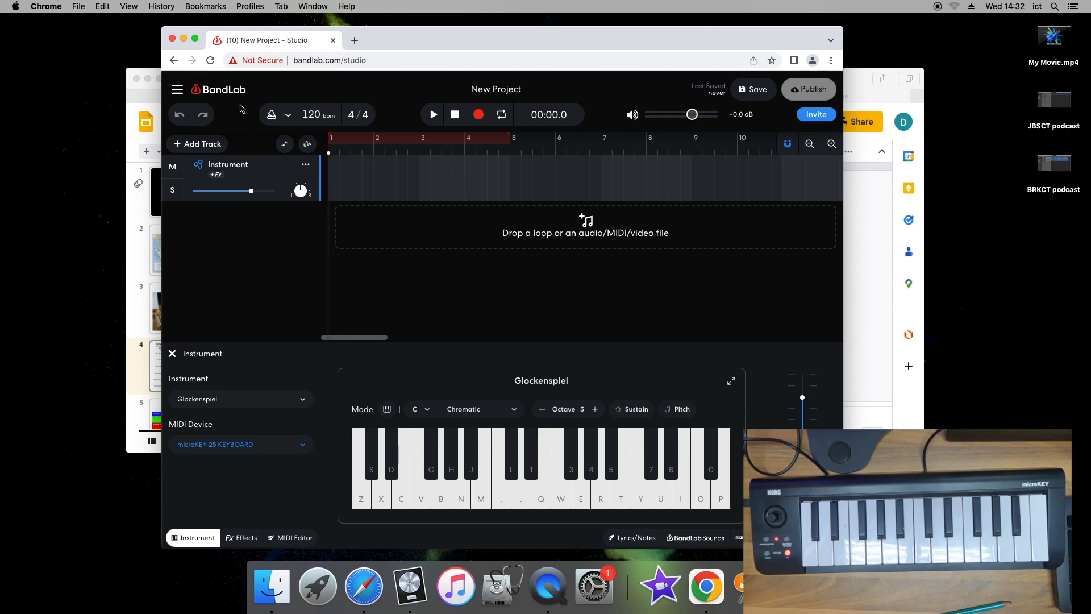
# Enable the metronome and try it out with a brief test recording
pyautogui.click(271, 114)
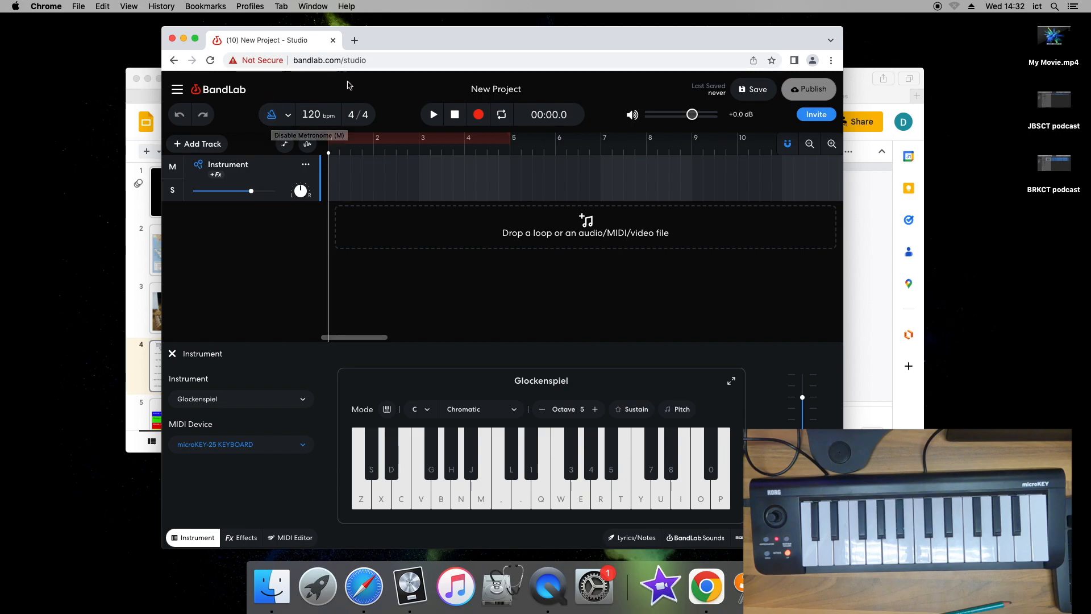
pyautogui.click(479, 115)
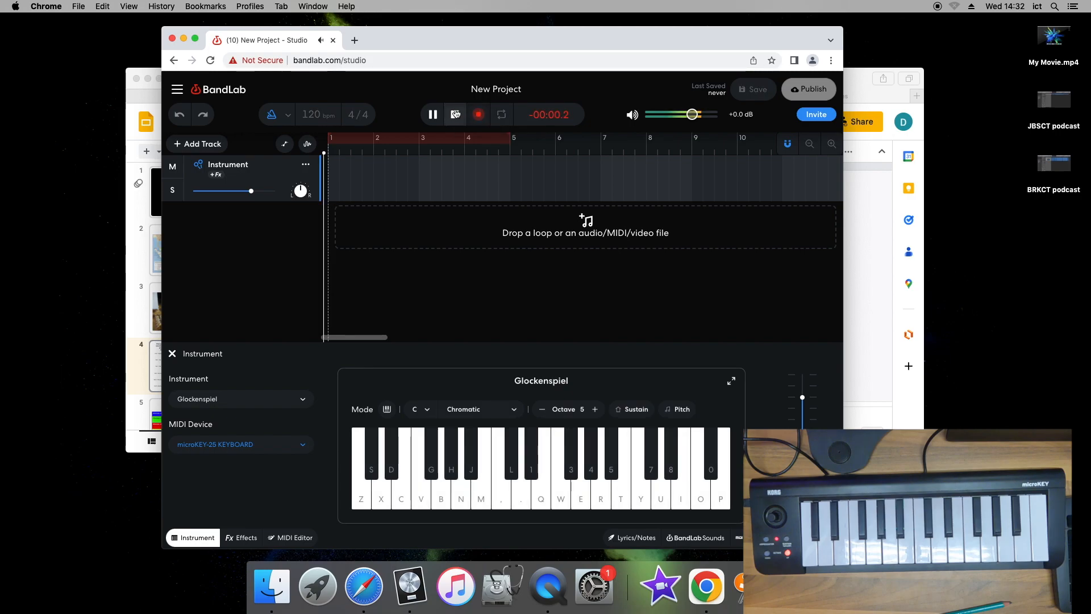
pyautogui.click(455, 114)
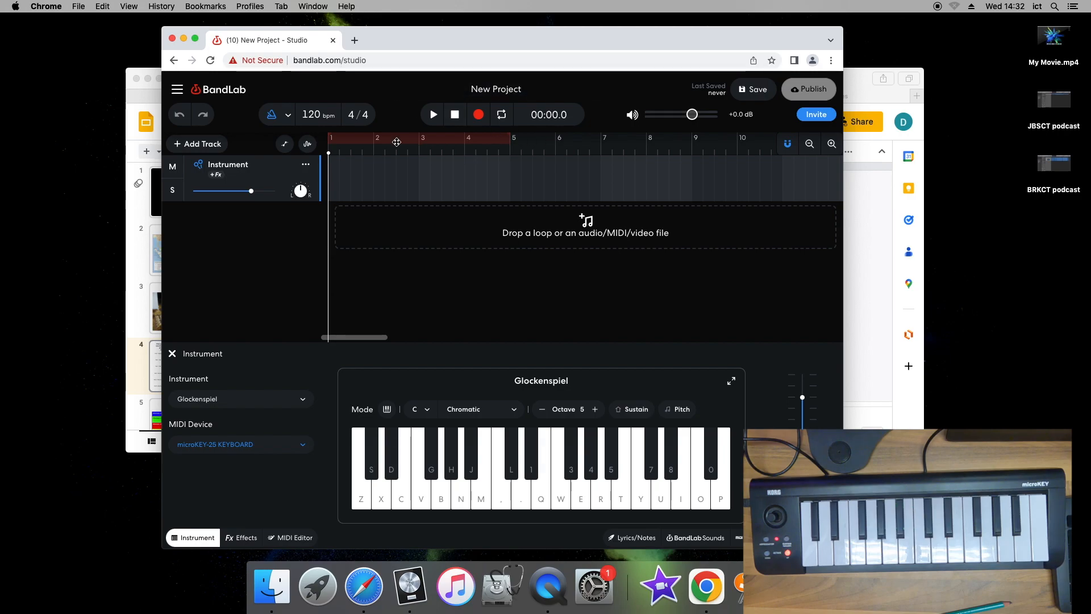
# Set the project tempo to 70 bpm
pyautogui.doubleClick(315, 114)
pyautogui.write('87')
pyautogui.moveTo(317, 185); pyautogui.dragTo(318, 200)
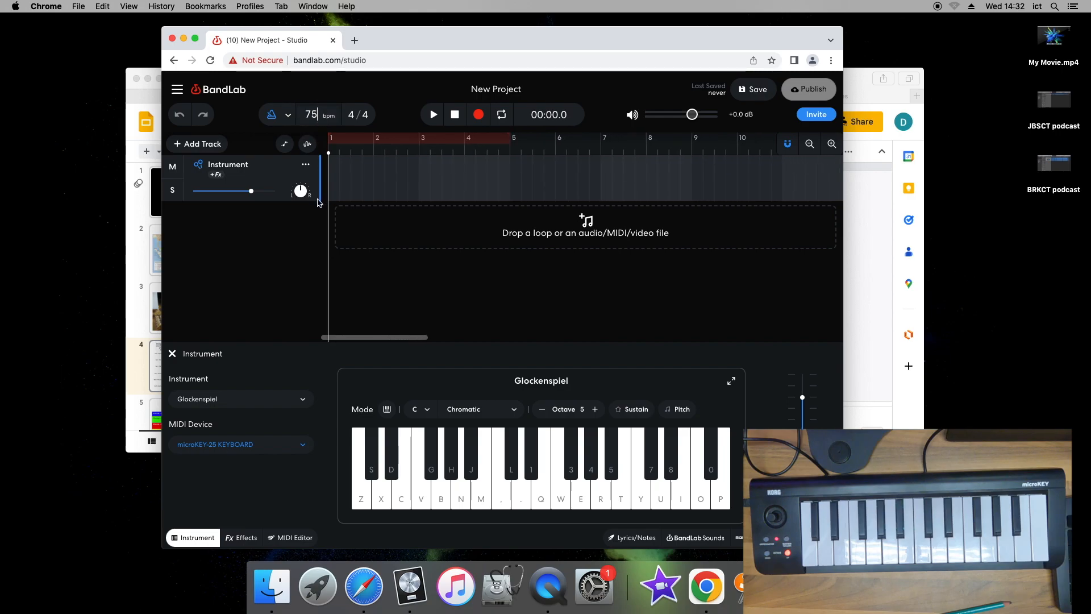
pyautogui.moveTo(317, 210); pyautogui.dragTo(318, 209)
pyautogui.doubleClick(314, 115)
pyautogui.write('70')
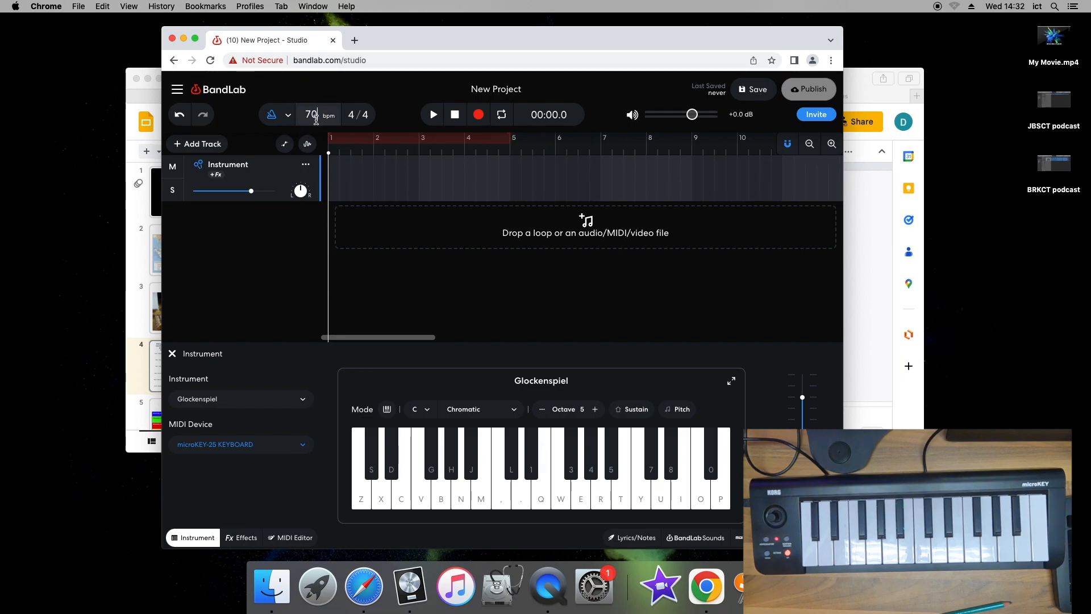
# Test the count-in with a brief recording and check the metronome's tempo, sound and count-in settings
pyautogui.click(481, 116)
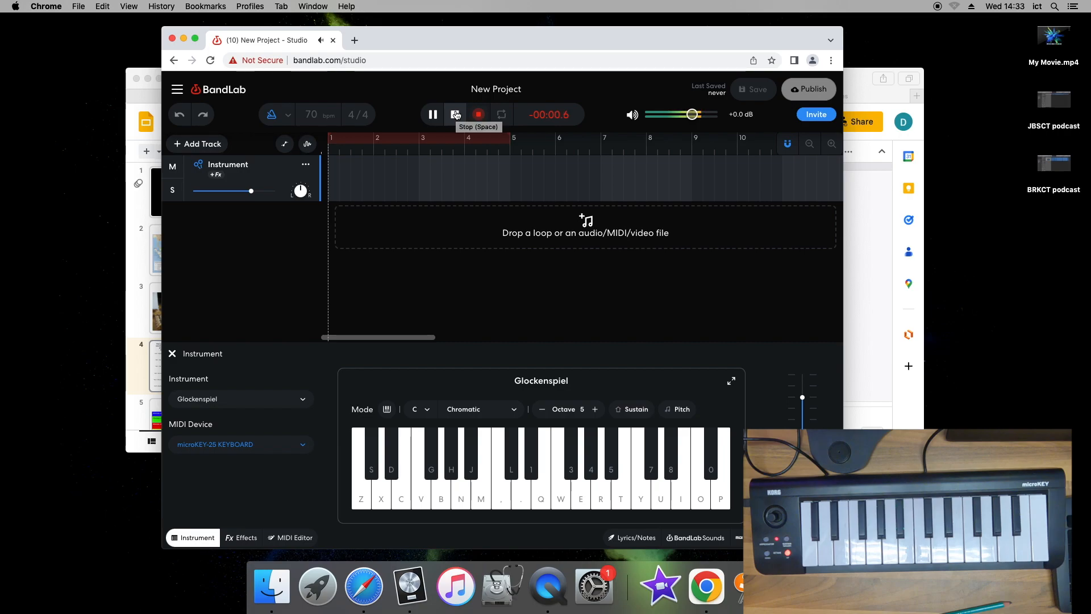
pyautogui.click(455, 115)
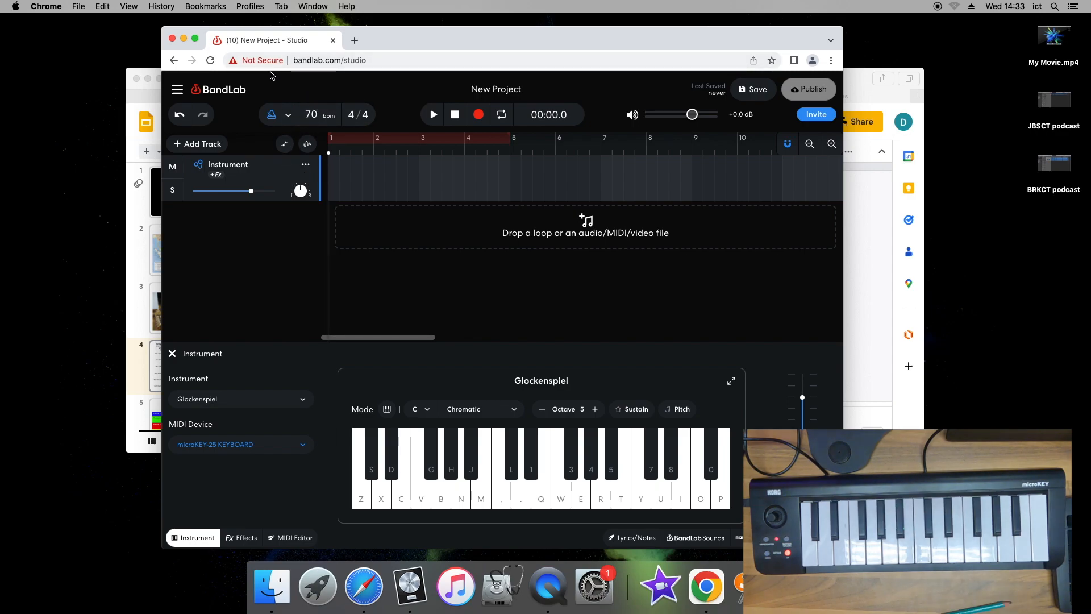
pyautogui.click(289, 114)
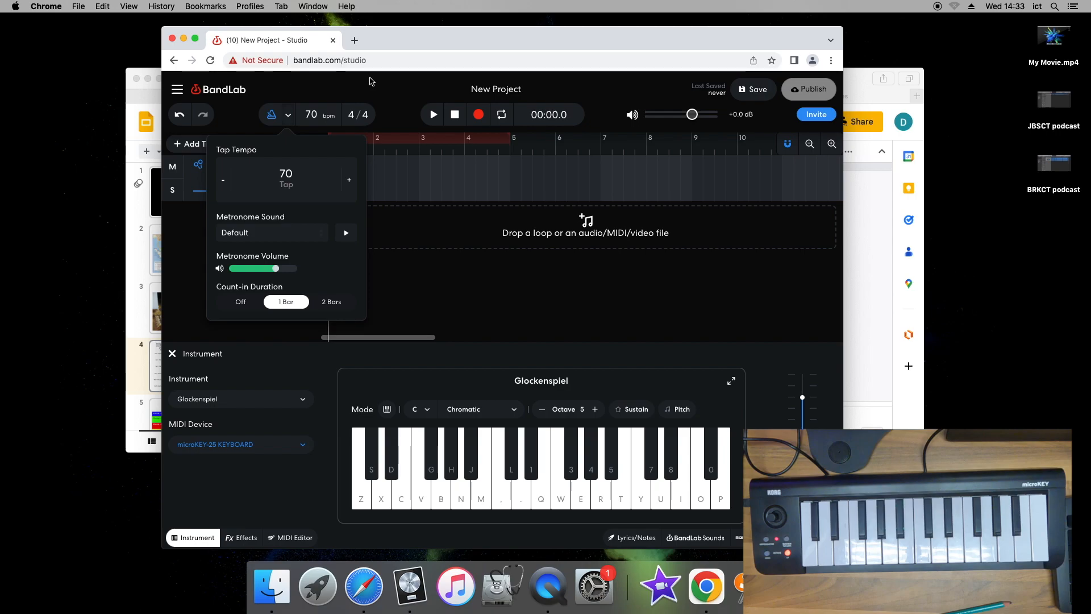
pyautogui.click(370, 81)
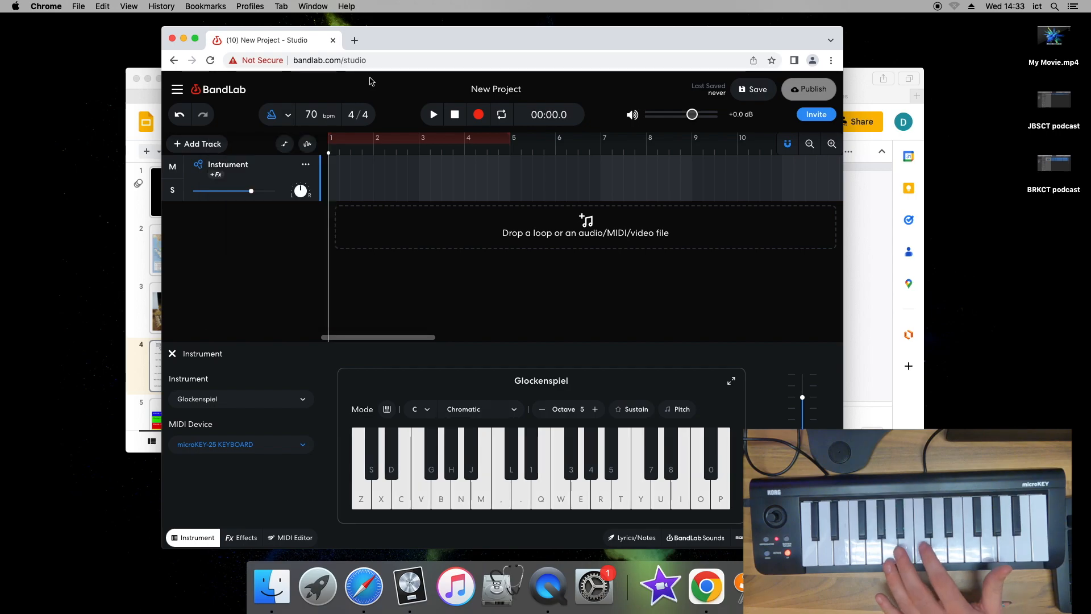
# Switch to Safari, read the Part 2 - Fast line of the Gamelan score in full screen, and switch back to Chrome
pyautogui.click(898, 198)
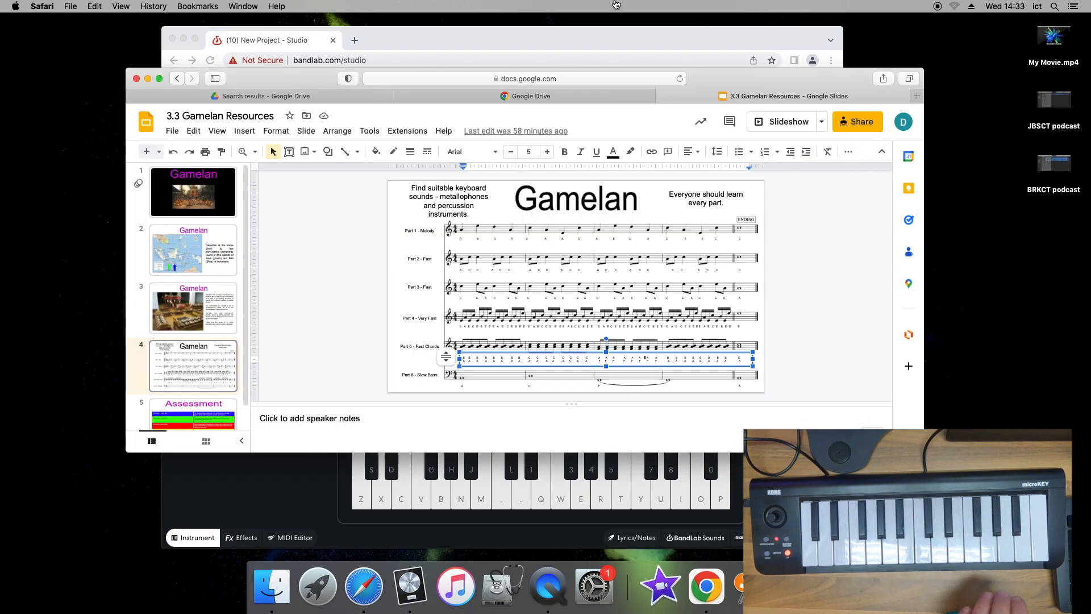
pyautogui.doubleClick(277, 72)
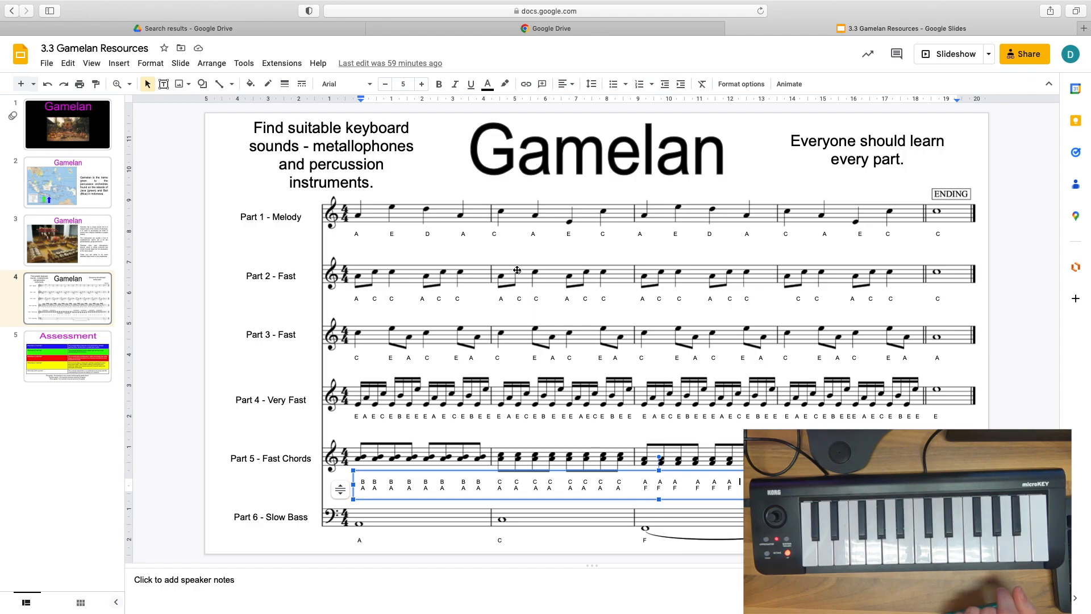
pyautogui.moveTo(502, 613)
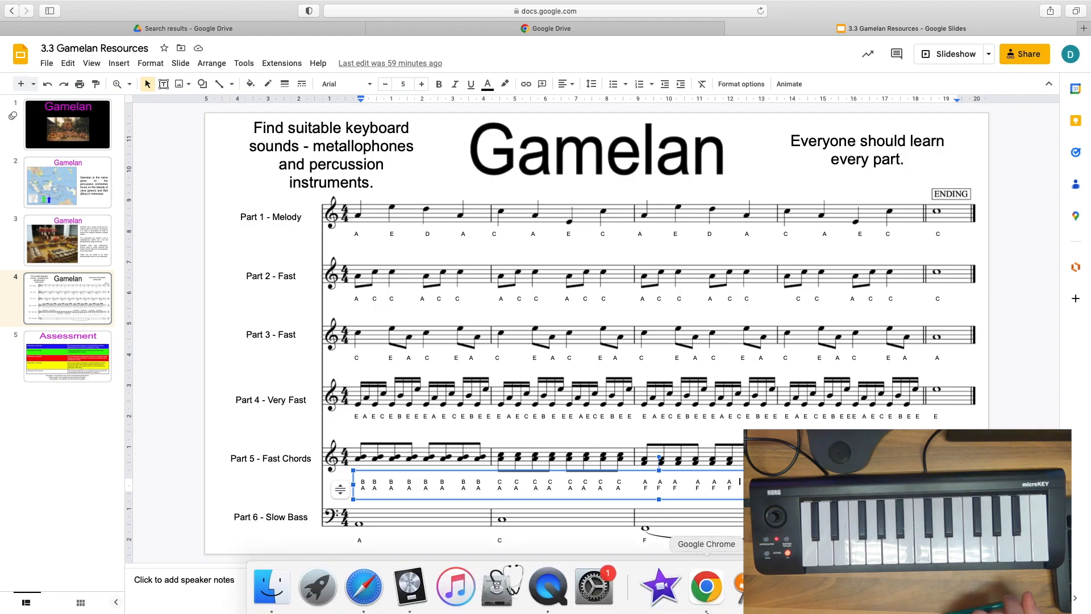
pyautogui.click(706, 588)
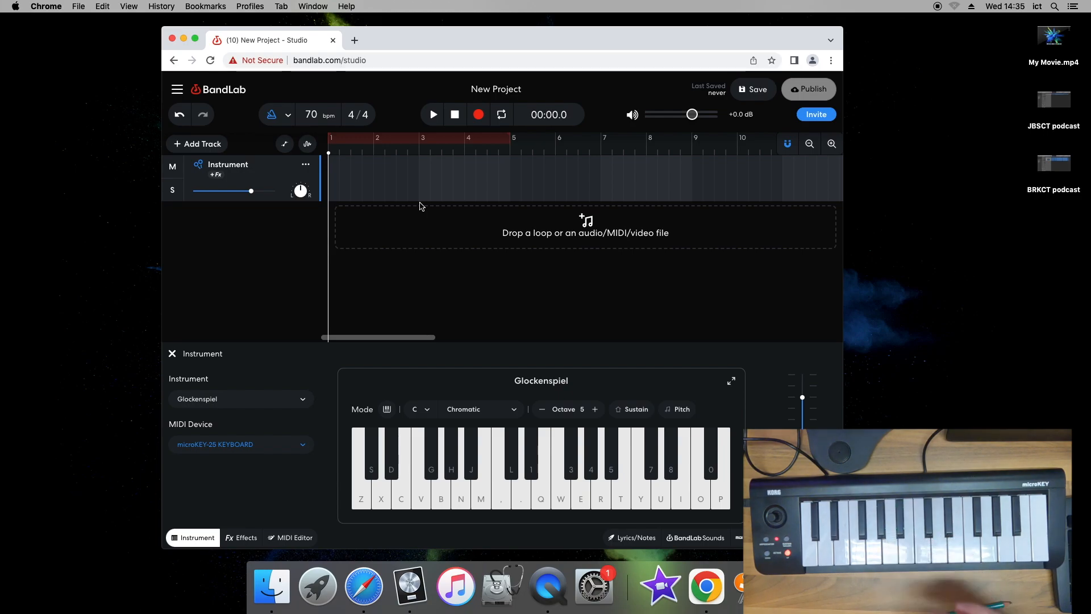
# Record the Part 2 - Fast line on the Glockenspiel track for about five bars and play the recording back
pyautogui.click(479, 114)
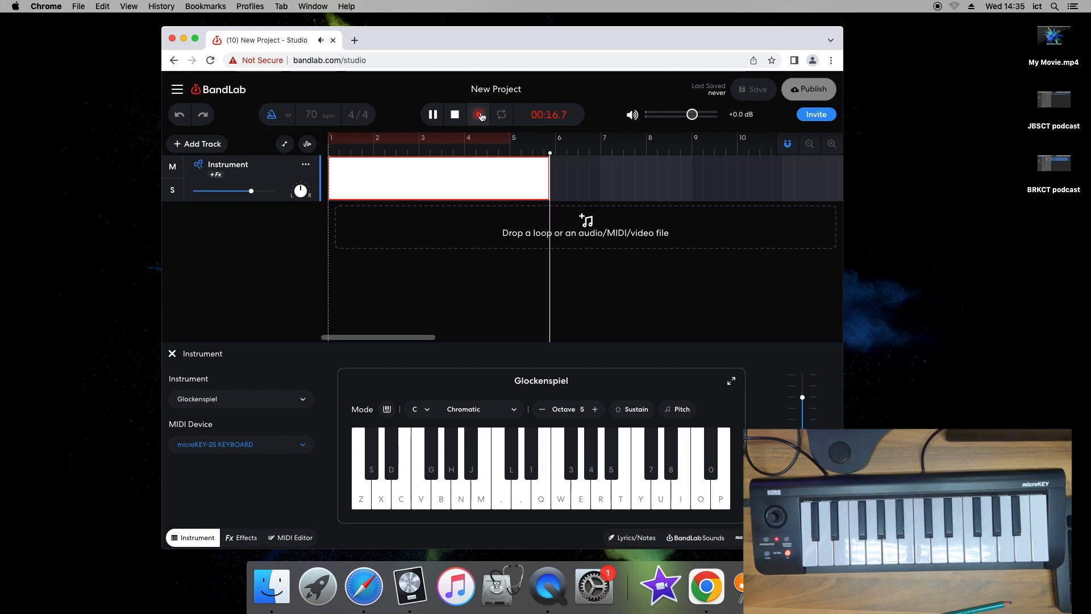
pyautogui.click(458, 118)
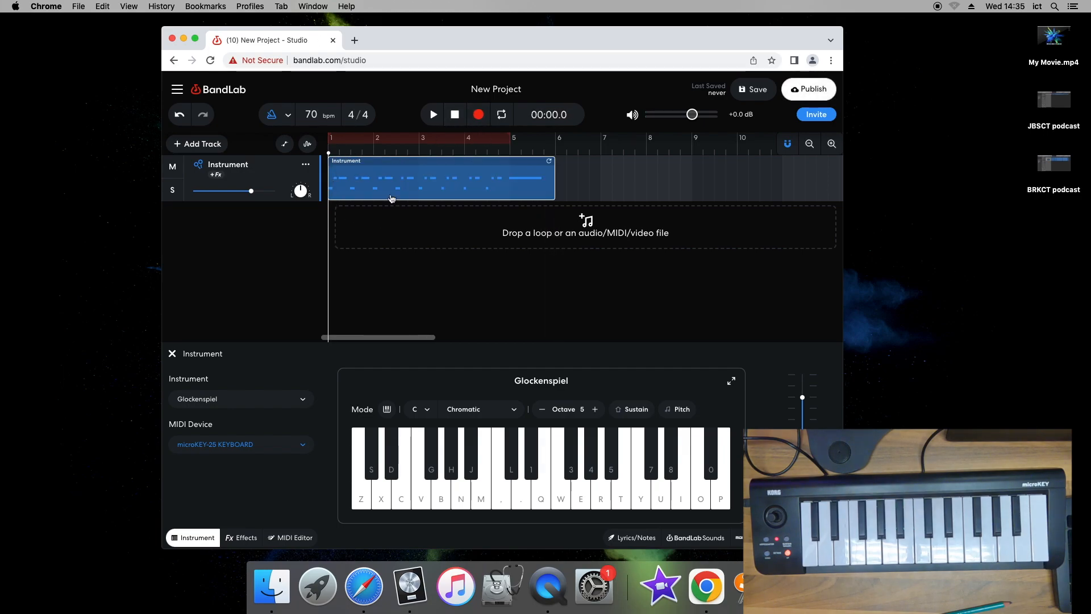
pyautogui.click(432, 117)
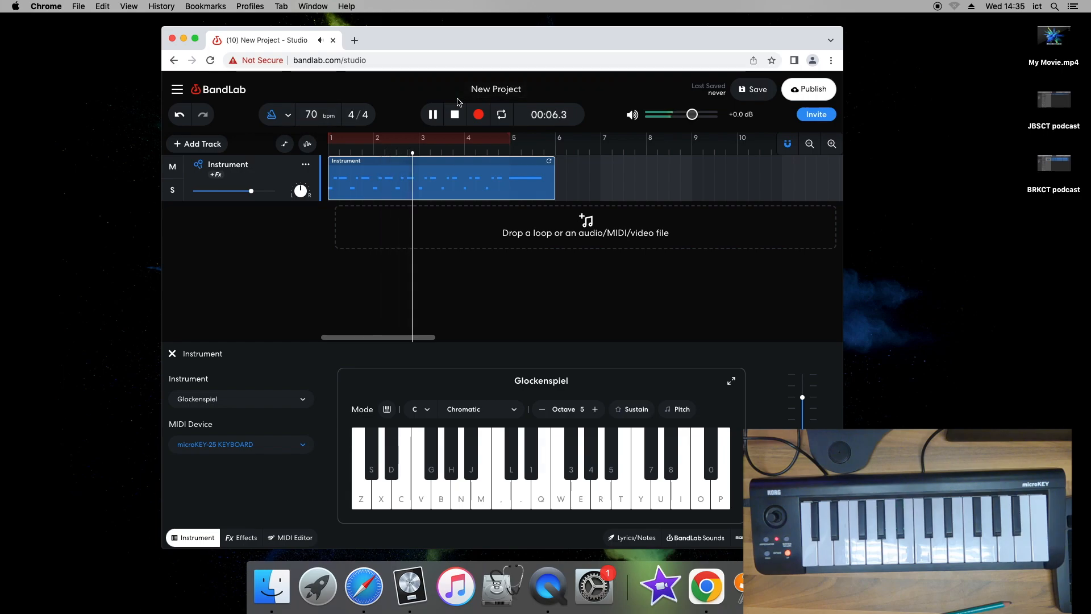
pyautogui.click(453, 116)
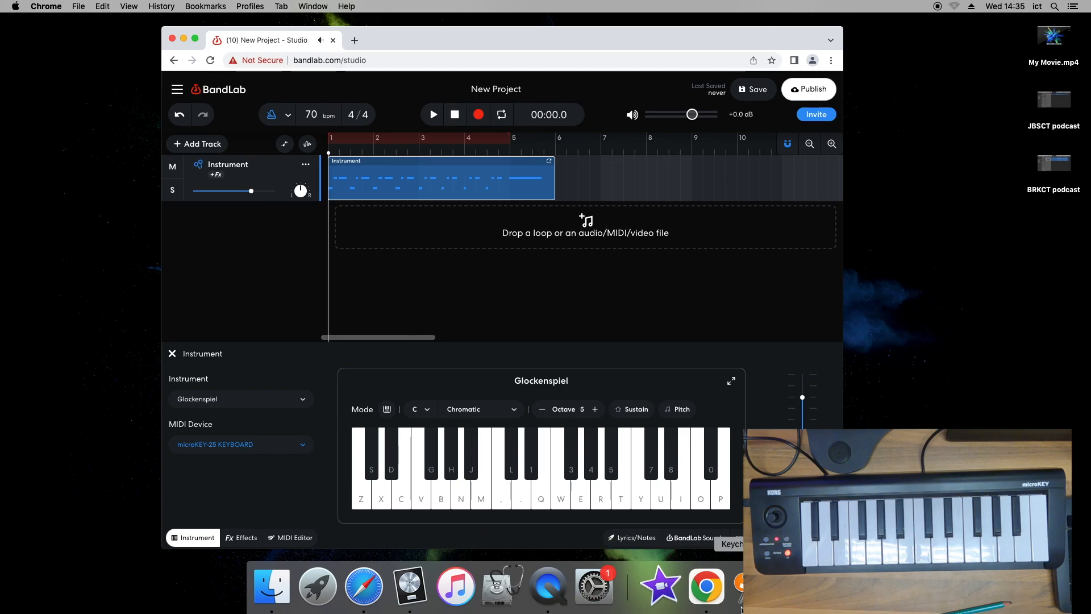
# Switch to Safari, take the Gamelan slides out of full screen, and bring the BandLab project back to the front
pyautogui.click(722, 603)
pyautogui.click(364, 586)
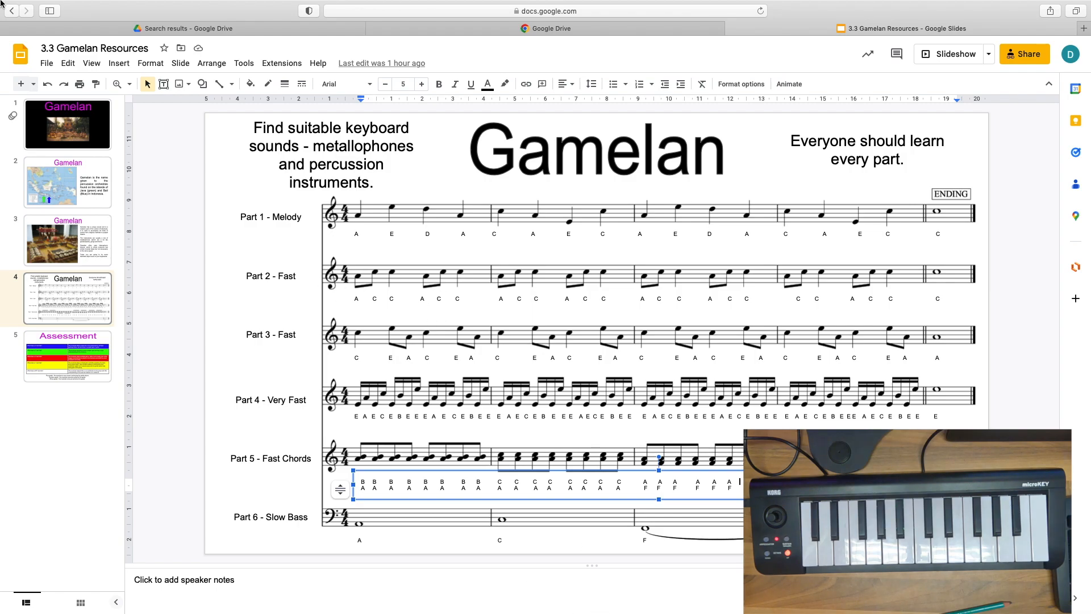
pyautogui.moveTo(43, 2)
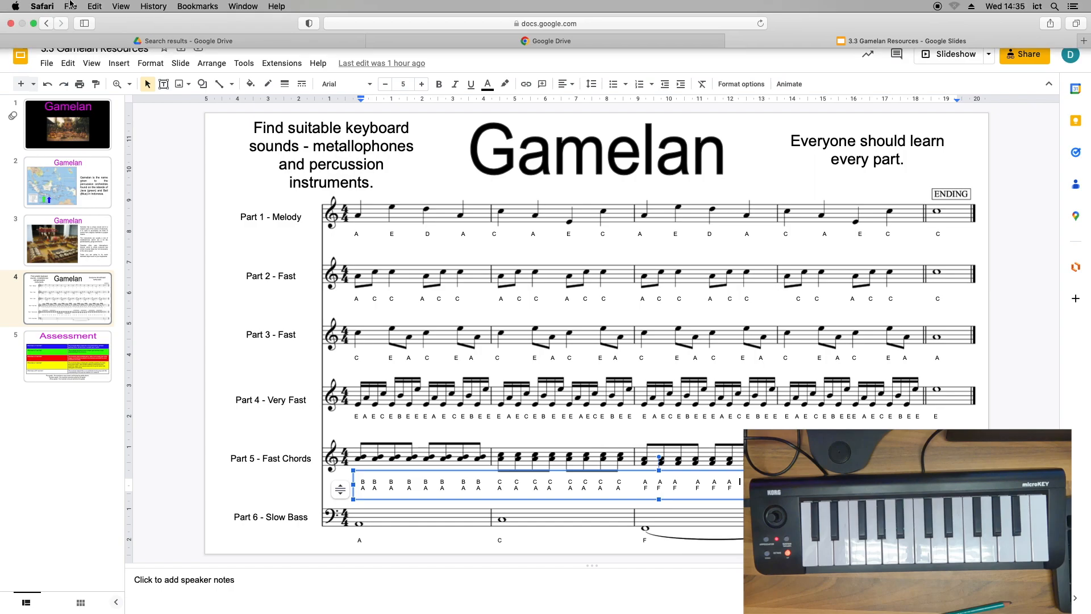
pyautogui.click(34, 23)
pyautogui.click(236, 480)
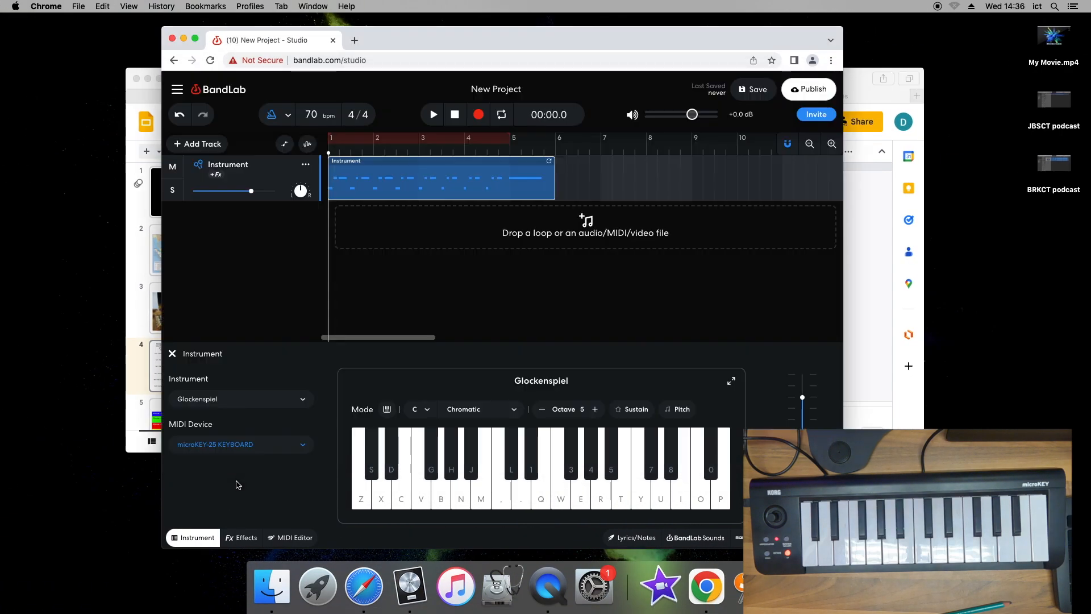
# Add a virtual instrument track with the Bells percussion sound and make a brief trial recording on it
pyautogui.click(204, 144)
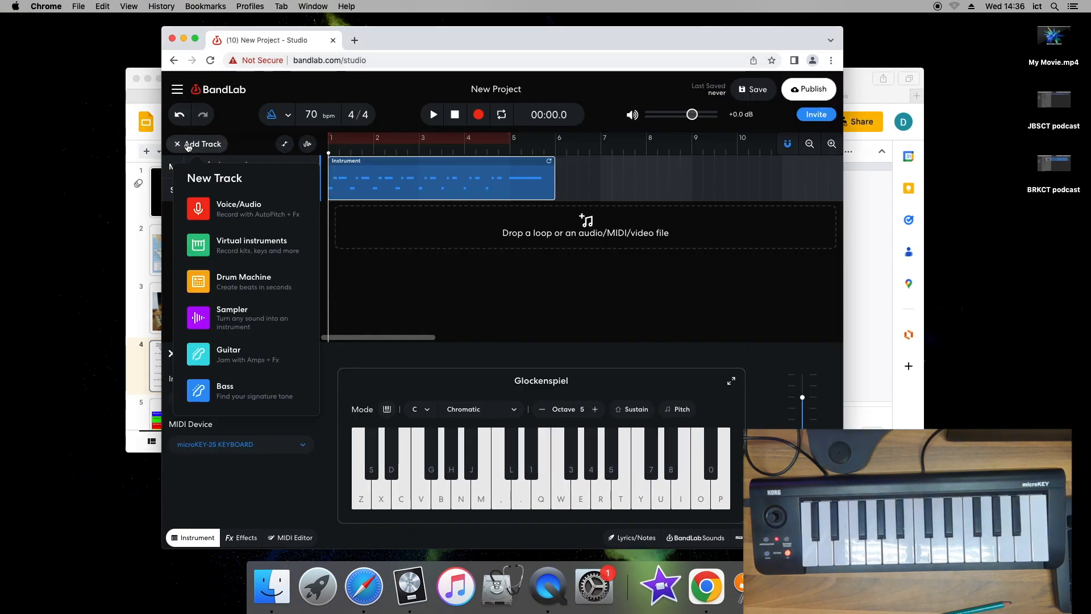
pyautogui.click(241, 246)
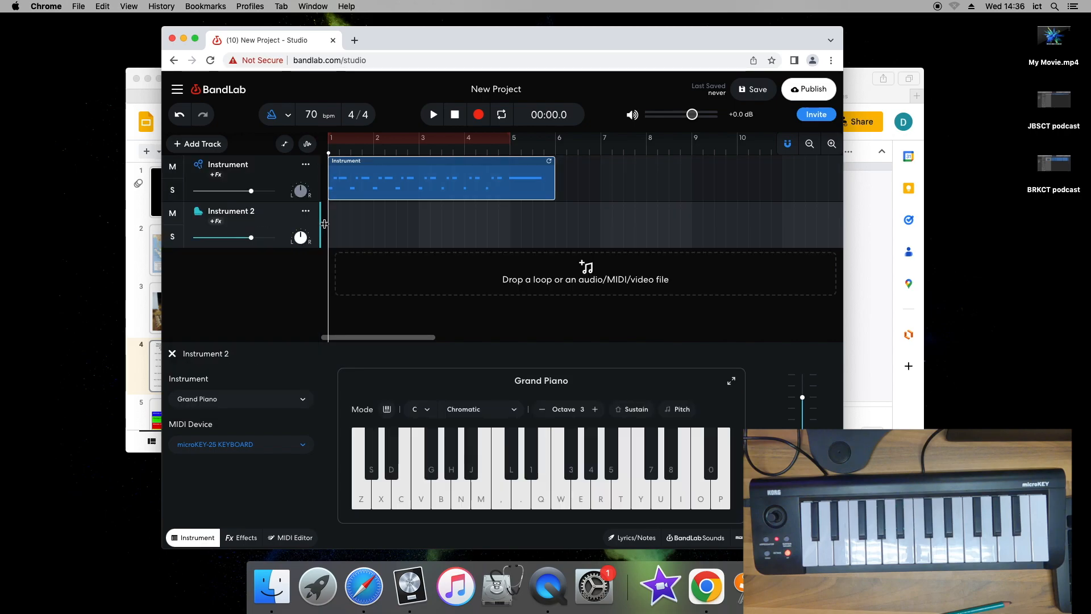
pyautogui.click(270, 399)
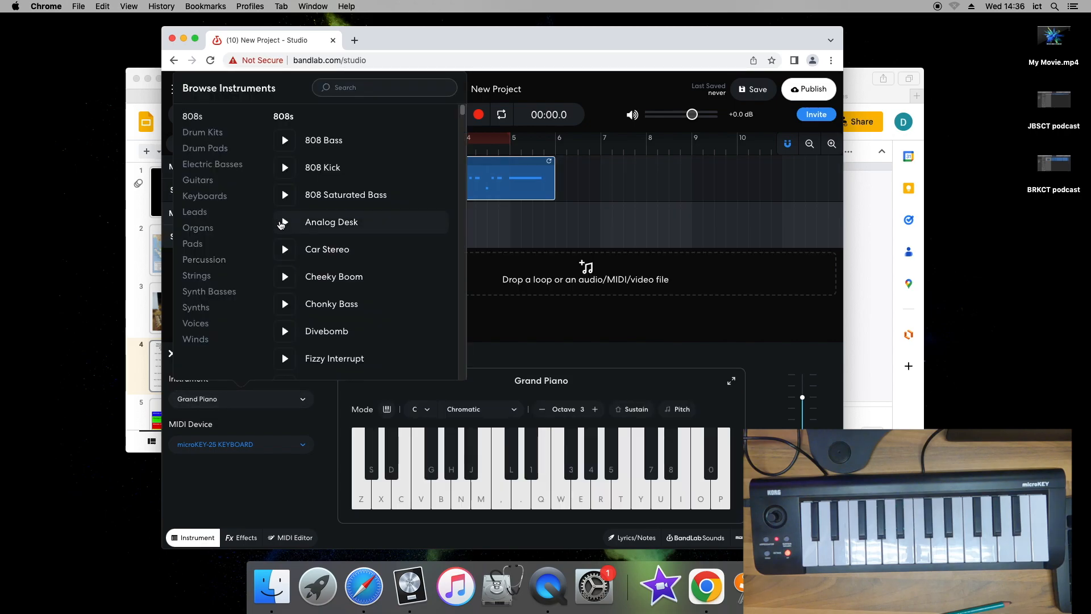
pyautogui.click(222, 256)
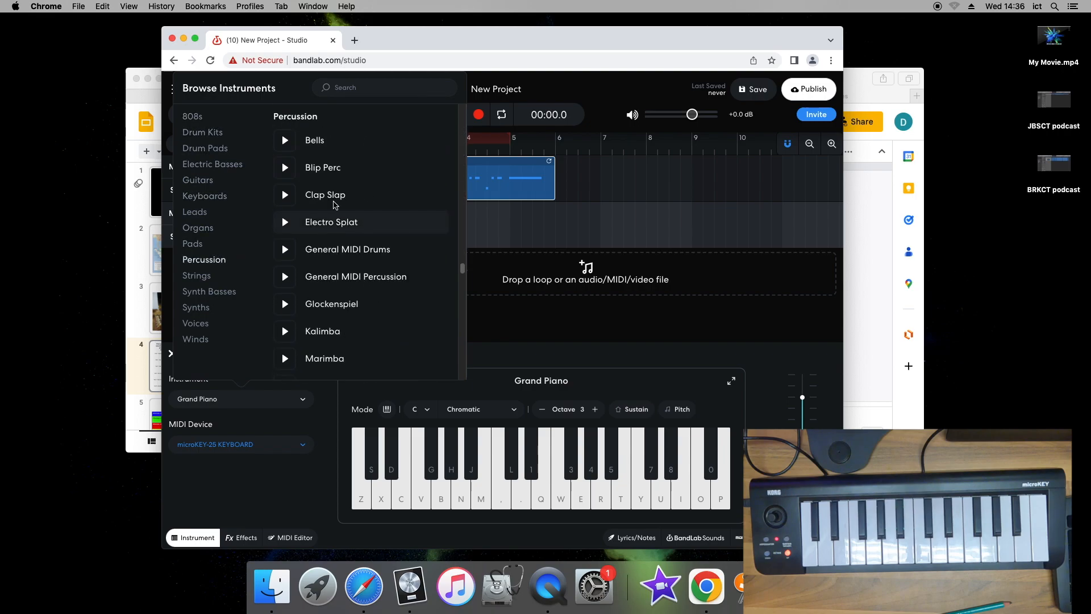
pyautogui.click(316, 141)
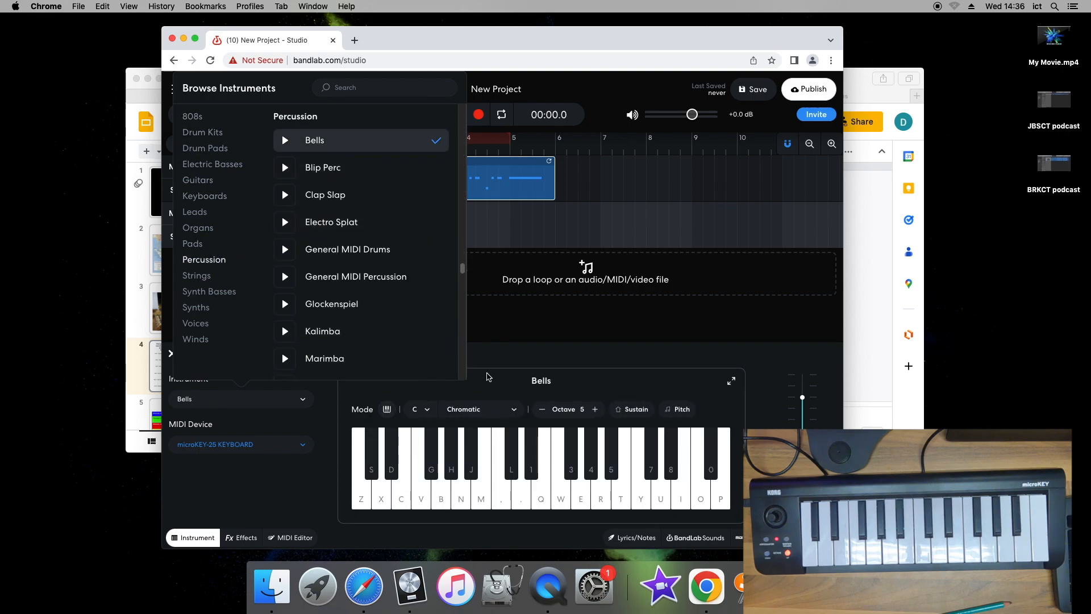
pyautogui.click(487, 378)
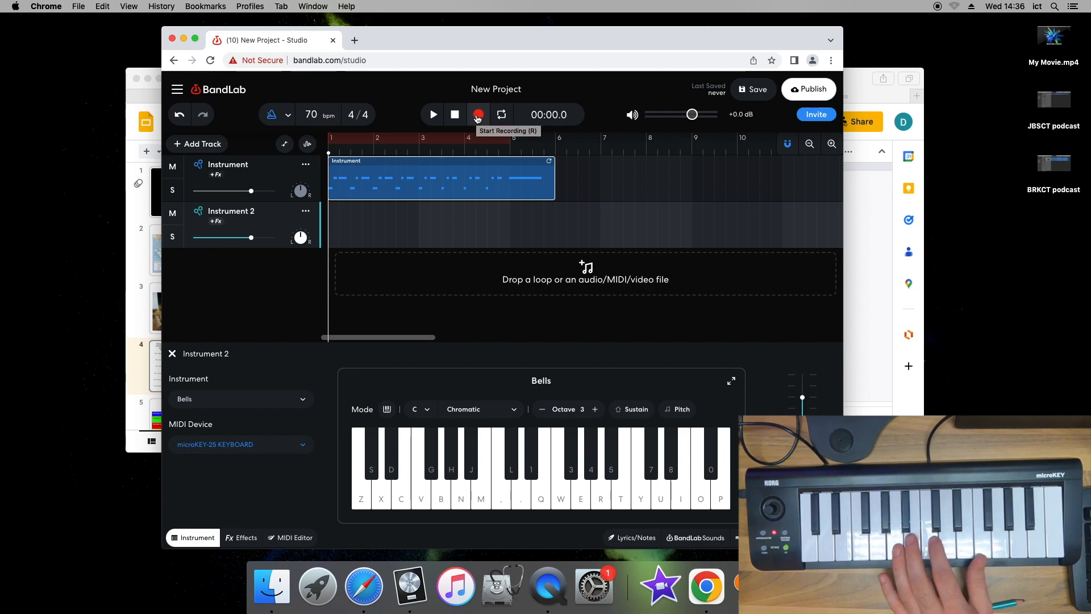
pyautogui.click(478, 116)
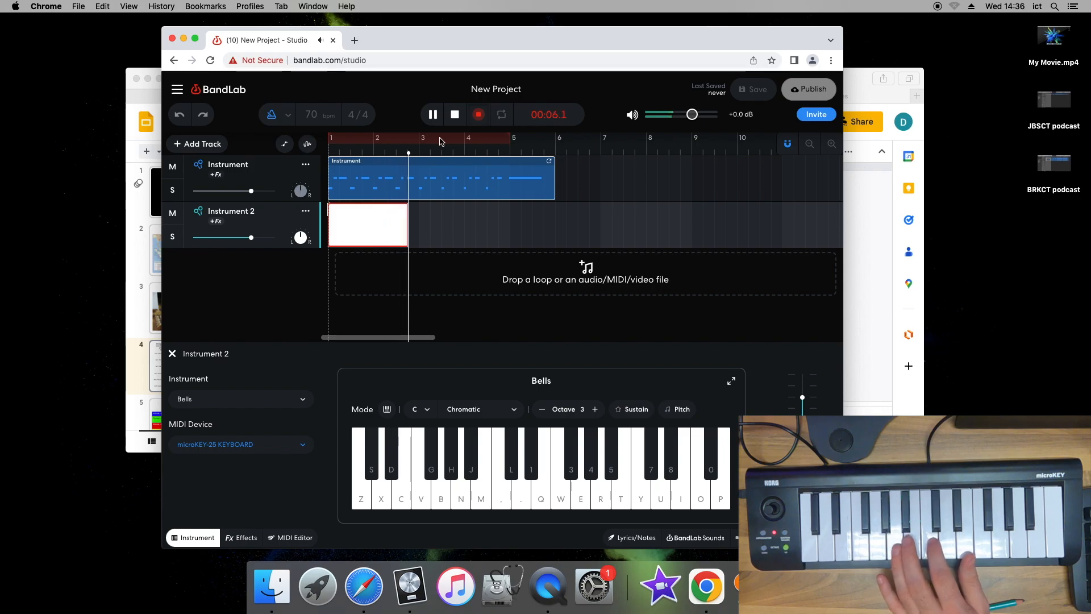
pyautogui.click(455, 114)
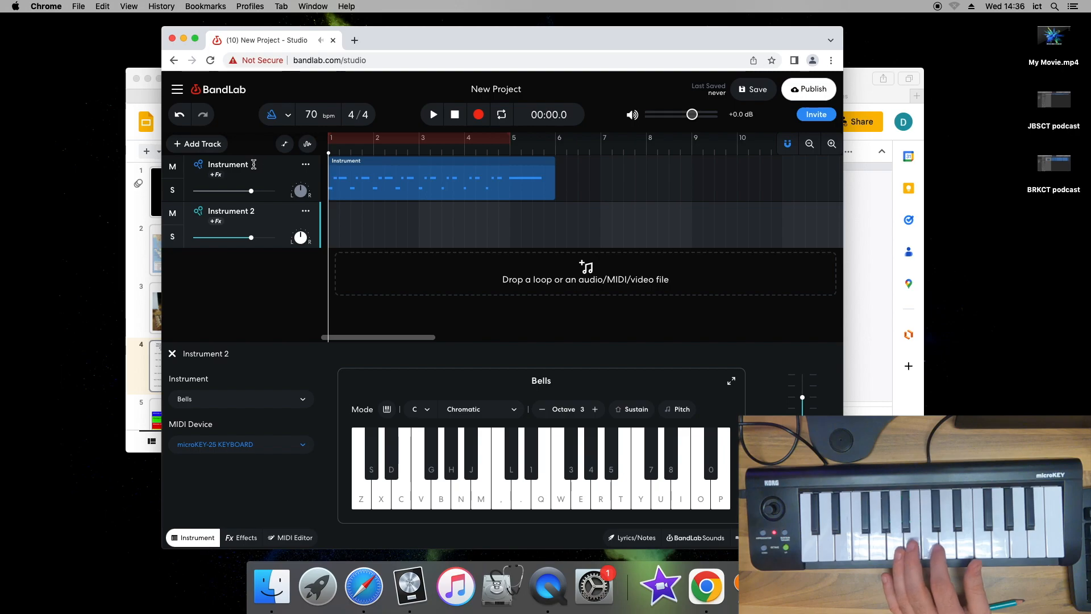
# Rename the Glockenspiel track as part 2 and mute it
pyautogui.doubleClick(220, 165)
pyautogui.write('part 2')
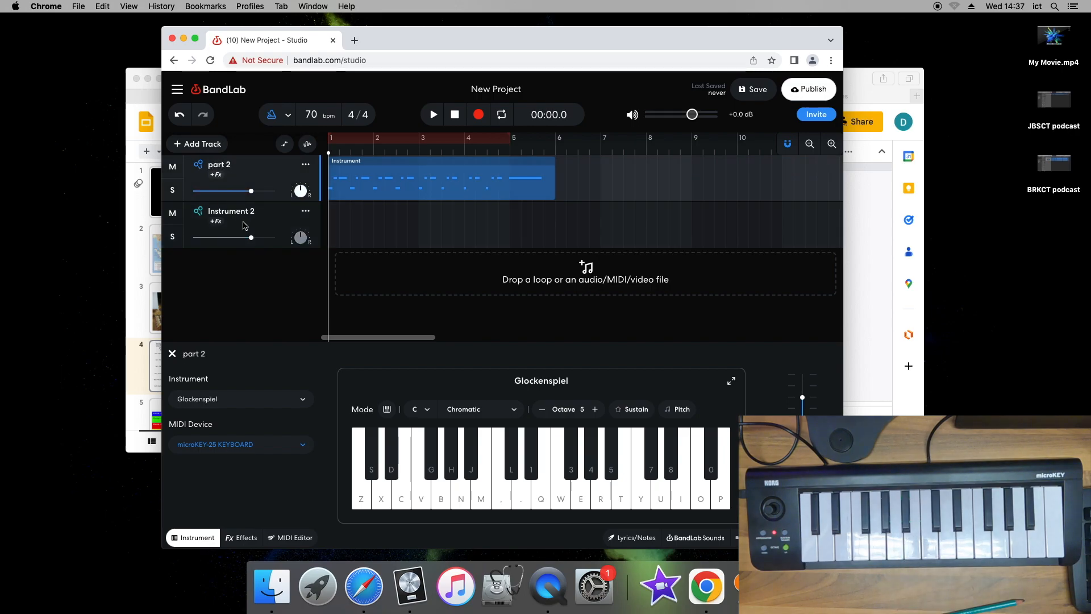
pyautogui.click(263, 221)
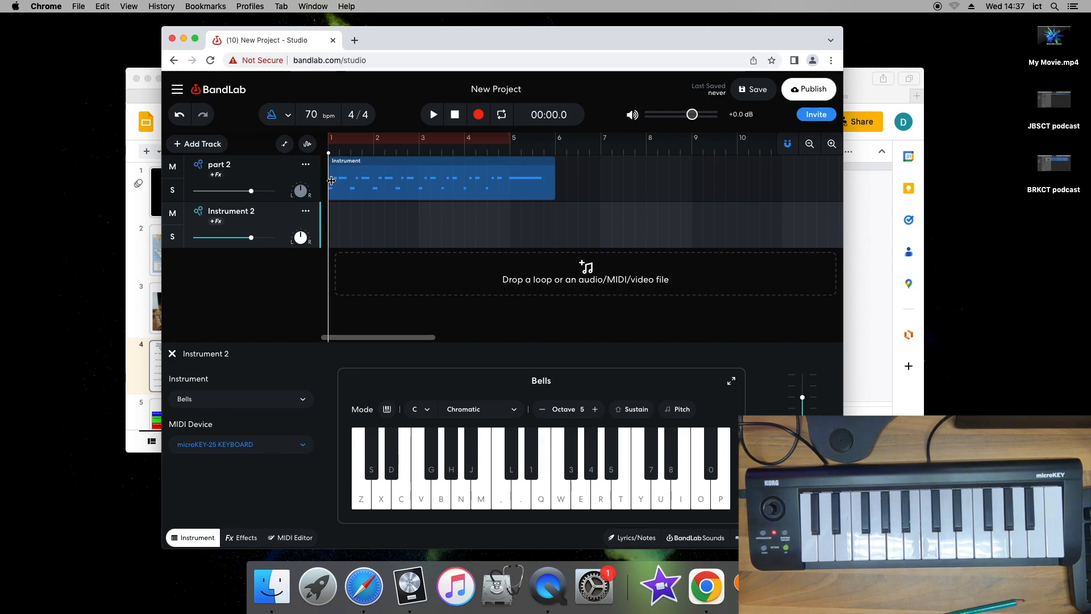
pyautogui.click(178, 173)
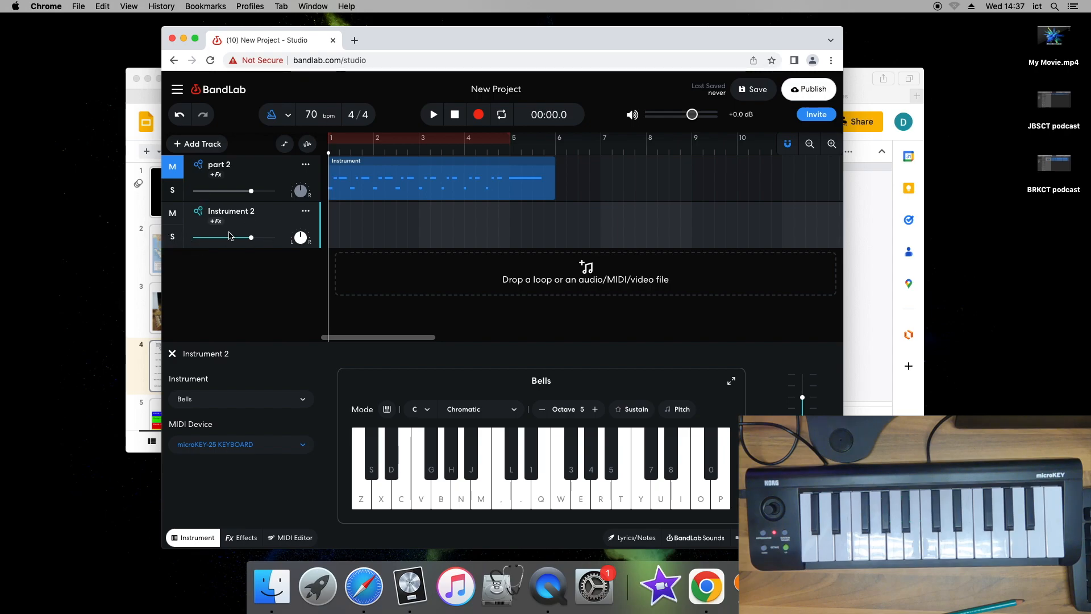
# Rename the Bells track as Part 3
pyautogui.doubleClick(252, 212)
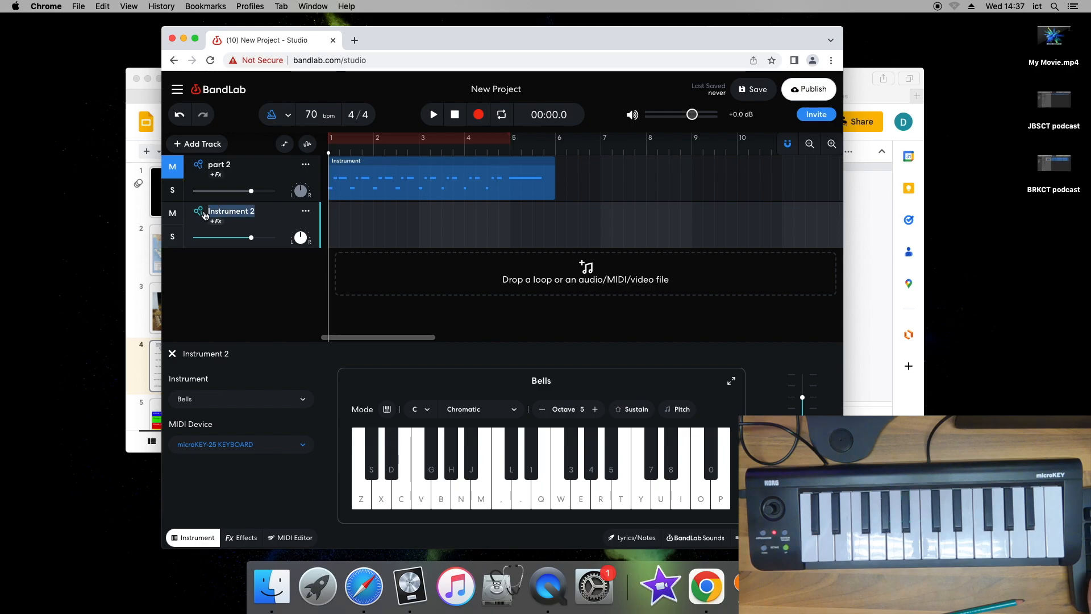
pyautogui.write('Part')
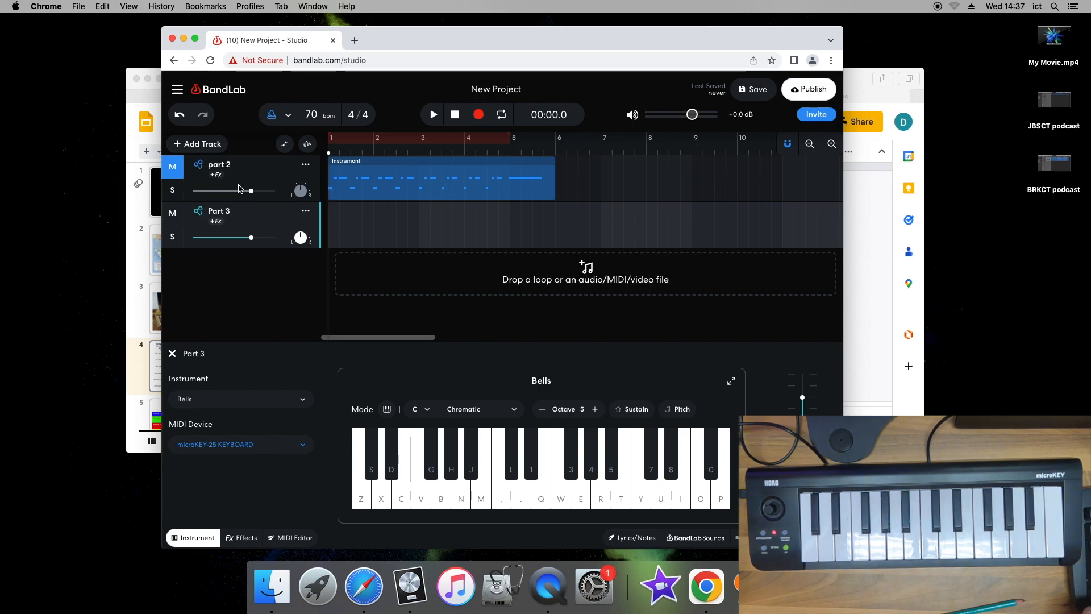
pyautogui.write(' 3')
pyautogui.click(249, 274)
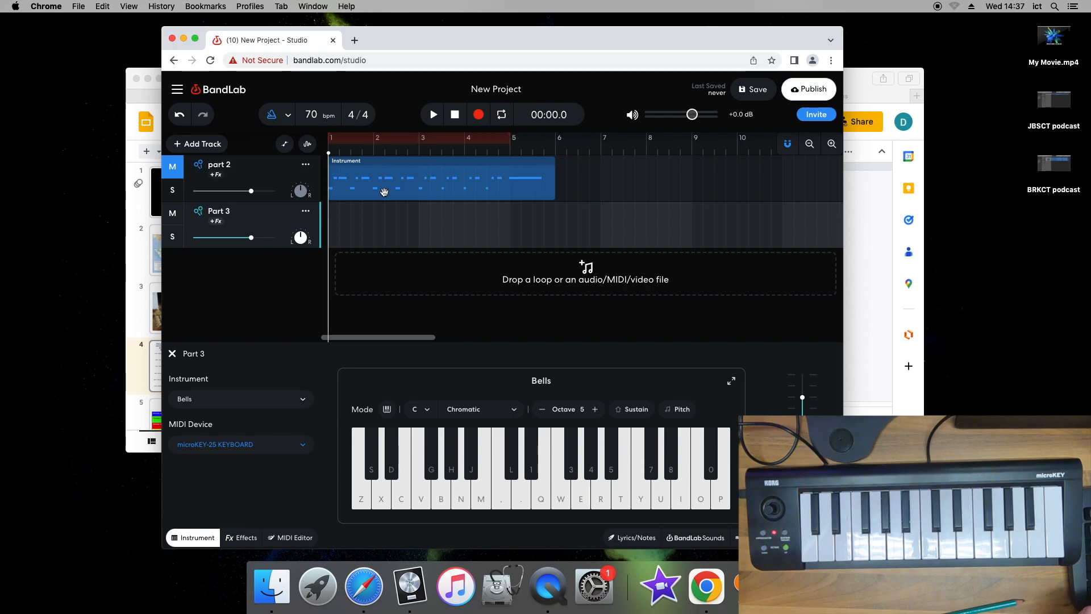
# Switch to Safari, read the Part 3 - Fast line of the Gamelan score in full screen, and switch back to Chrome
pyautogui.click(136, 255)
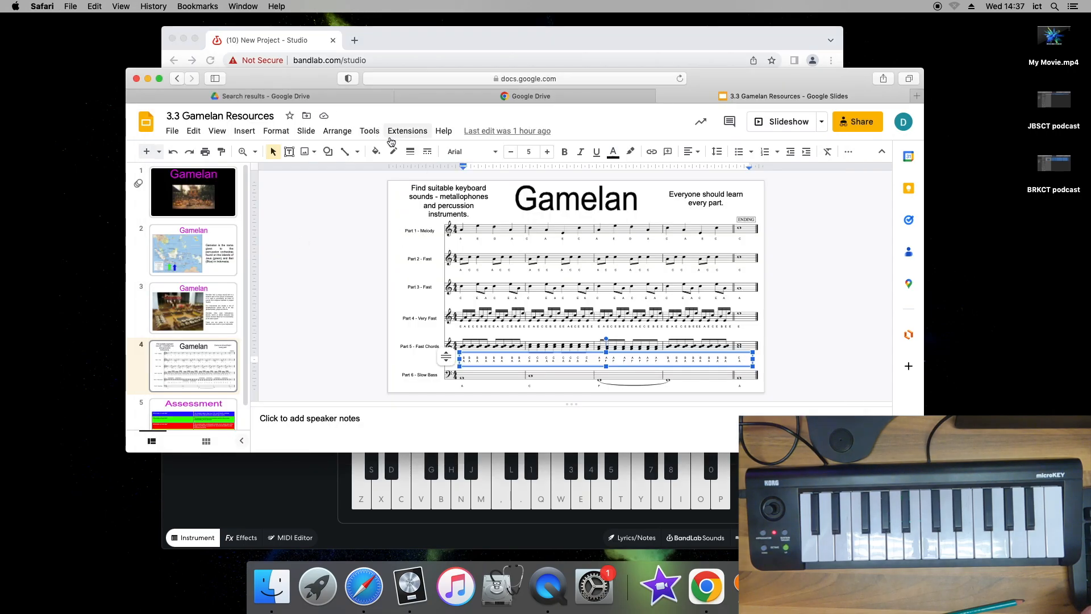
pyautogui.click(159, 80)
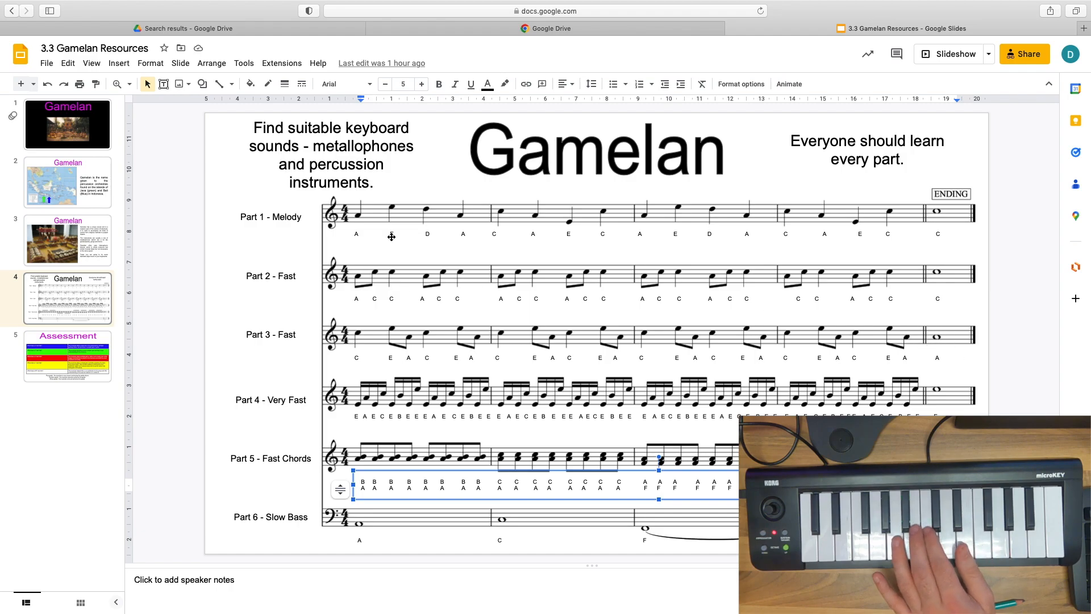
pyautogui.moveTo(401, 607)
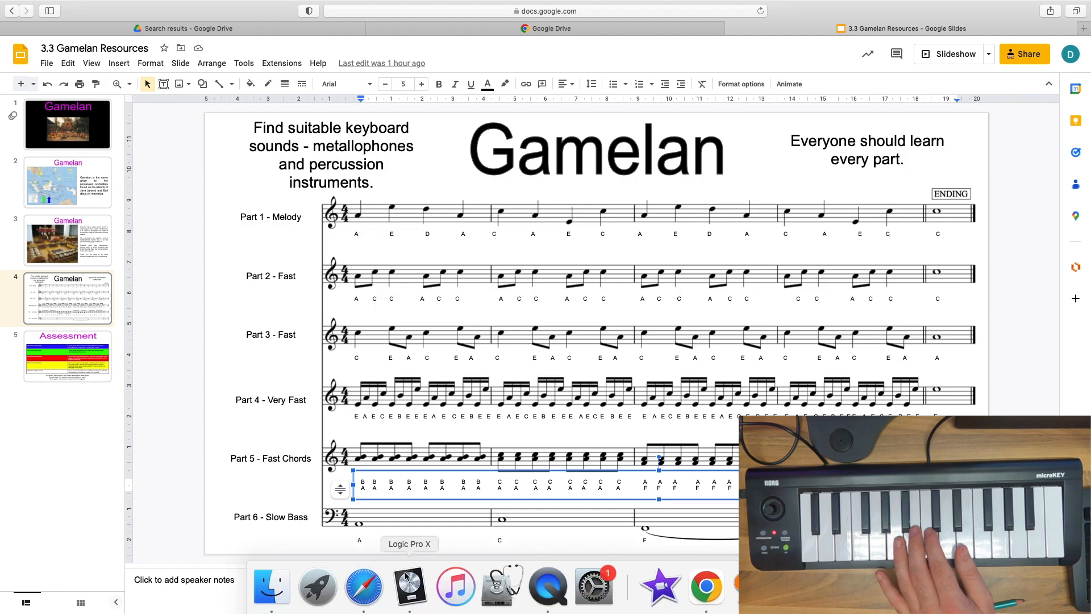
pyautogui.click(706, 586)
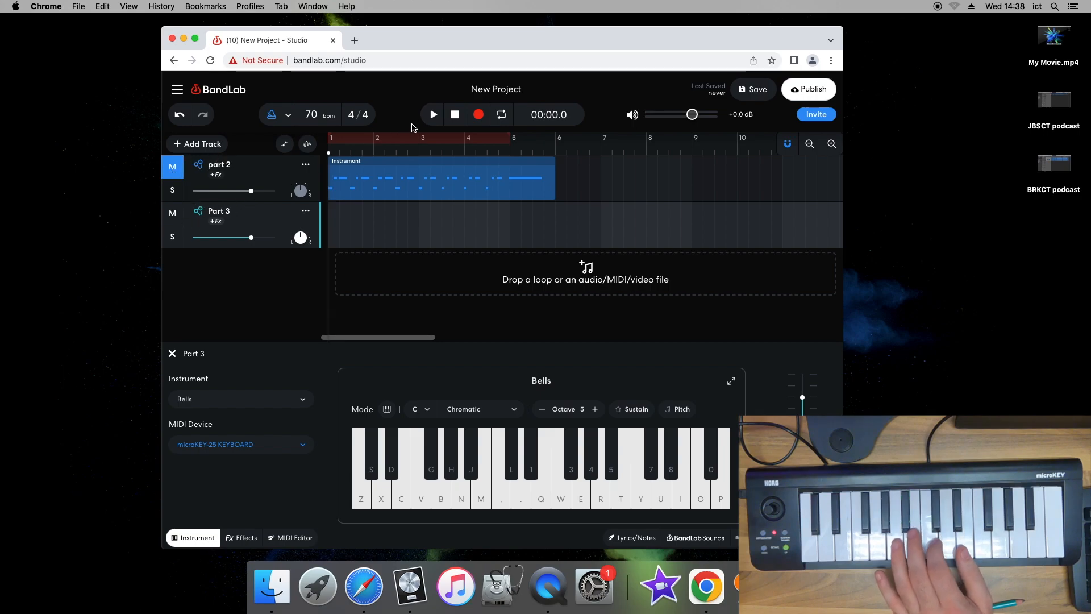
# Record the Part 3 - Fast line on the Bells track for about five bars and play it back with part 2 unmuted
pyautogui.click(477, 115)
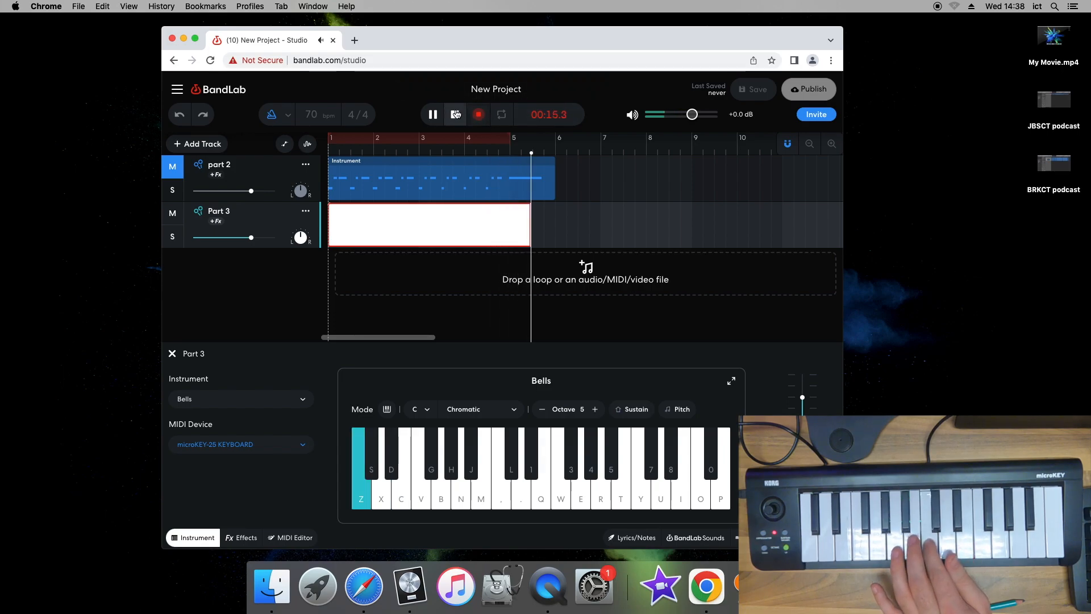
pyautogui.click(455, 114)
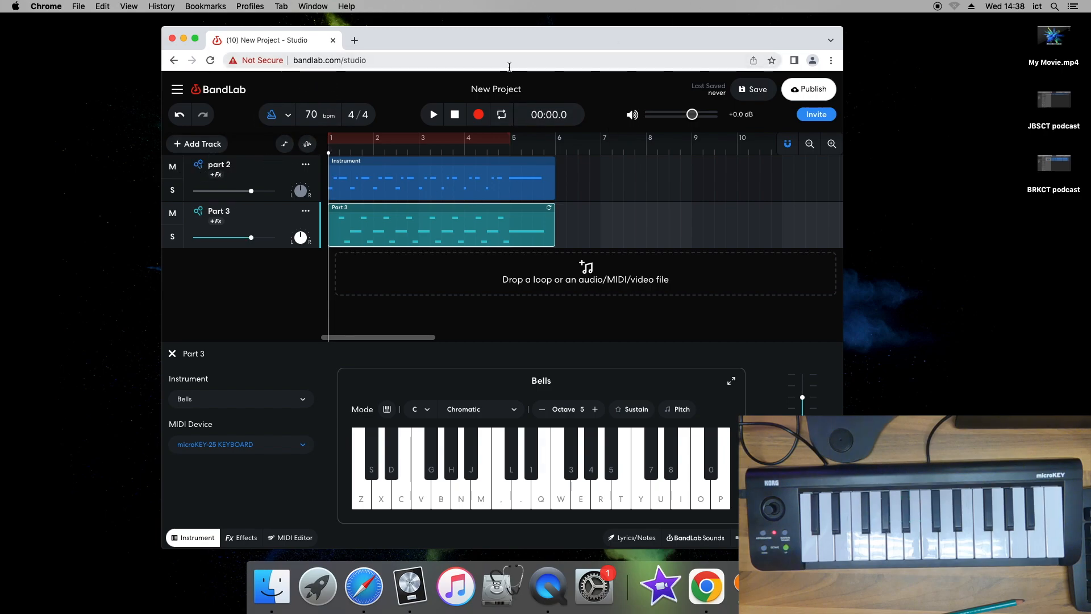
pyautogui.click(433, 114)
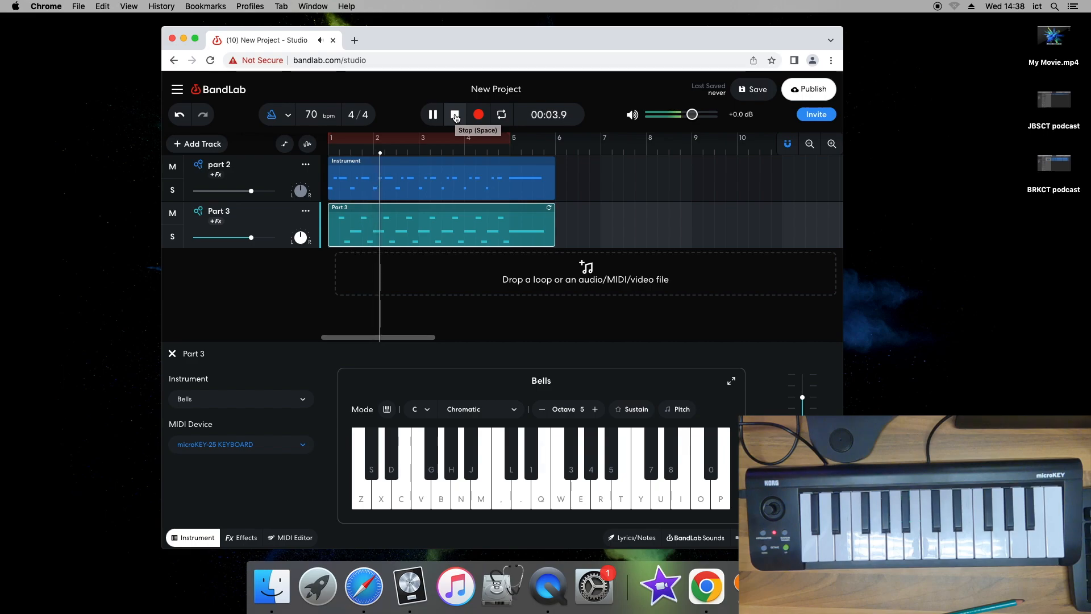
pyautogui.click(455, 115)
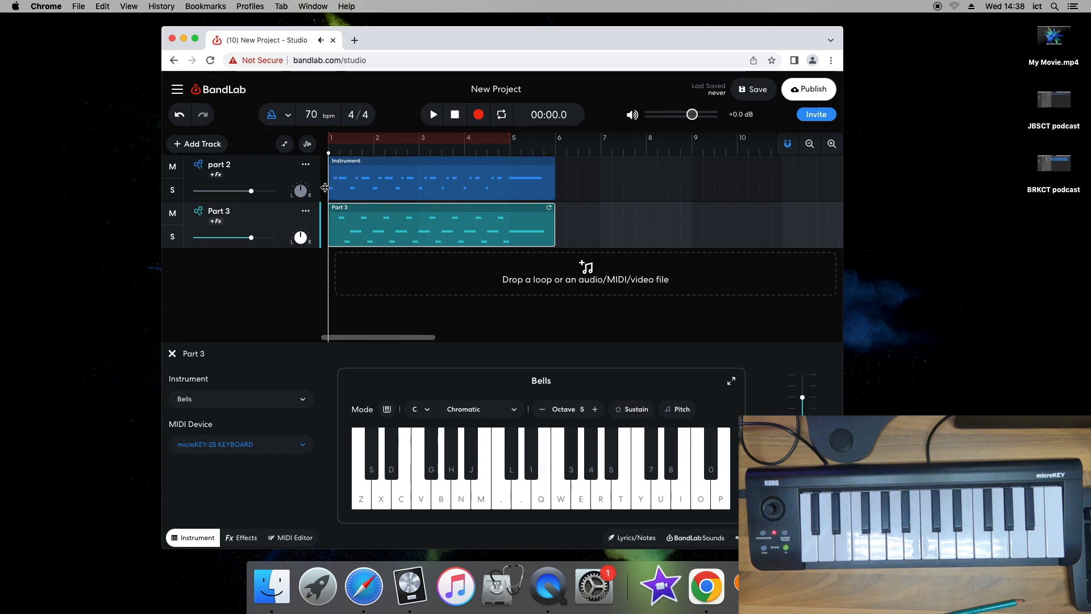
# Solo the Part 3 track, play it back, and examine the opening notes of its region in the MIDI editor
pyautogui.click(173, 244)
pyautogui.click(433, 114)
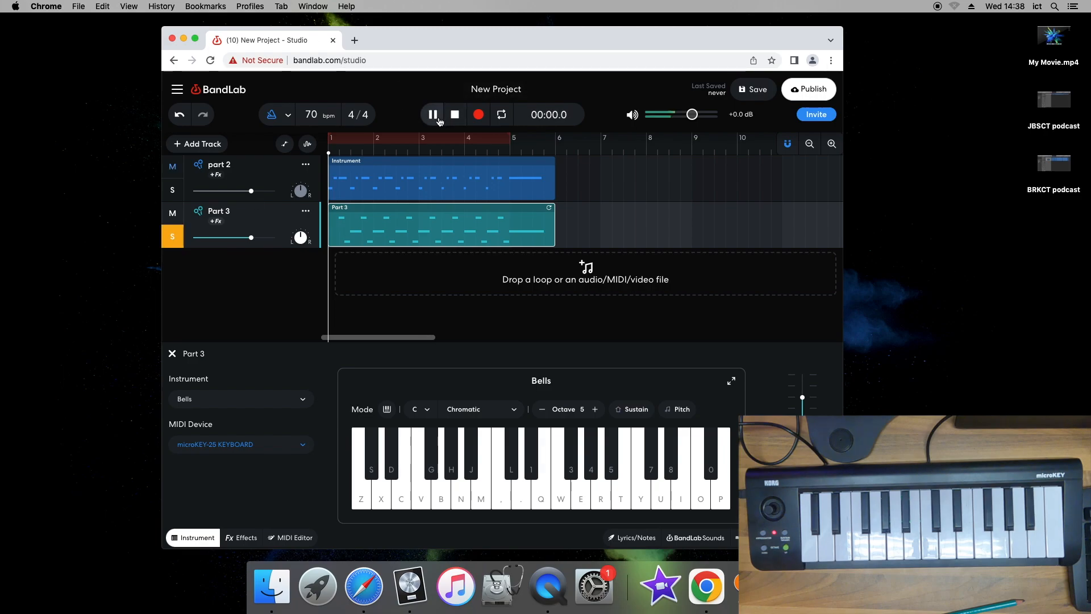
pyautogui.click(453, 116)
pyautogui.doubleClick(367, 210)
pyautogui.scroll(-5, 371, 420)
pyautogui.scroll(4, 371, 420)
pyautogui.scroll(-1, 370, 420)
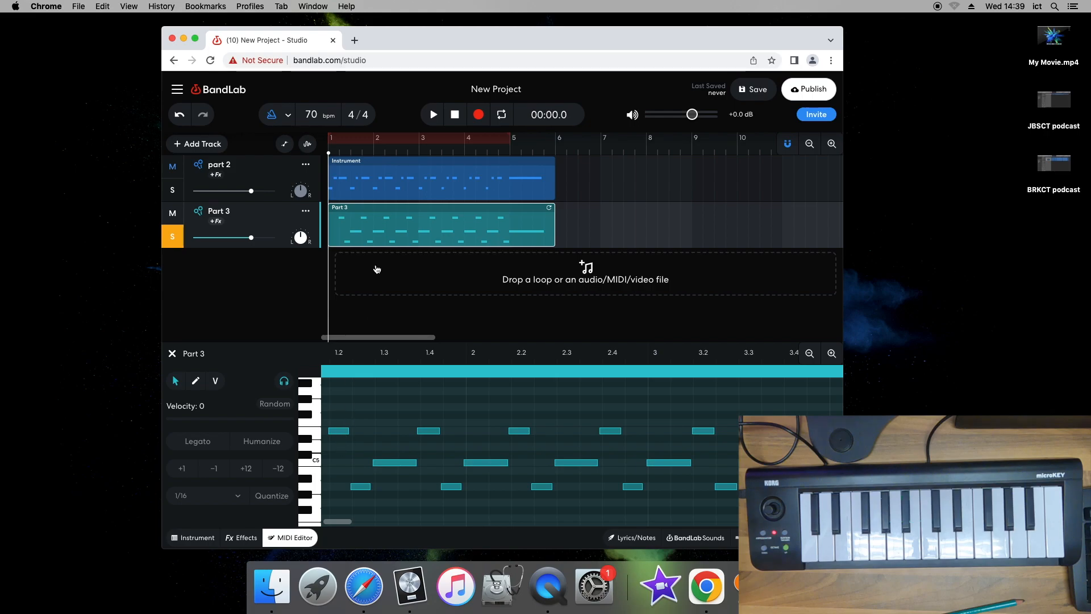
pyautogui.press('space')
pyautogui.press('space')
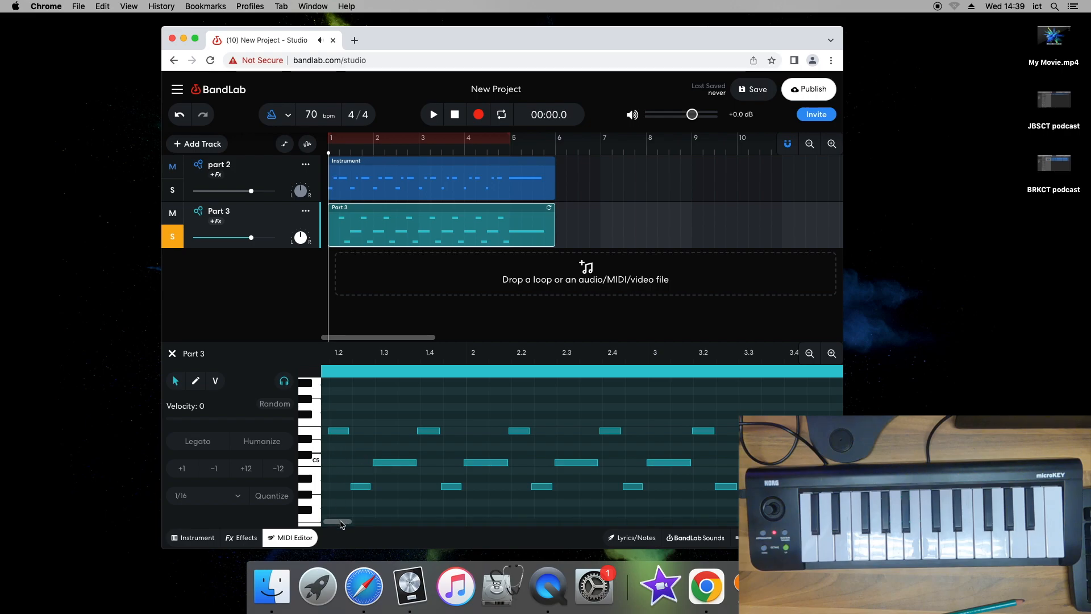
# Add a one-beat C5 note at the start of bar 1 in the Part 3 region and play it back
pyautogui.moveTo(340, 522); pyautogui.dragTo(336, 522)
pyautogui.scroll(1, 358, 464)
pyautogui.scroll(-1, 358, 461)
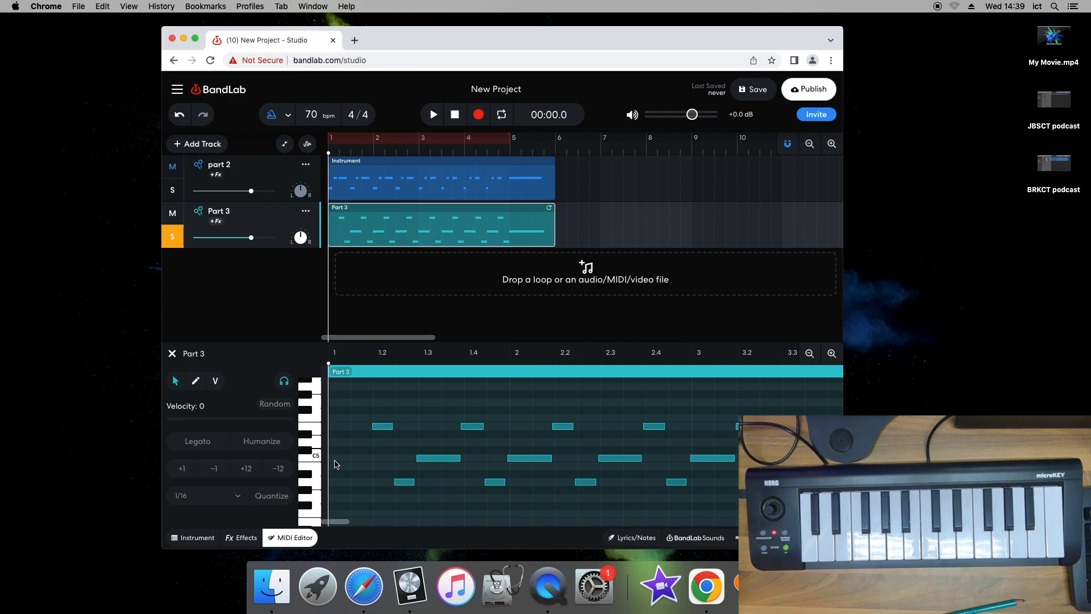
pyautogui.moveTo(334, 460); pyautogui.dragTo(370, 462)
pyautogui.press('space')
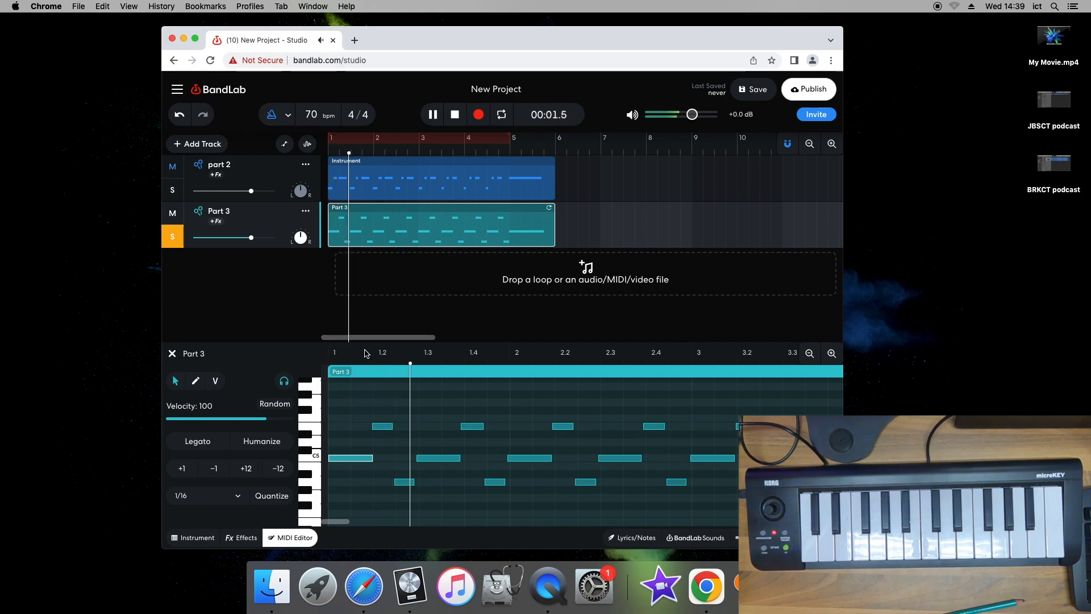
pyautogui.press('space')
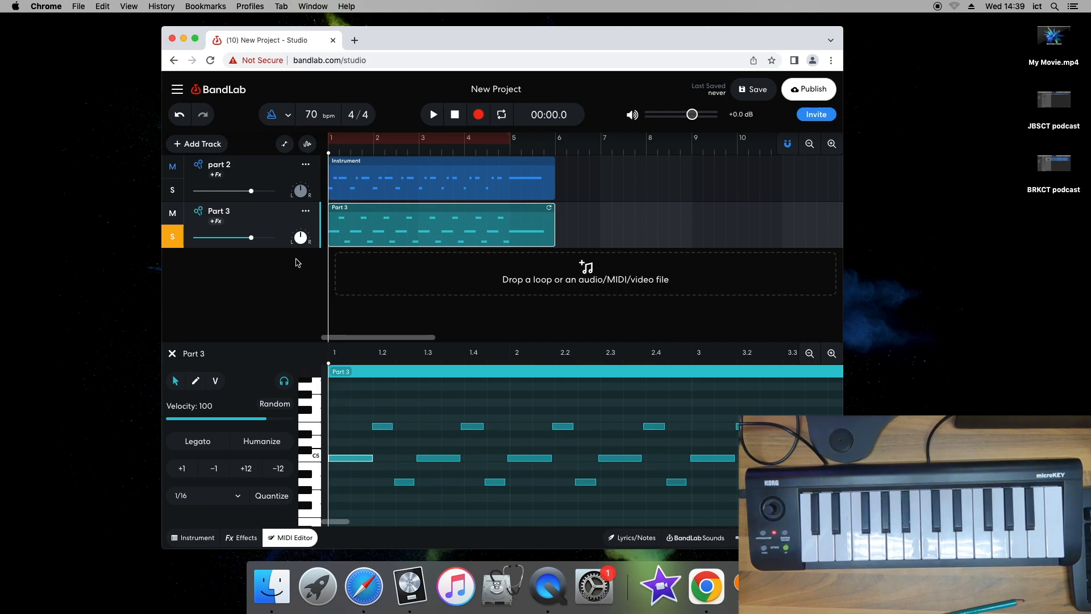
# Turn off solo on the Part 3 track and play both tracks together from the start
pyautogui.click(174, 234)
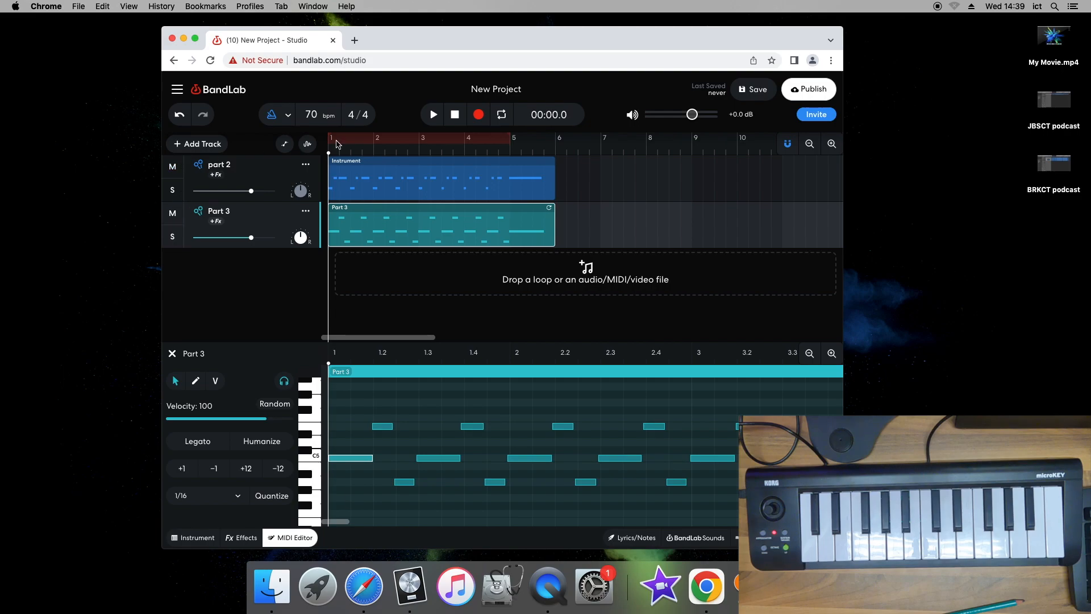
pyautogui.click(431, 115)
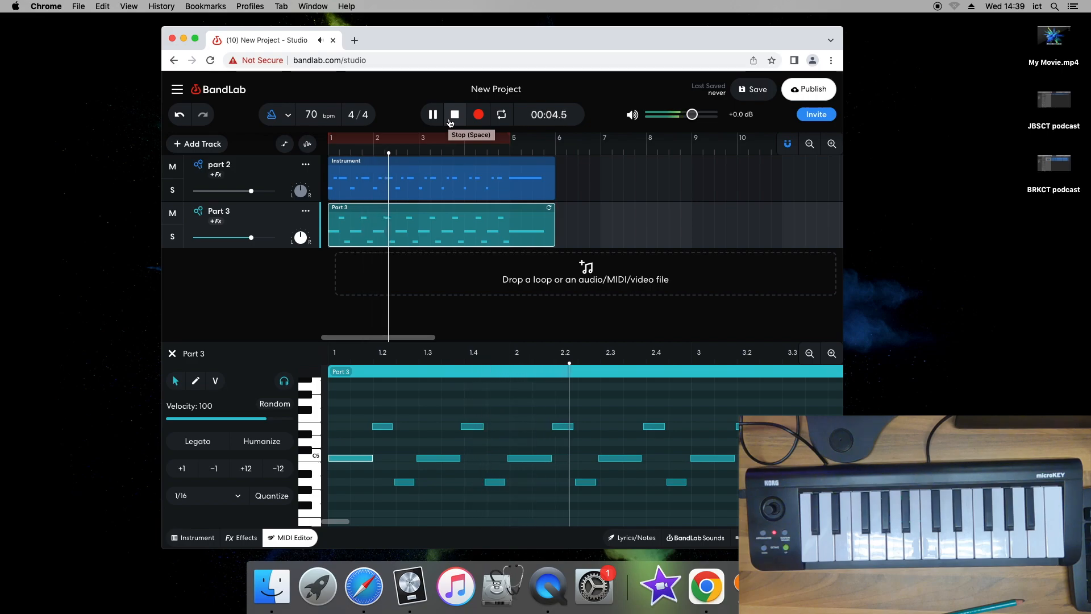
pyautogui.click(454, 118)
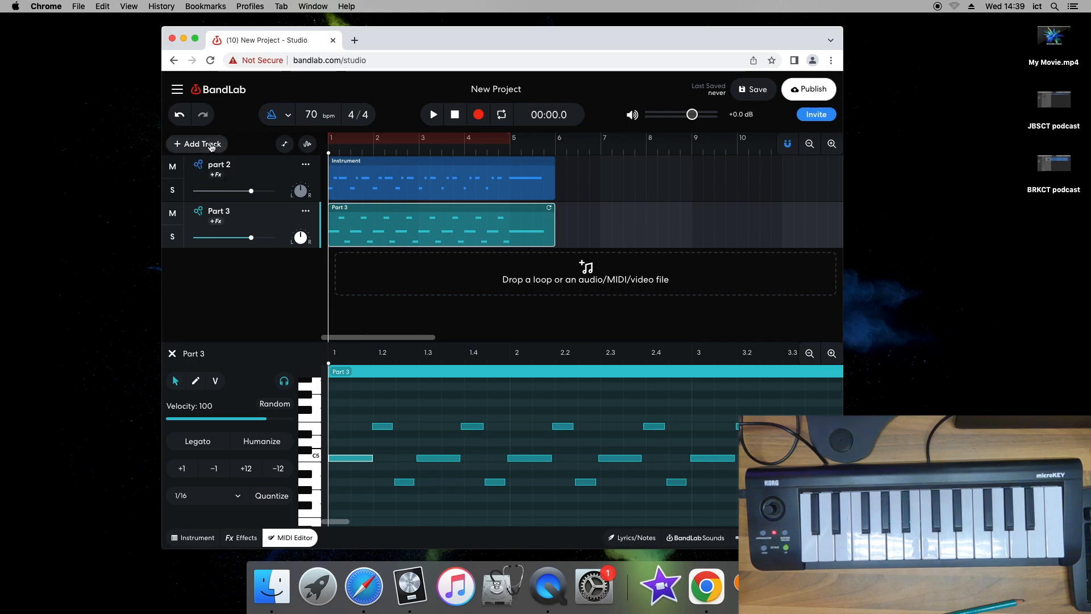
# Add a third virtual instrument track and set its instrument to the Kalimba percussion sound
pyautogui.click(208, 146)
pyautogui.click(232, 240)
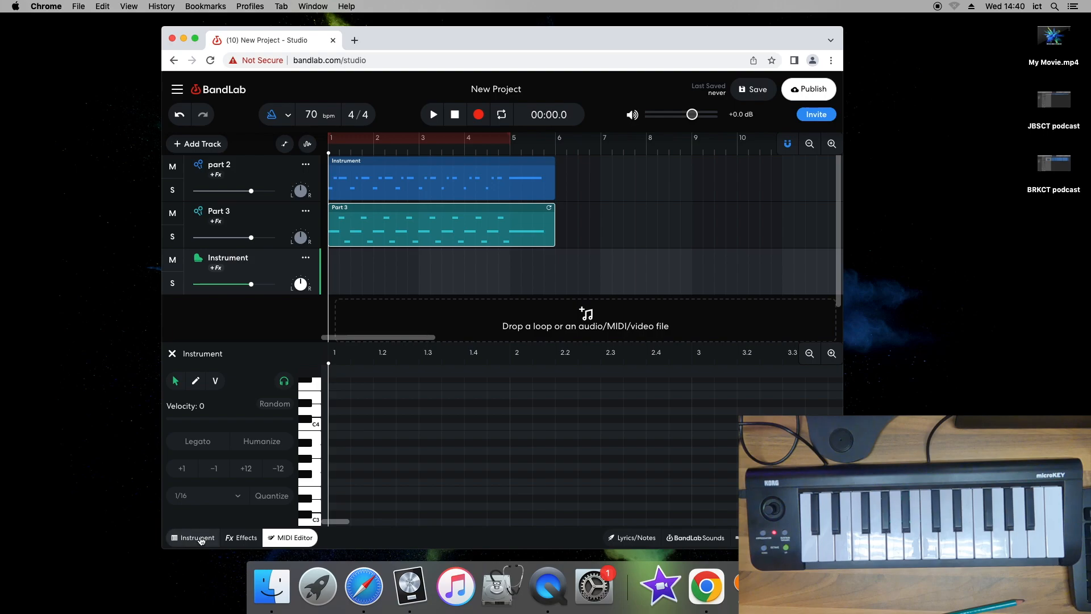
pyautogui.click(200, 541)
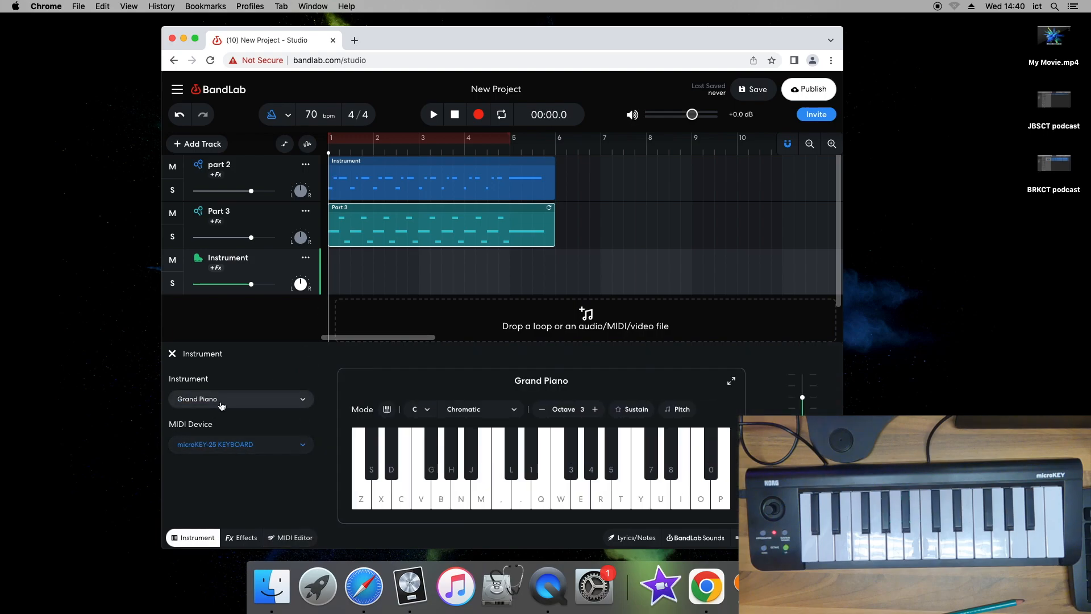
pyautogui.click(221, 400)
pyautogui.scroll(-10, 354, 178)
pyautogui.scroll(-4, 356, 228)
pyautogui.click(347, 334)
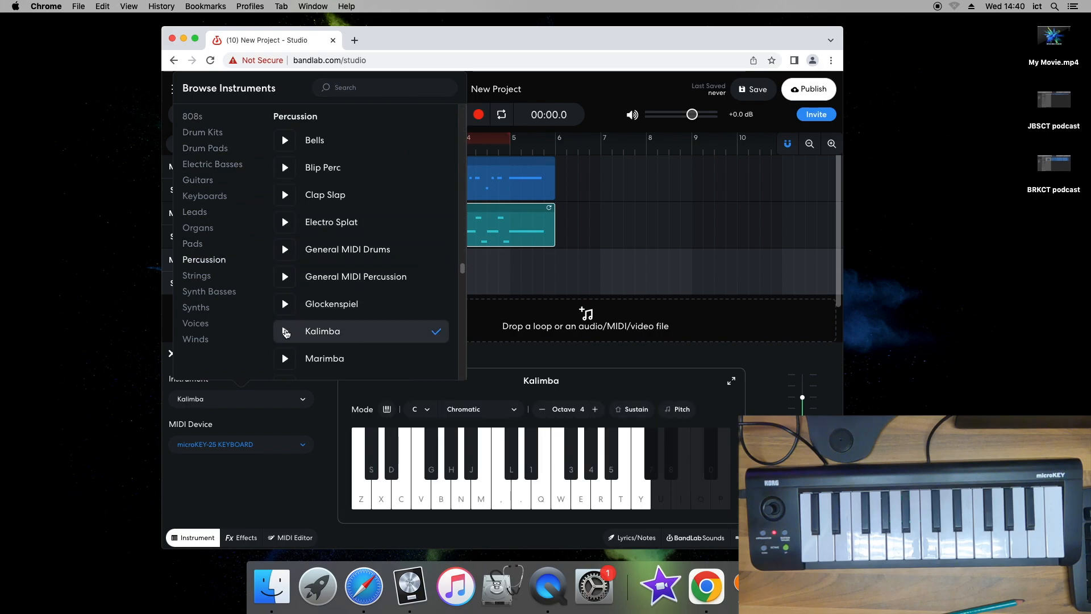
pyautogui.click(271, 482)
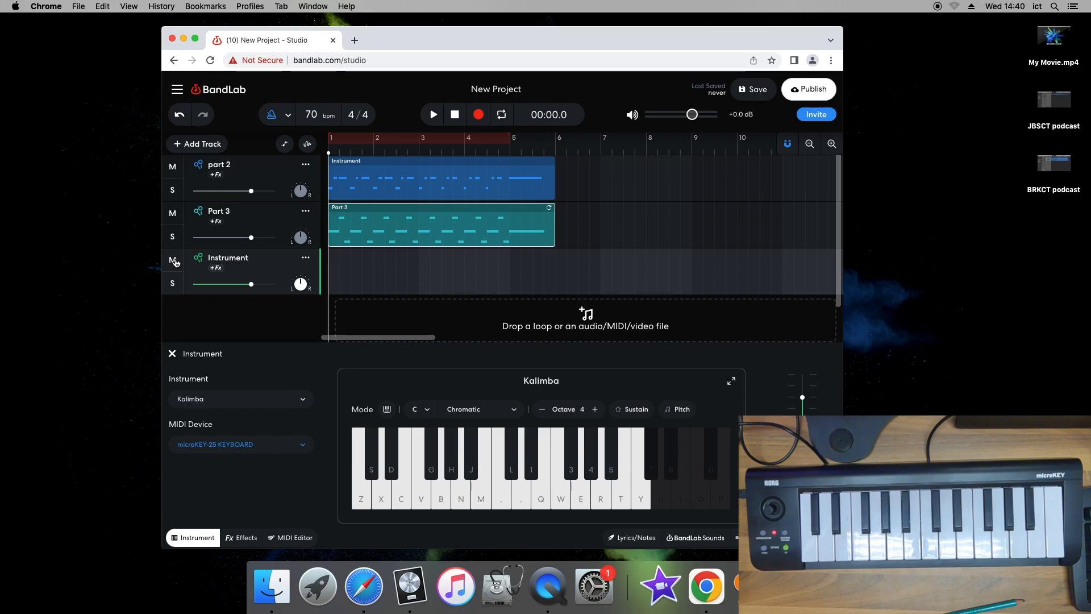
# Solo the new Kalimba track, stop the false recording start, and switch to Safari to study Part 1 of the Gamelan score
pyautogui.click(174, 285)
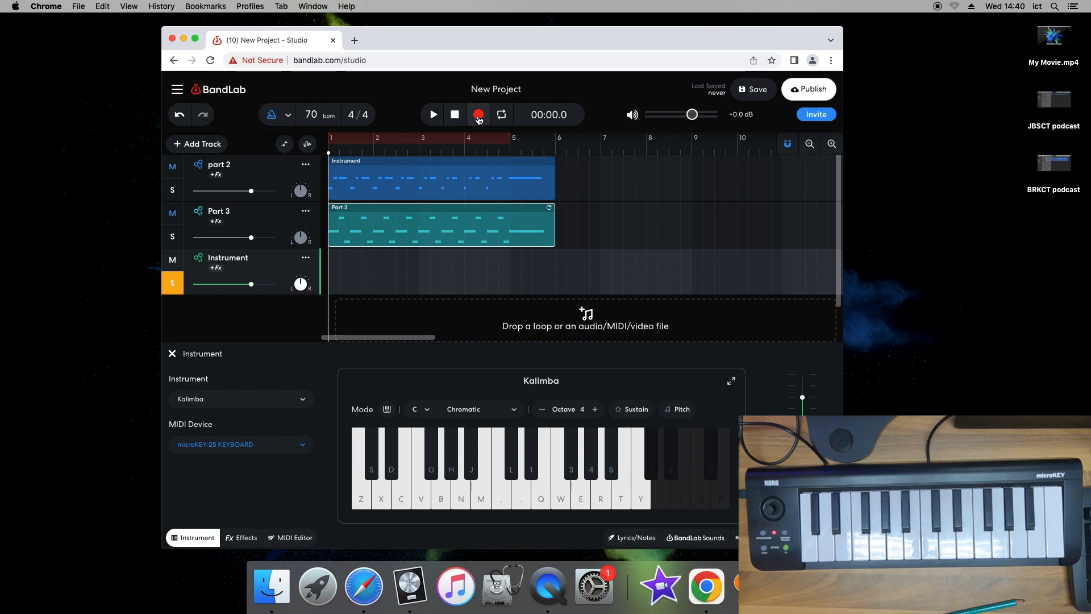
pyautogui.click(476, 122)
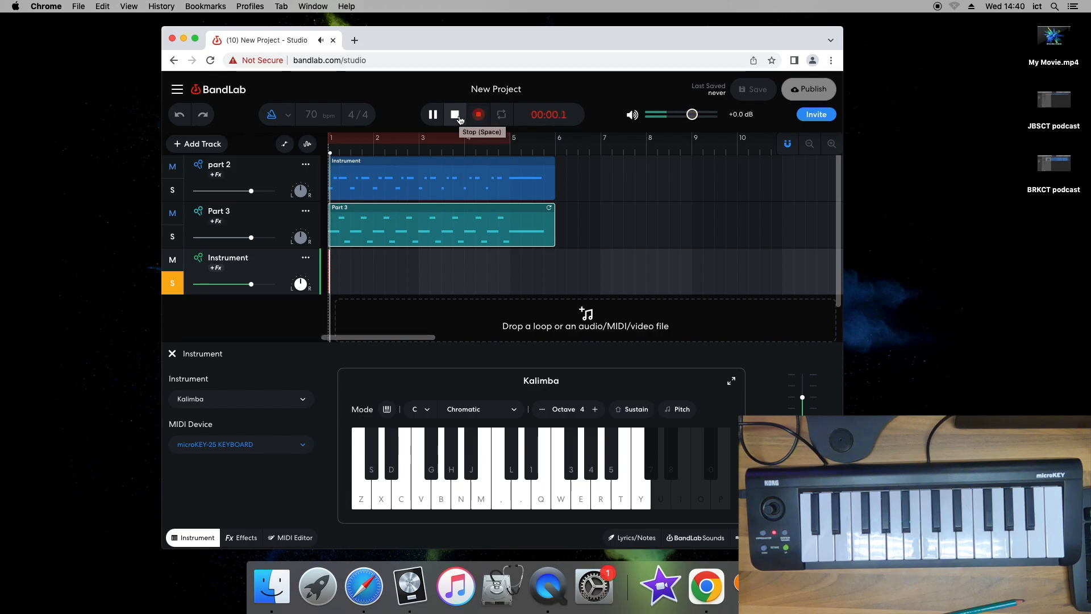
pyautogui.click(458, 117)
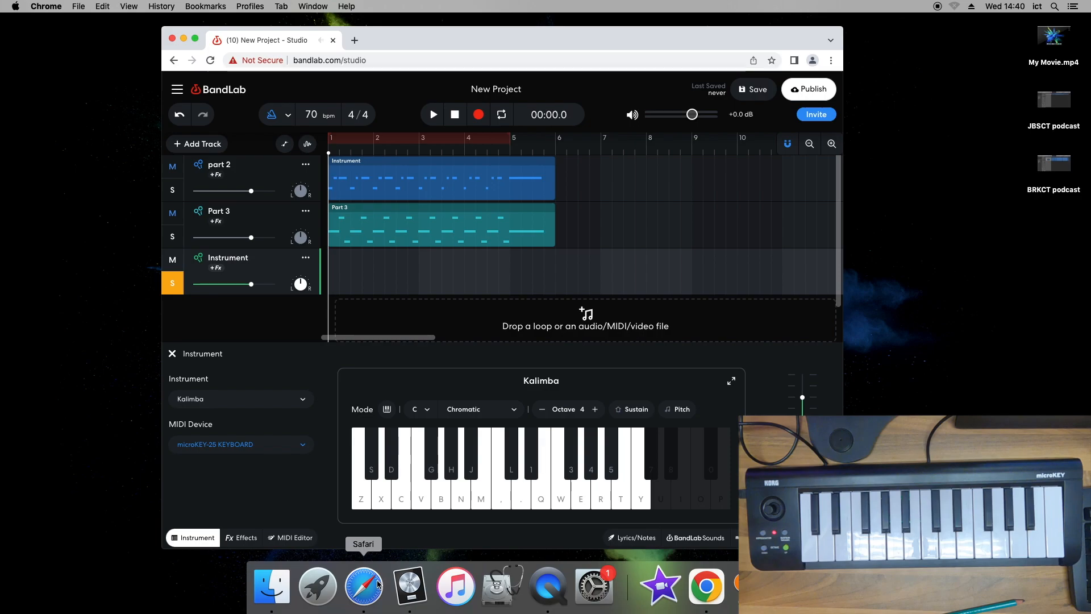
pyautogui.click(364, 585)
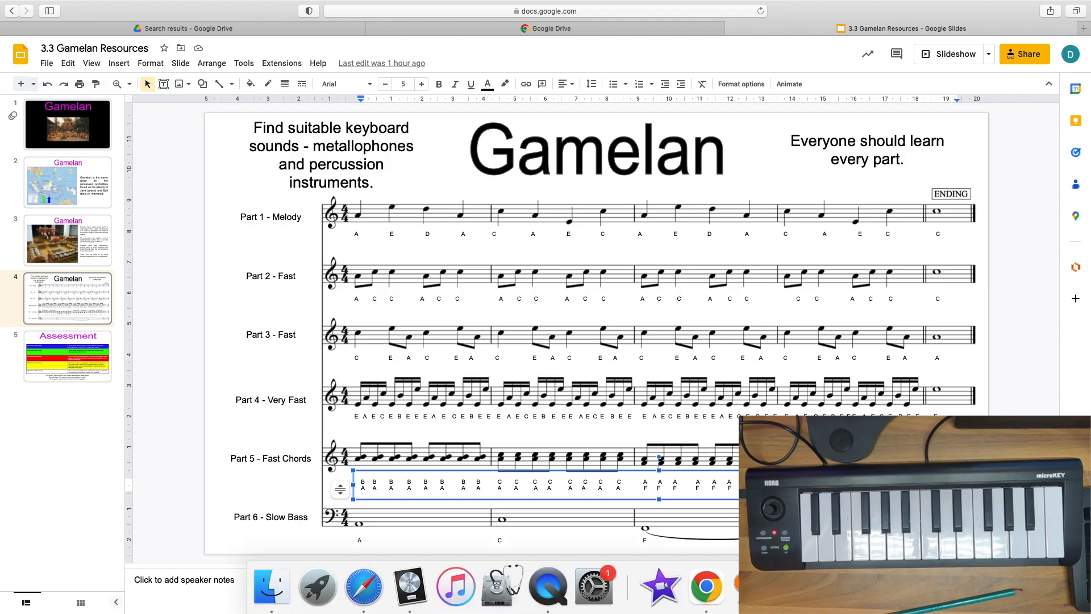
# Switch back to BandLab in Chrome and record the Part 1 melody and its ending note on the soloed Kalimba track
pyautogui.moveTo(706, 611)
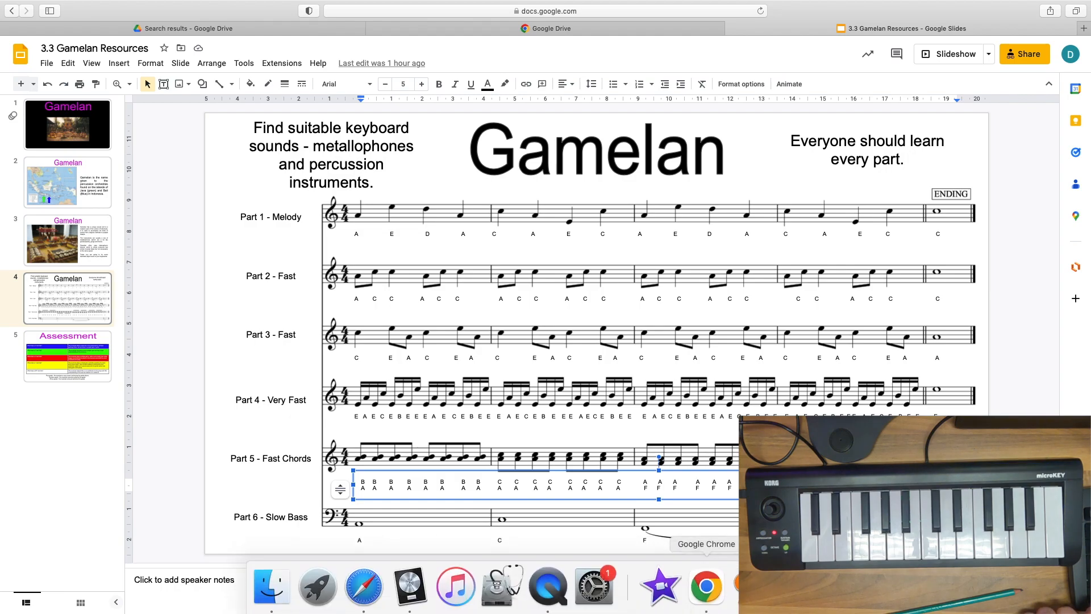
pyautogui.click(707, 586)
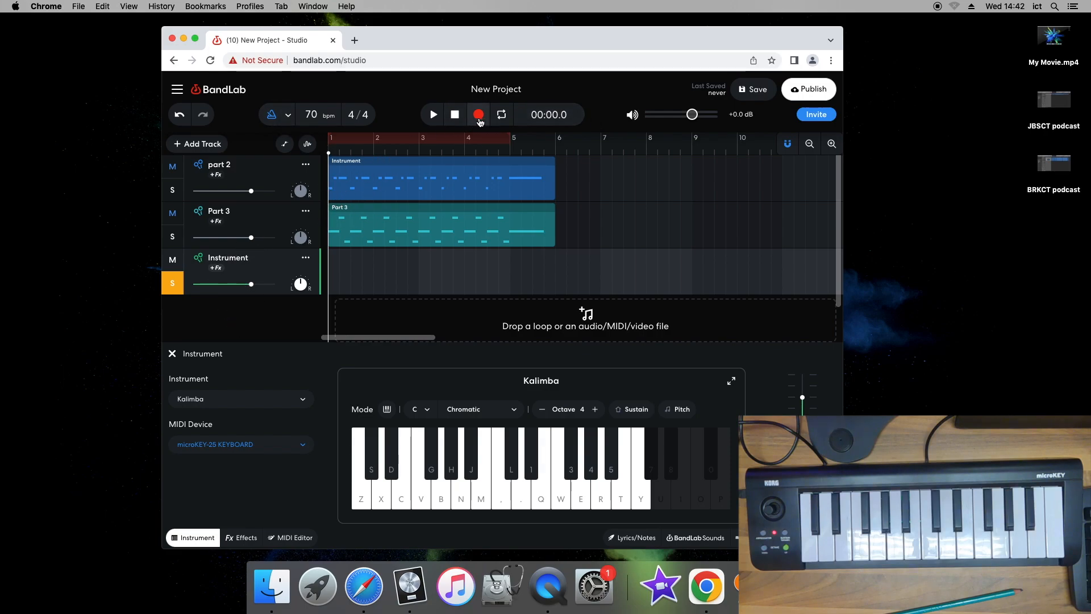
pyautogui.click(479, 115)
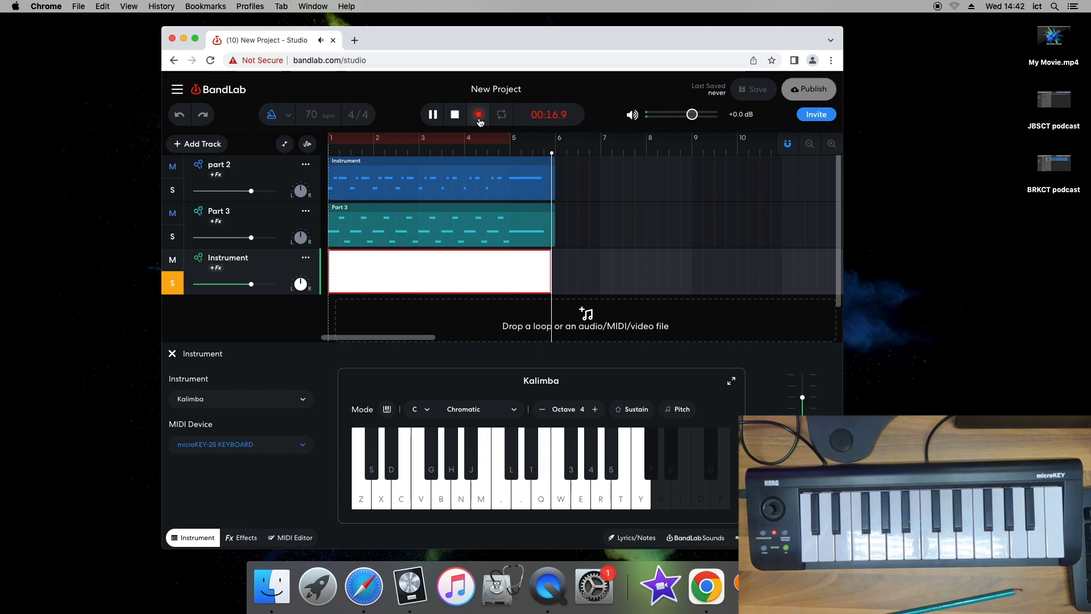
pyautogui.click(459, 117)
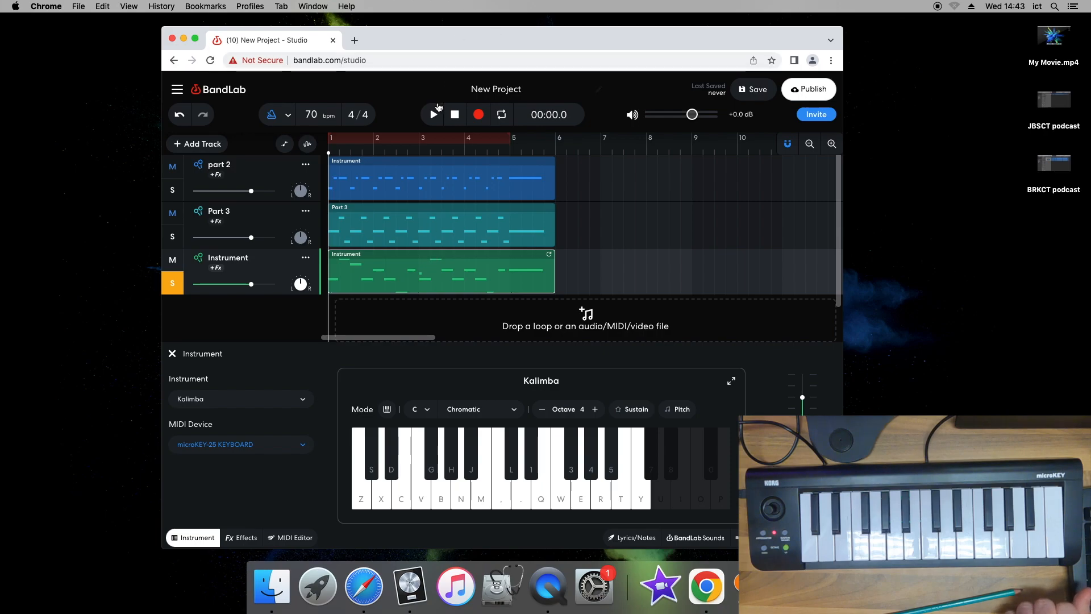
# Play back the Kalimba recording and delete the stray short B4 note at the start of bar 3 in the MIDI editor
pyautogui.click(434, 116)
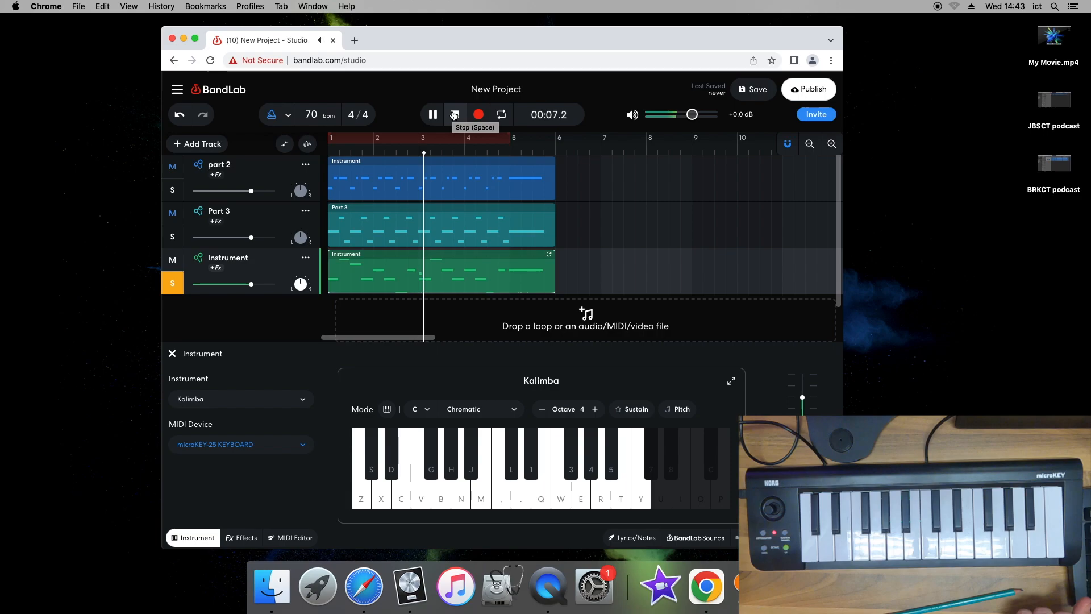
pyautogui.click(454, 115)
pyautogui.doubleClick(427, 268)
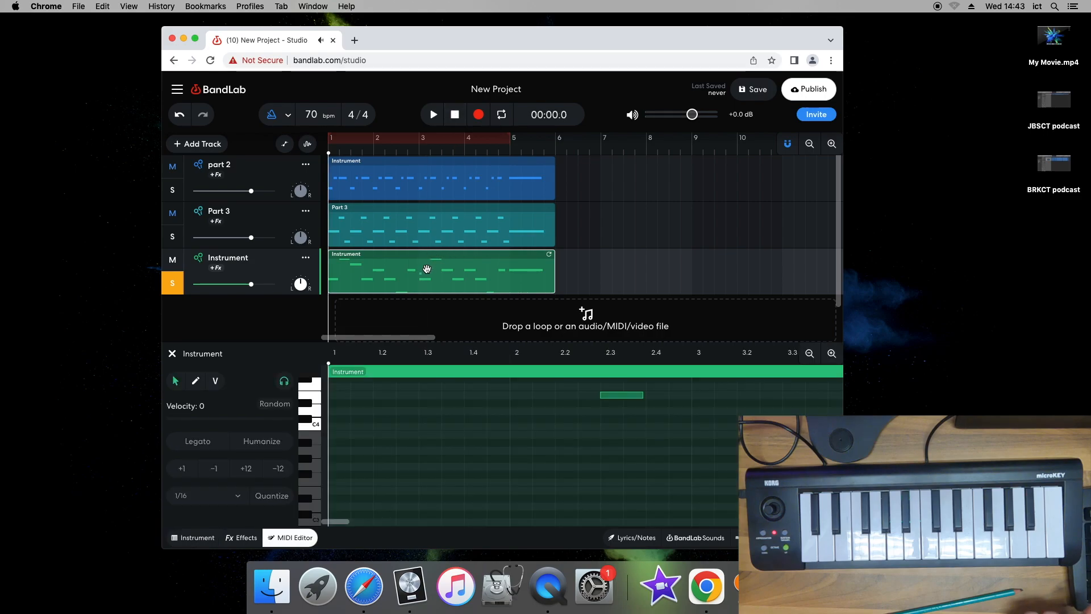
pyautogui.scroll(4, 529, 421)
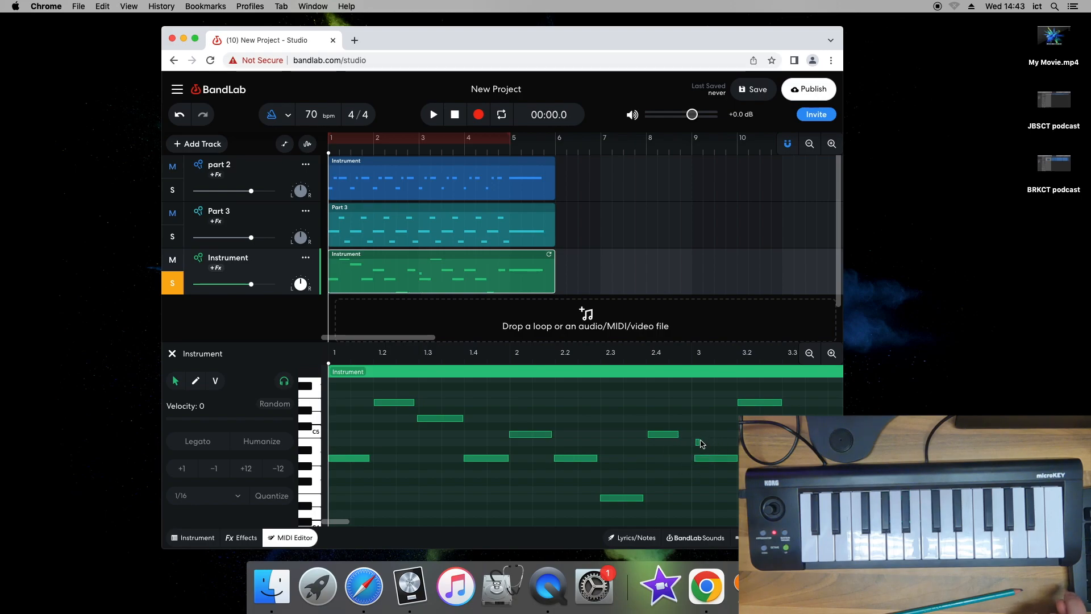
pyautogui.click(697, 443)
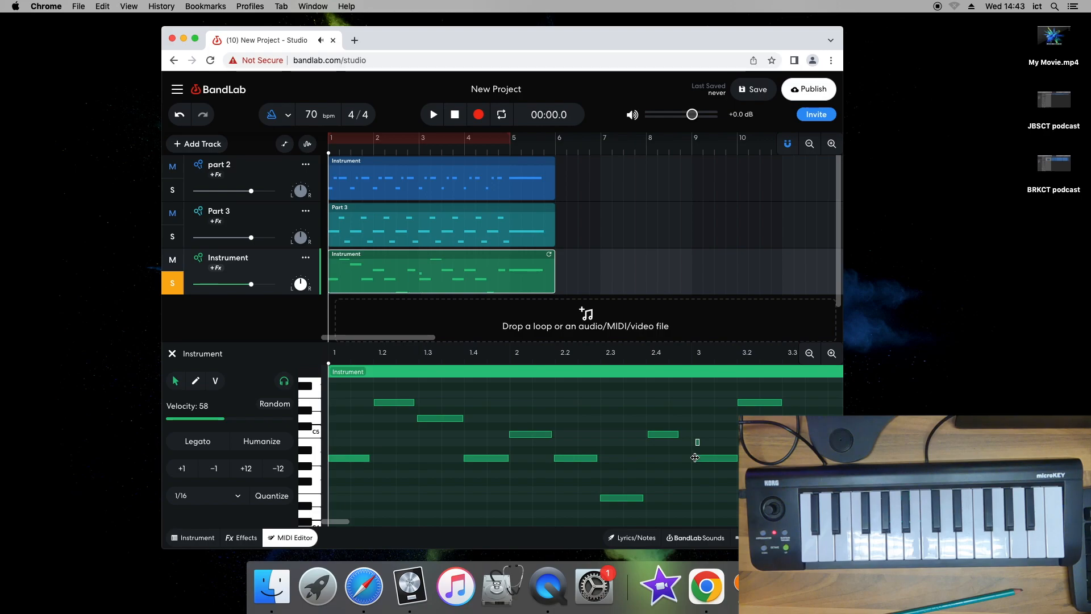
pyautogui.press('BackSpace')
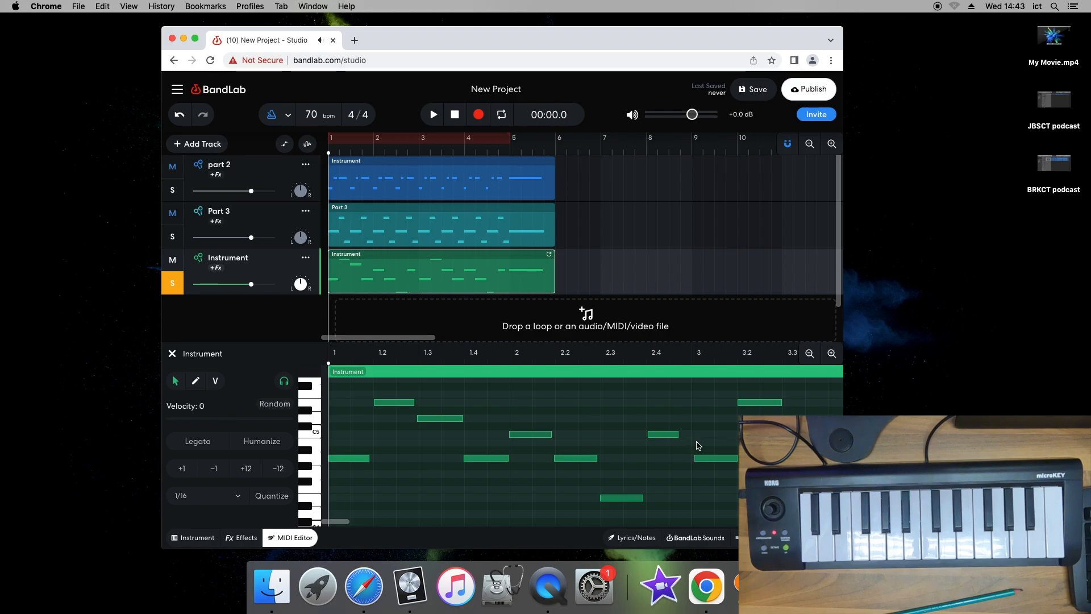
# Play back the Kalimba region, move the note on beat 3 of bar 3 up to D5, and play it again
pyautogui.click(433, 115)
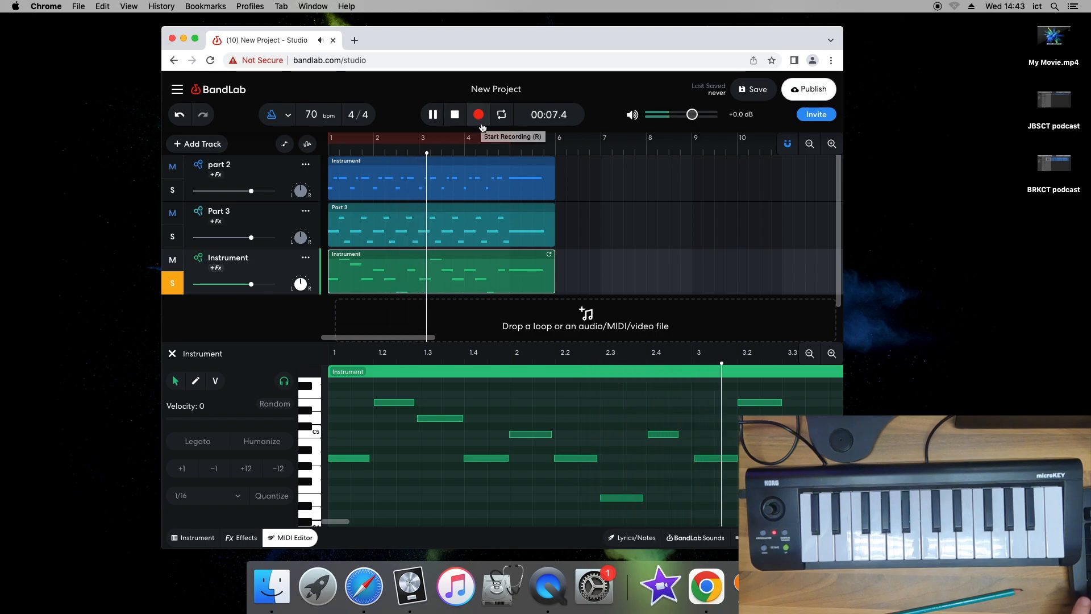
pyautogui.press('space')
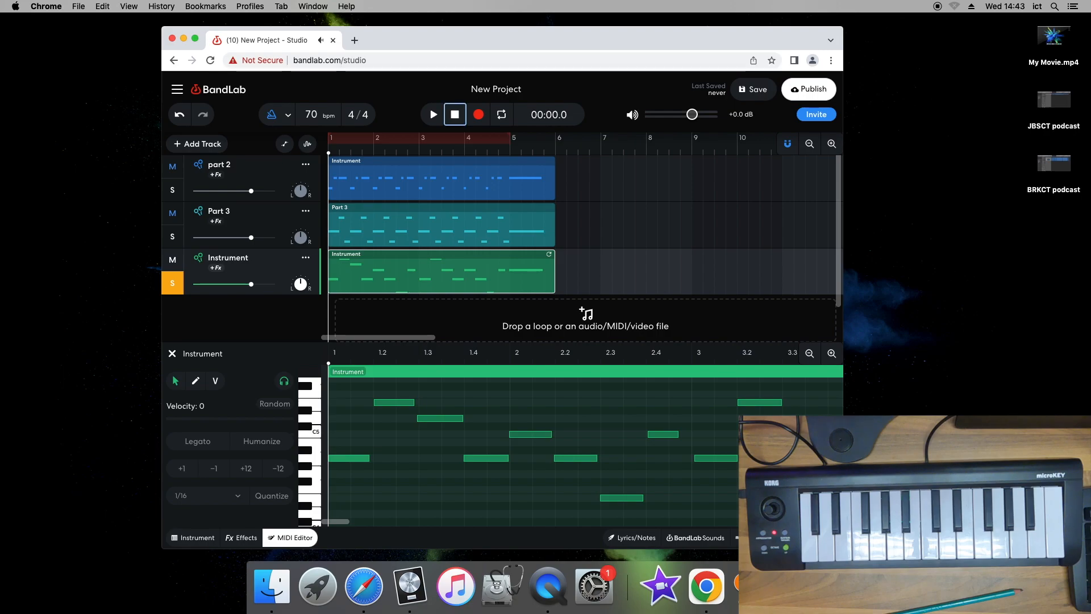
pyautogui.click(801, 434)
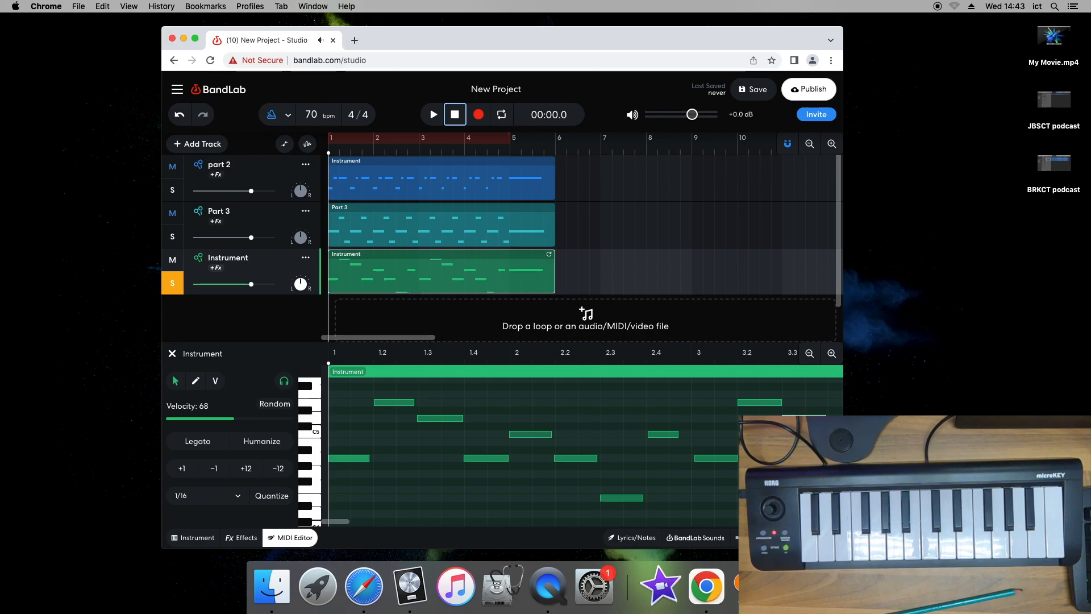
pyautogui.click(436, 116)
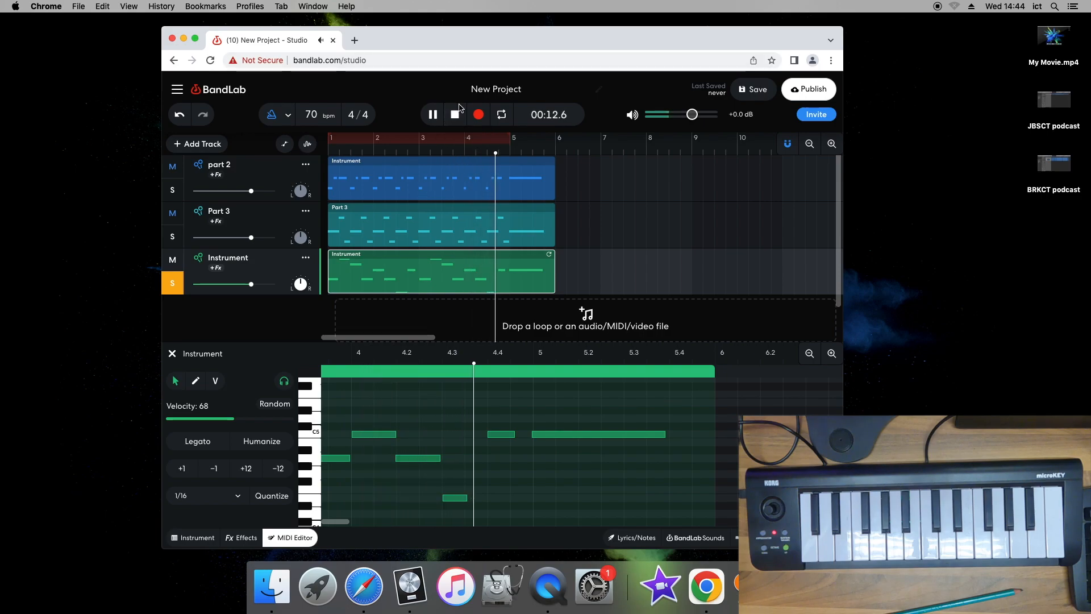
pyautogui.click(455, 116)
# Turn off solo on the Kalimba track and play all three tracks together from the start
pyautogui.click(174, 283)
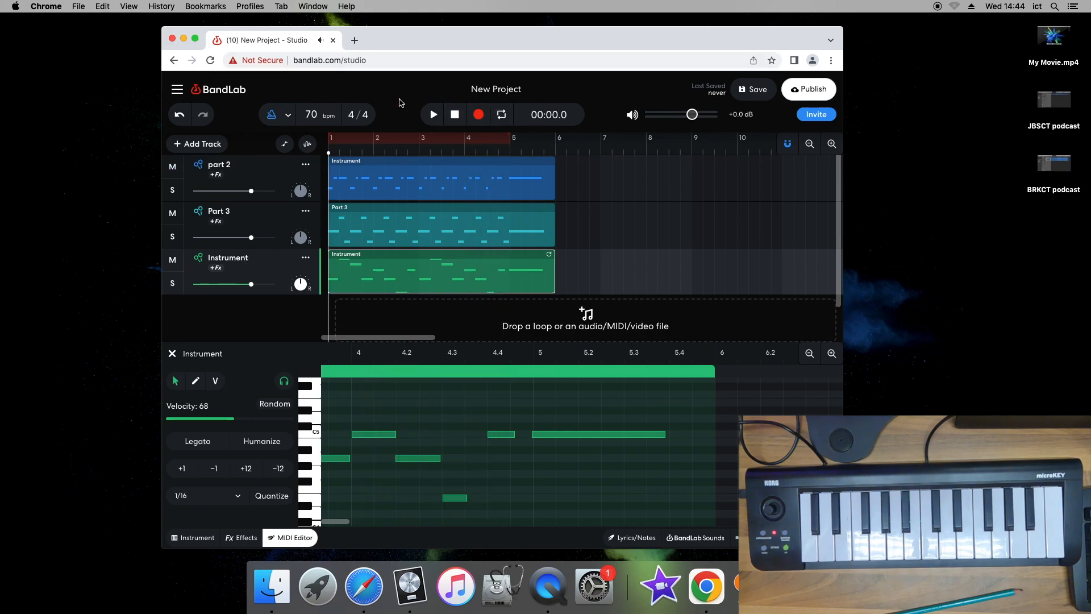
pyautogui.click(433, 114)
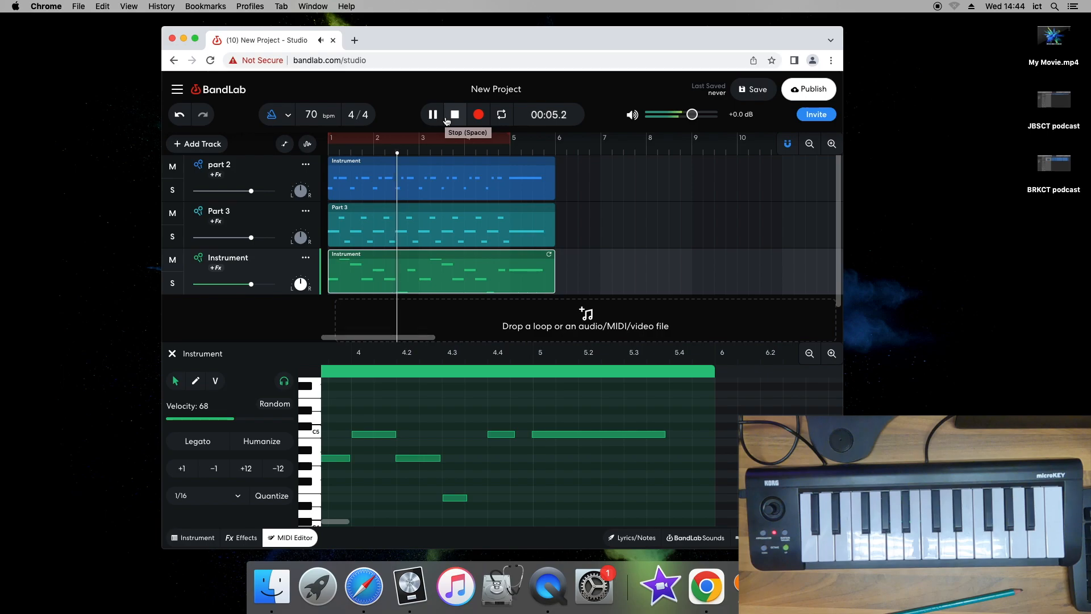
pyautogui.click(454, 116)
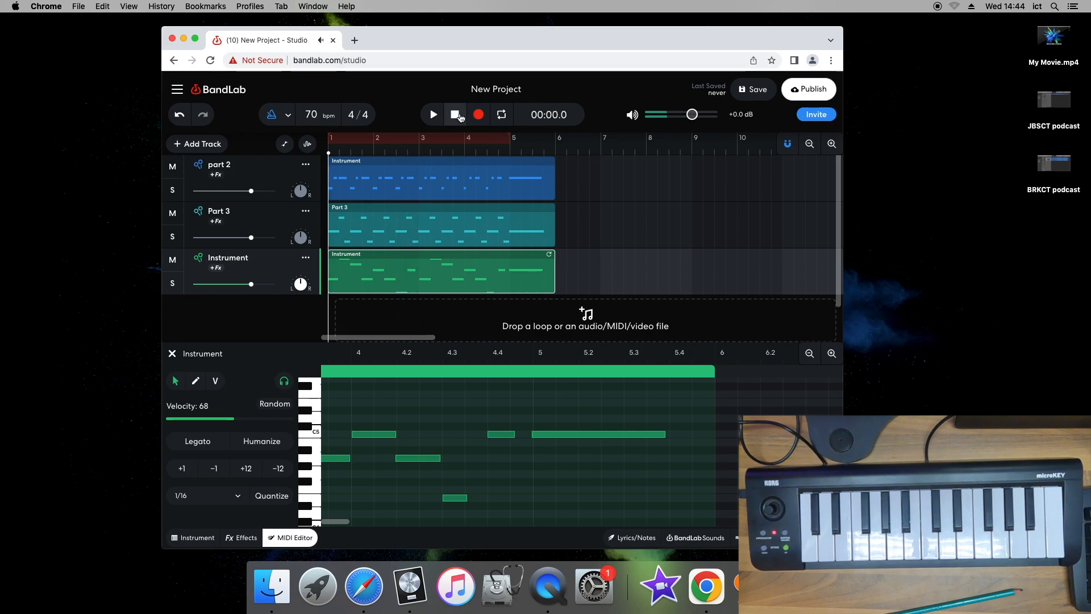
# Rename the Kalimba track as Part 1 and move it above the part 2 track
pyautogui.doubleClick(238, 257)
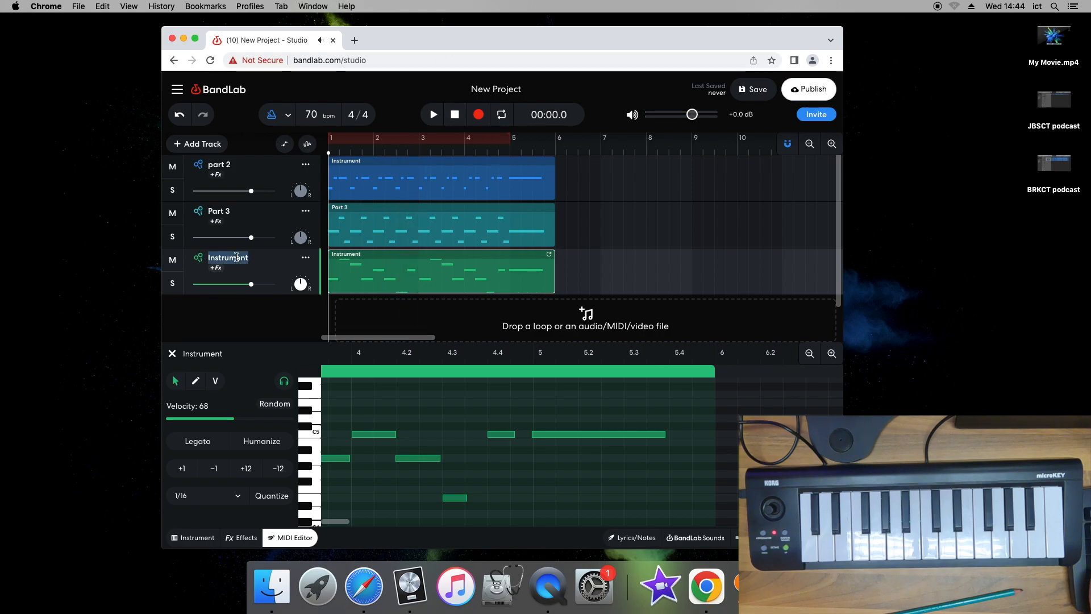
pyautogui.write('Part 1')
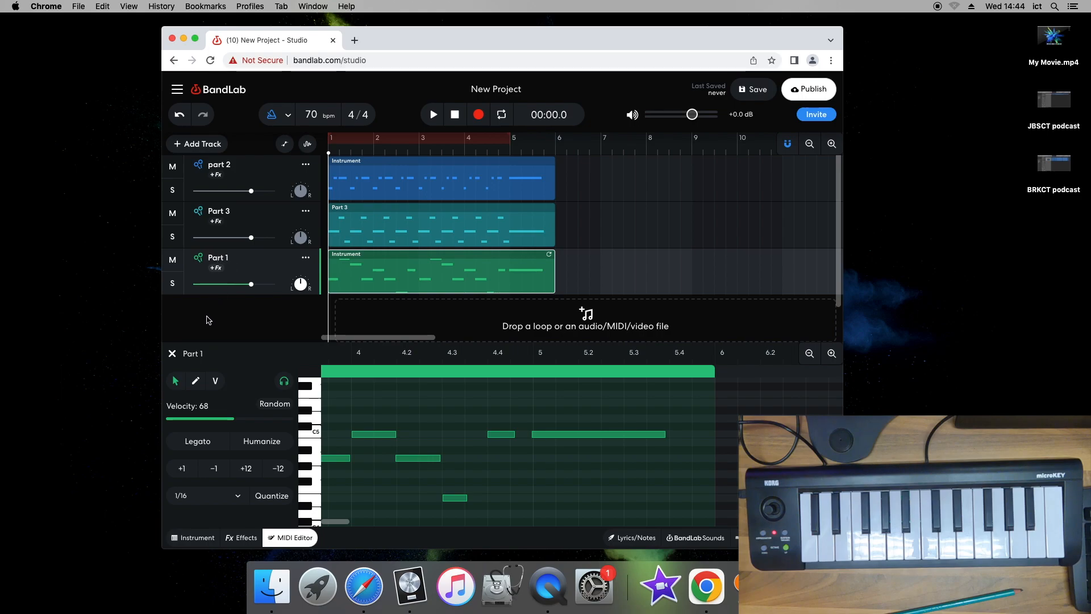
pyautogui.moveTo(243, 262); pyautogui.dragTo(248, 176)
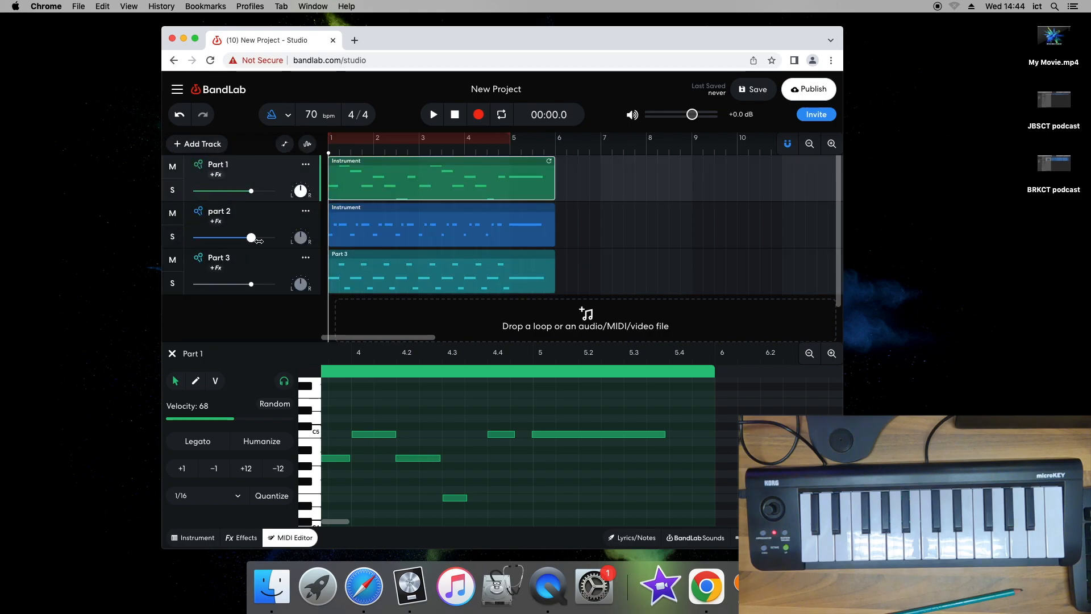
pyautogui.rightClick(360, 173)
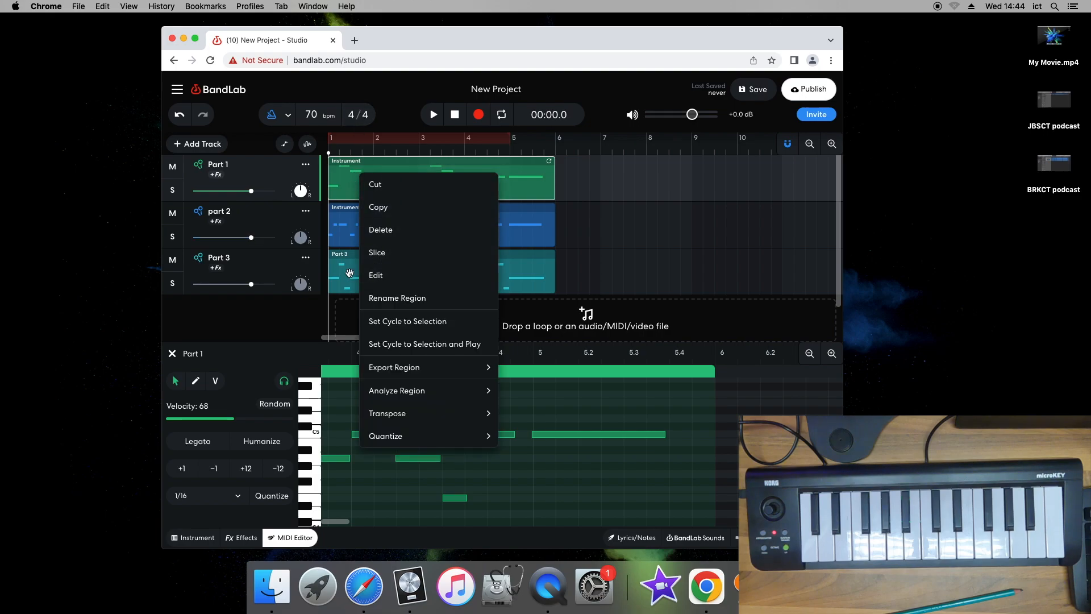
pyautogui.click(275, 322)
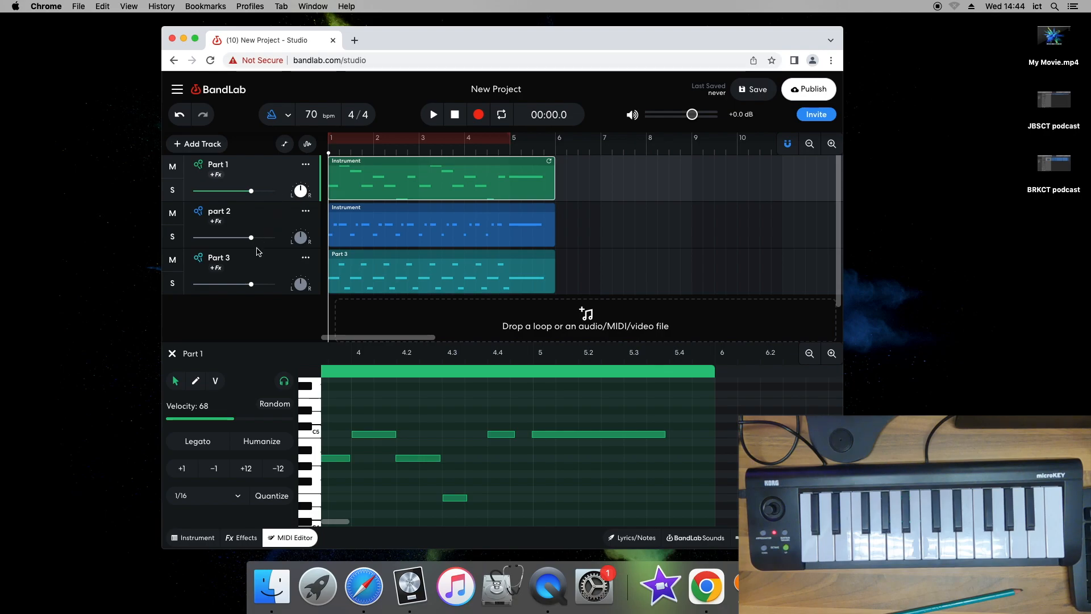
# Add a fourth virtual instrument track below Part 3
pyautogui.scroll(-1, 256, 251)
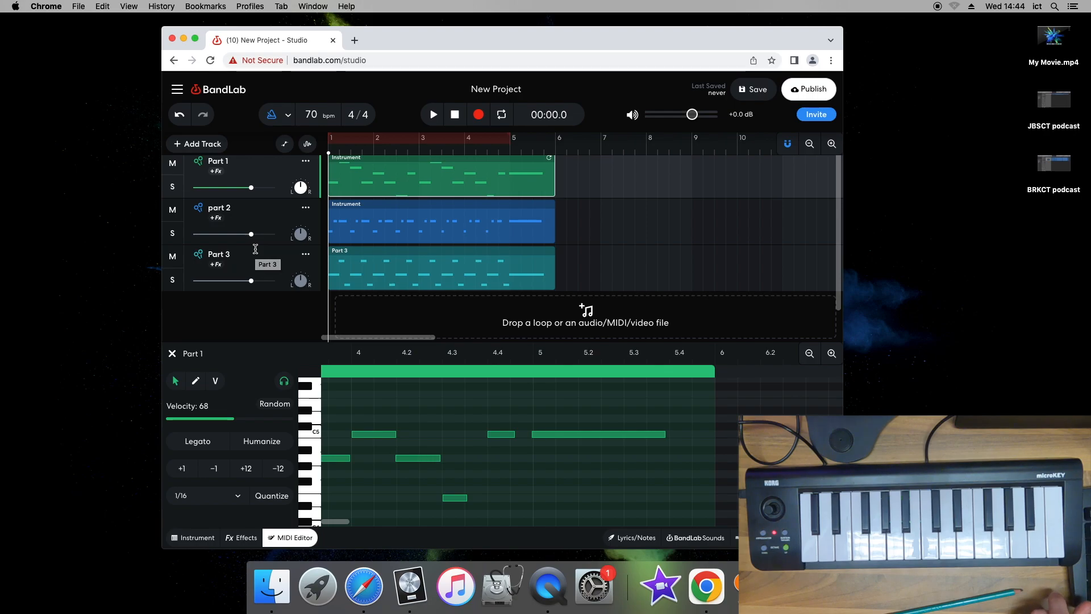
pyautogui.click(199, 144)
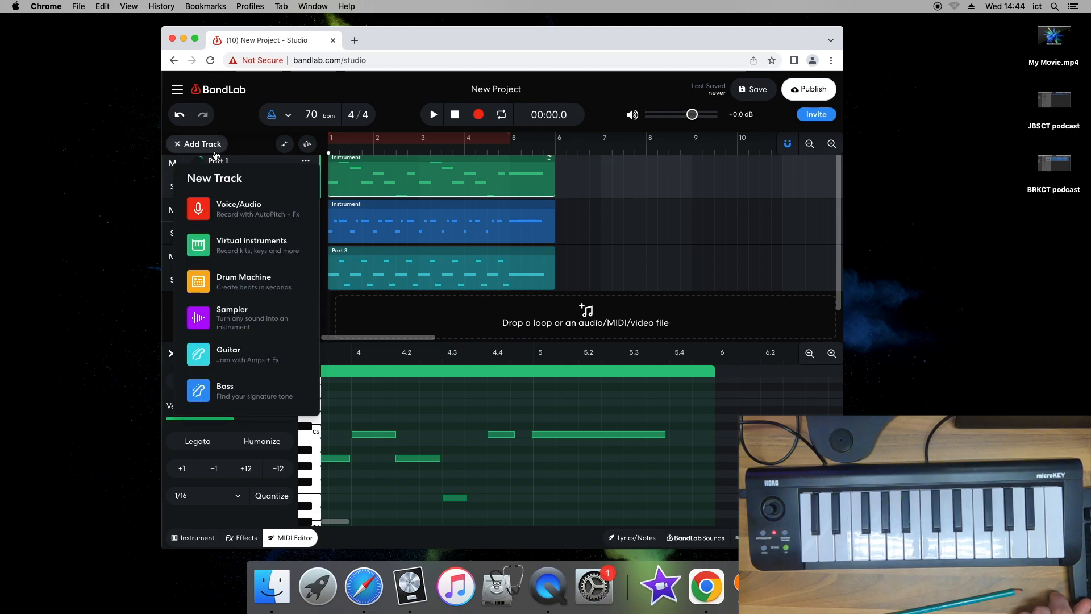
pyautogui.click(253, 260)
pyautogui.doubleClick(235, 302)
pyautogui.press('BackSpace')
pyautogui.press('BackSpace')
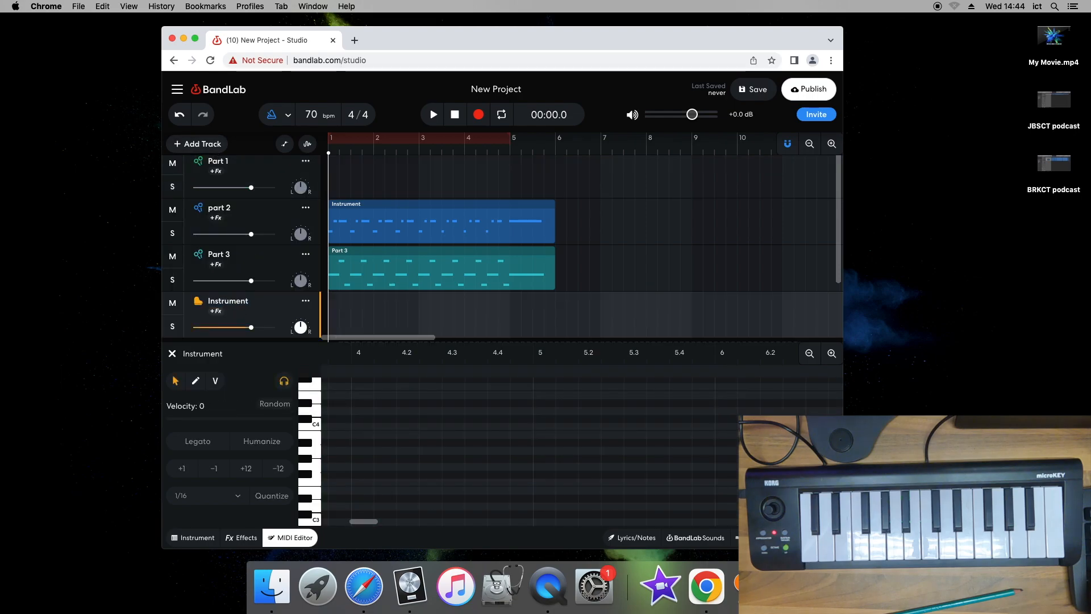
pyautogui.click(348, 157)
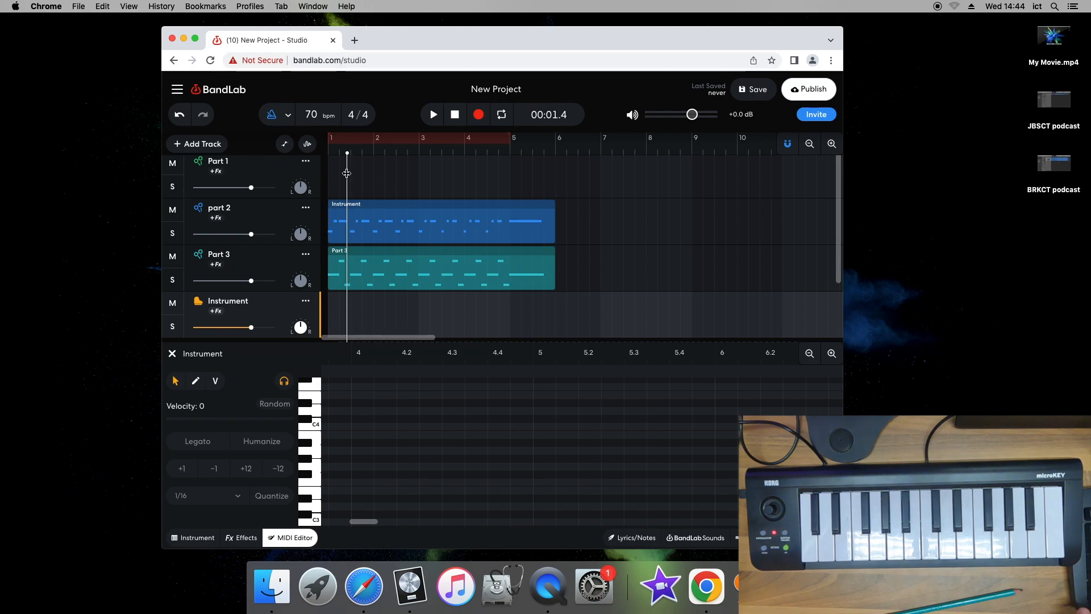
pyautogui.press('super+z')
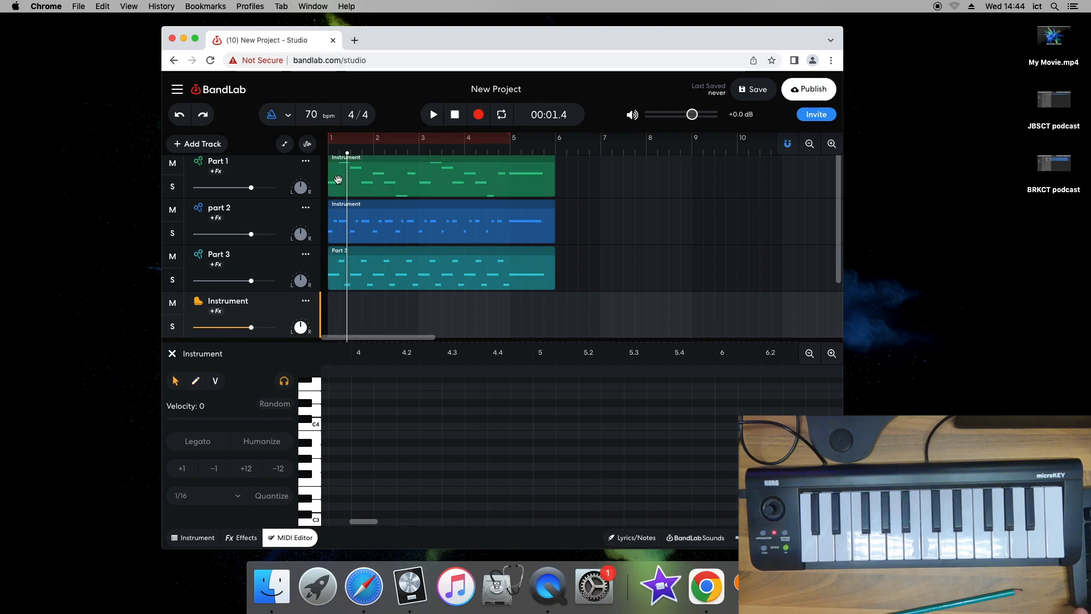
# Show the new track's instrument settings, switch to the Gamelan score in Safari, and take its window out of full screen
pyautogui.scroll(-3, 585, 332)
pyautogui.scroll(3, 374, 215)
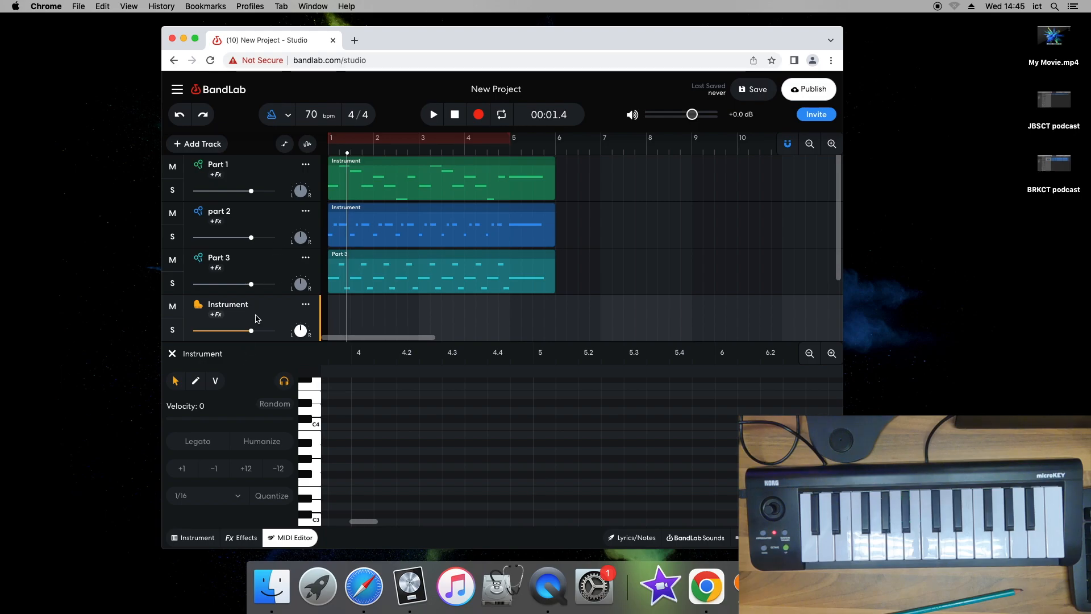
pyautogui.click(195, 538)
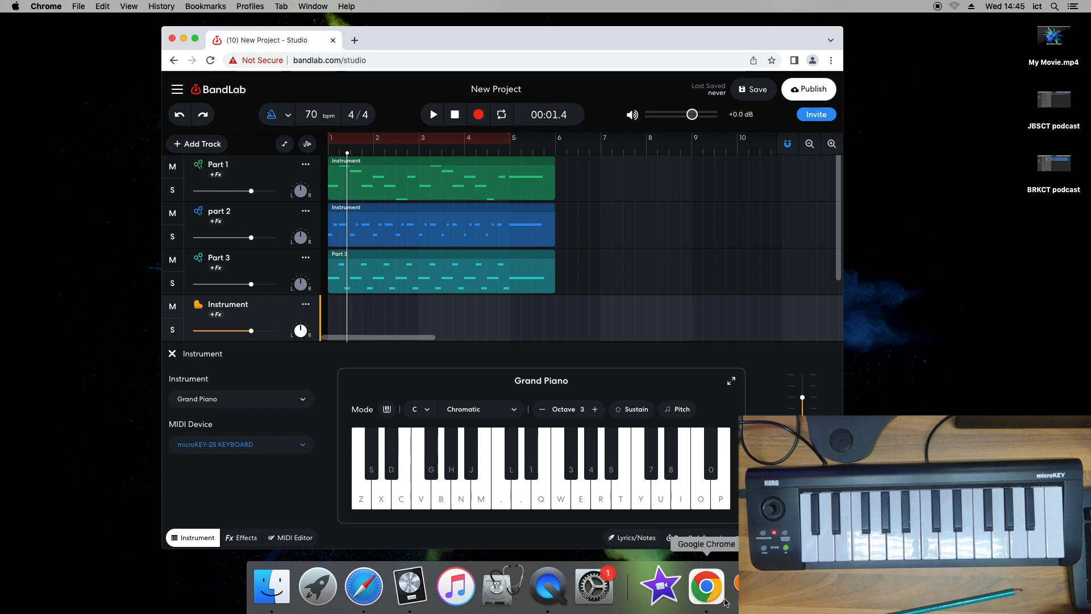
pyautogui.click(374, 597)
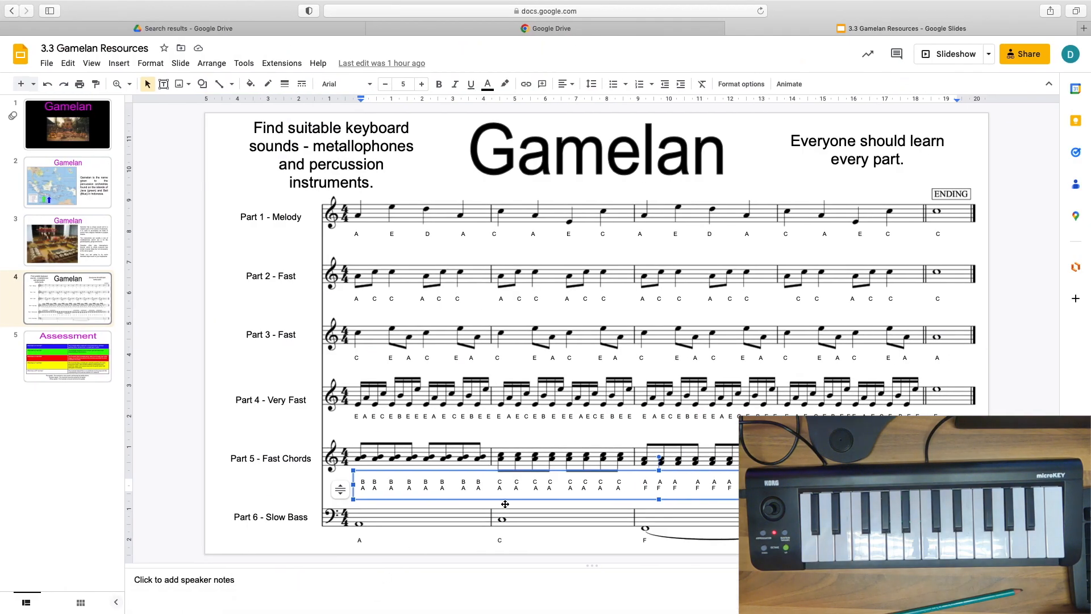
pyautogui.moveTo(594, 591)
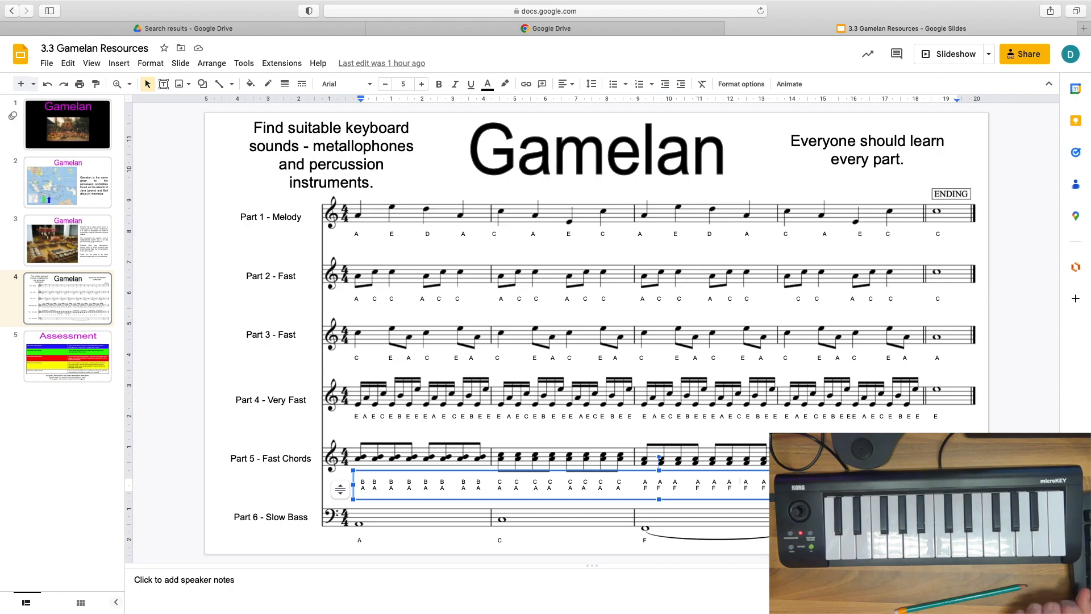
pyautogui.moveTo(79, 7)
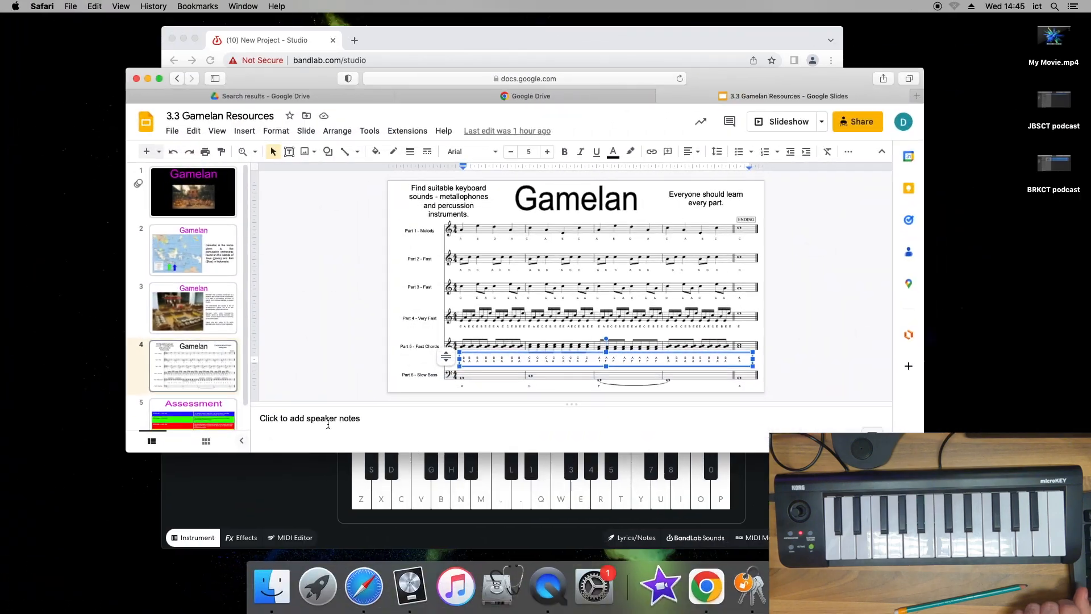
# Switch back to BandLab in Chrome and audition the Percussion sounds Tubular Bells and Kalimba on the fourth track
pyautogui.click(283, 483)
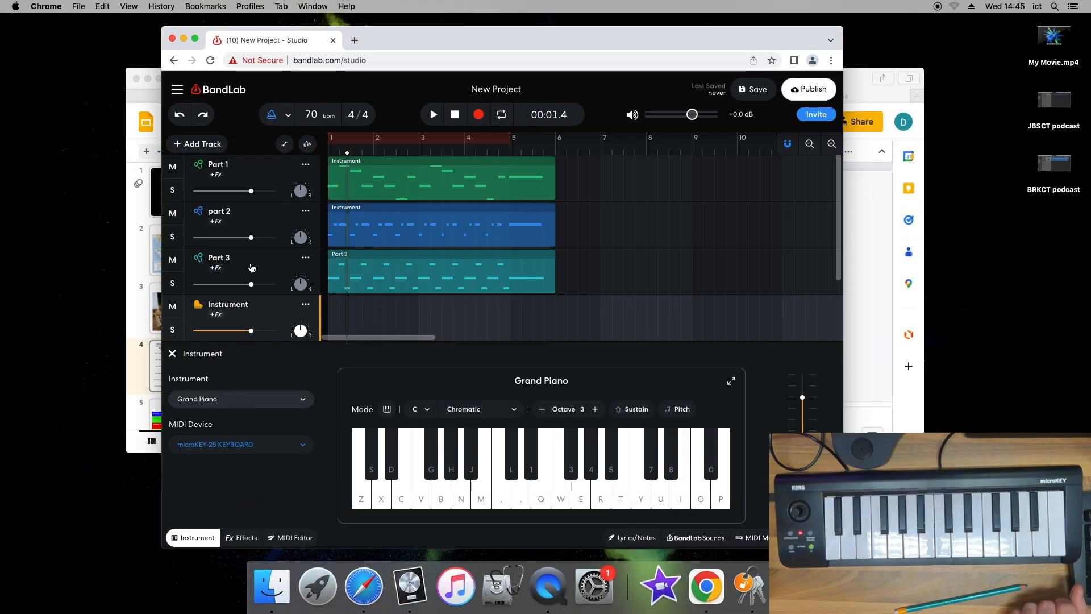
pyautogui.click(238, 402)
pyautogui.click(222, 260)
pyautogui.scroll(2, 346, 228)
pyautogui.scroll(-5, 348, 245)
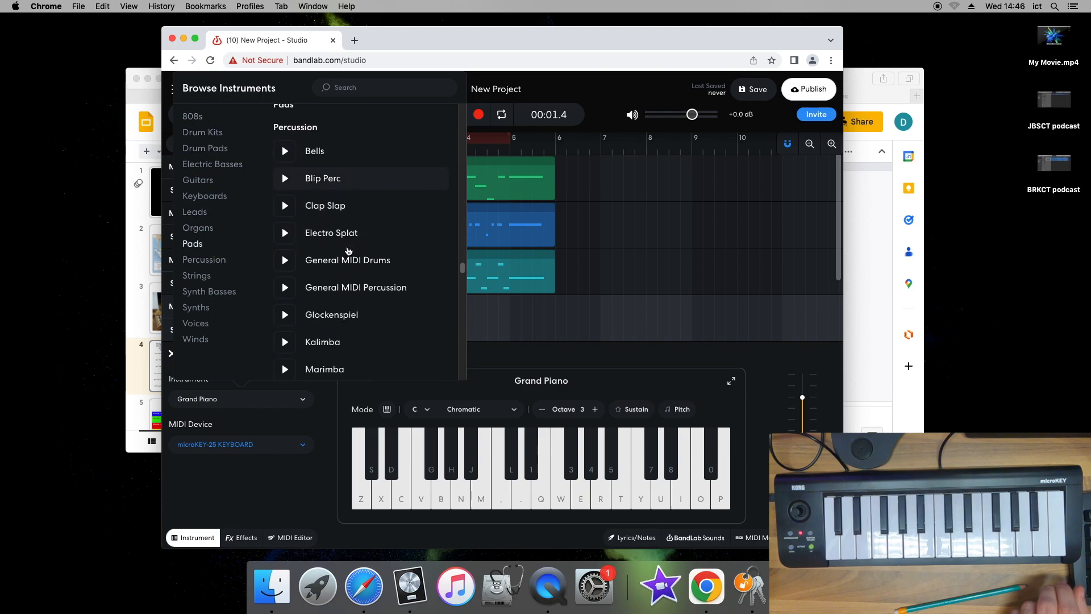
pyautogui.scroll(-1, 349, 273)
pyautogui.click(351, 308)
pyautogui.click(286, 333)
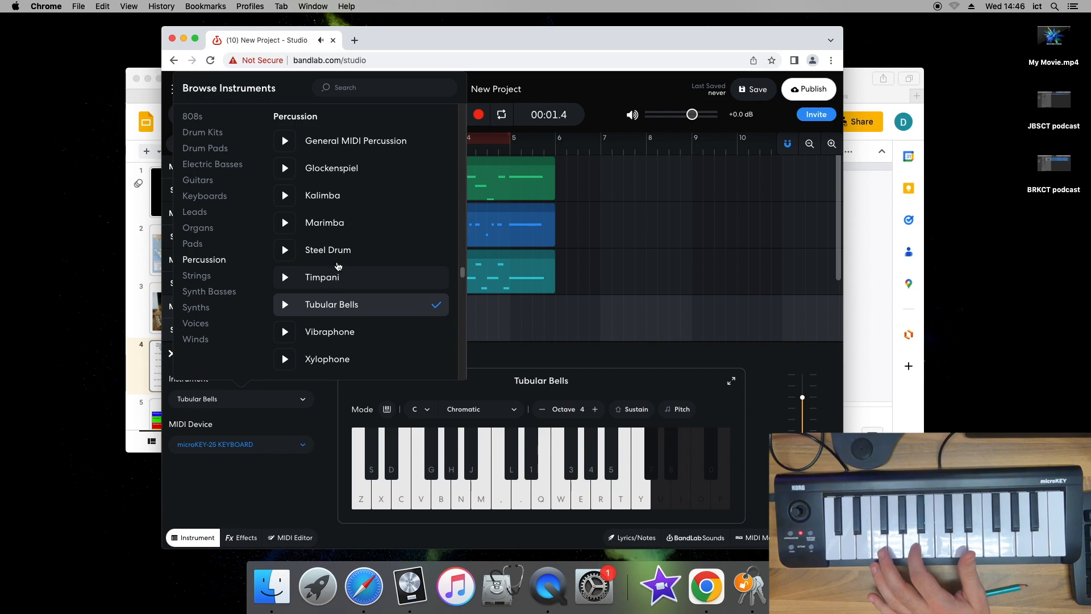
pyautogui.click(340, 199)
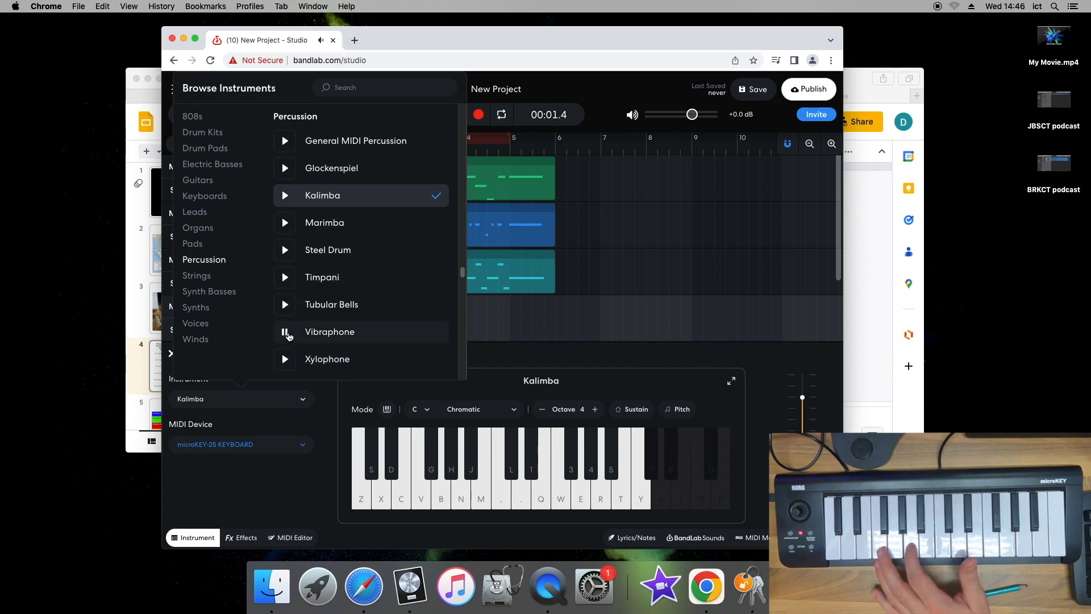
# Set the fourth track's instrument to Vibraphone and lower its octave to 3
pyautogui.click(308, 339)
pyautogui.click(481, 362)
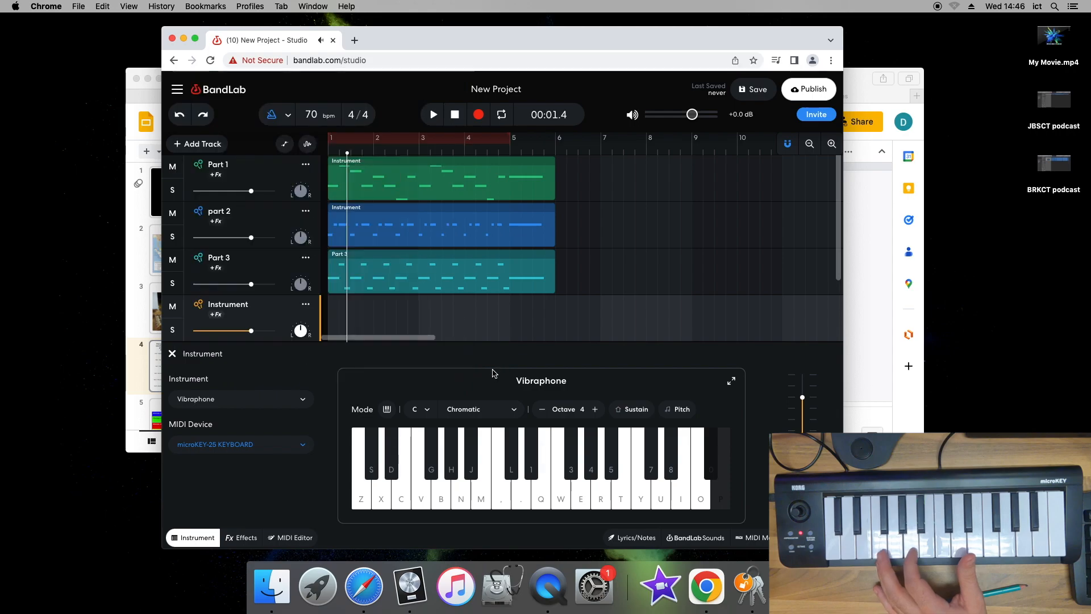
pyautogui.click(542, 410)
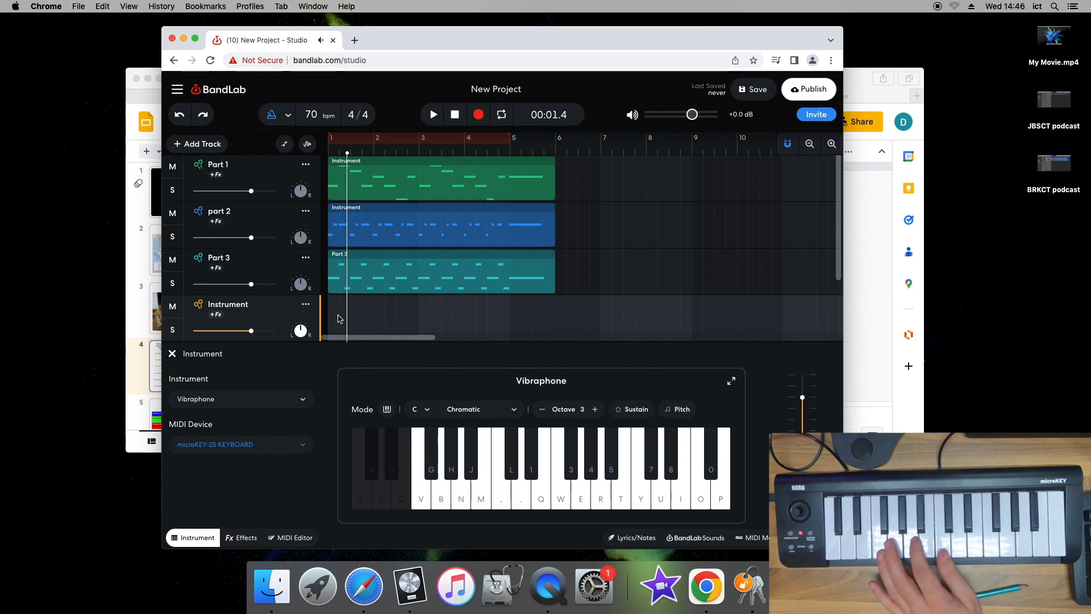
# Return the playhead to the start, solo the Vibraphone track and record the slow bass part on it through the ending
pyautogui.click(339, 316)
pyautogui.click(455, 117)
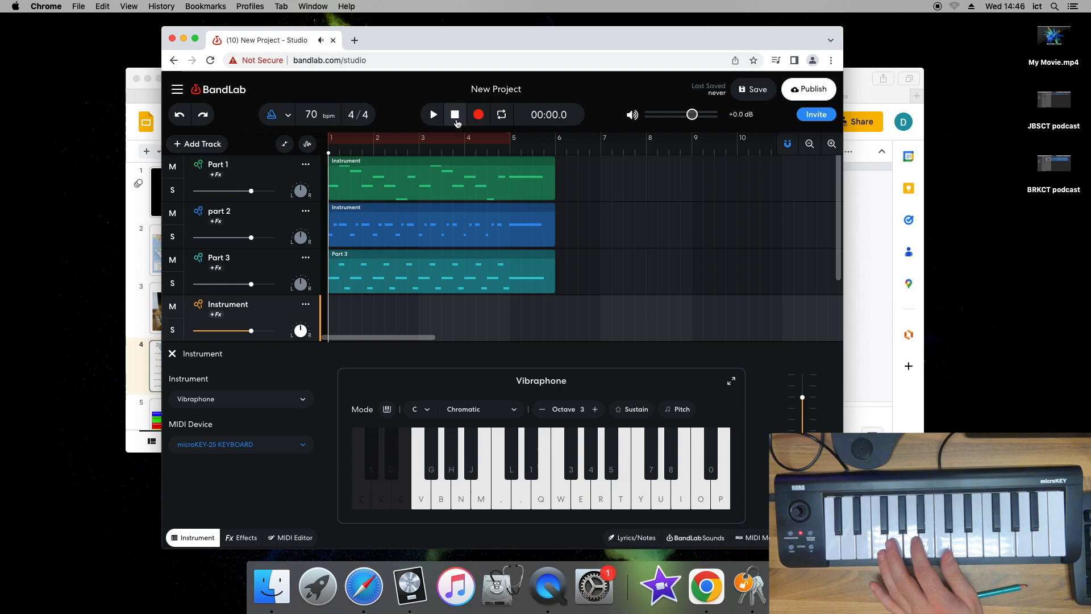
pyautogui.click(173, 331)
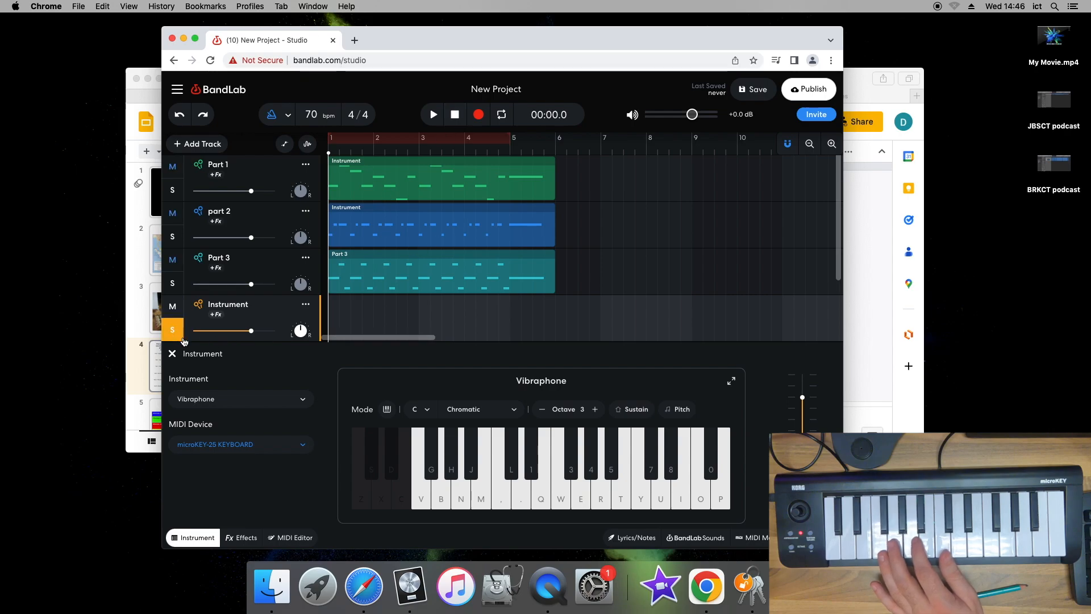
pyautogui.click(479, 116)
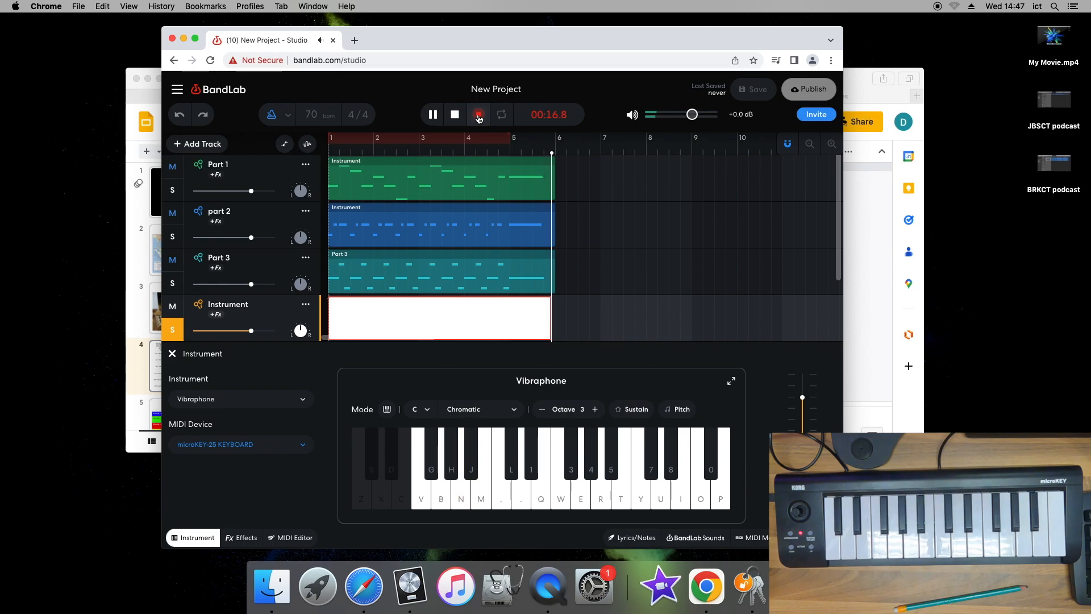
pyautogui.click(459, 117)
# Check the slow bass line's part number in the Gamelan score and rename the Vibraphone track as Part 6
pyautogui.press('super+Tab')
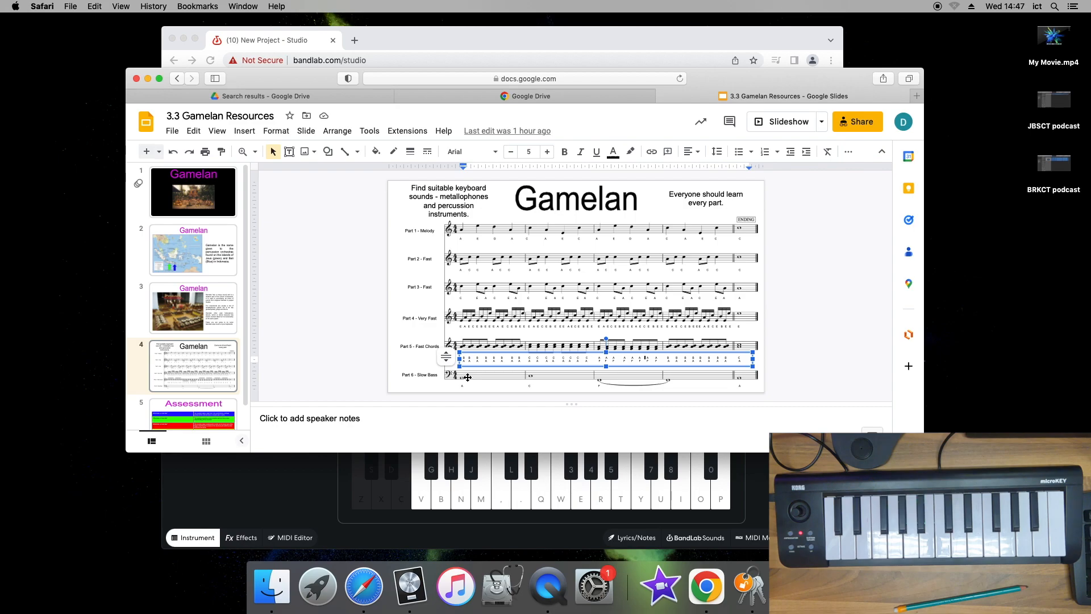
pyautogui.click(427, 43)
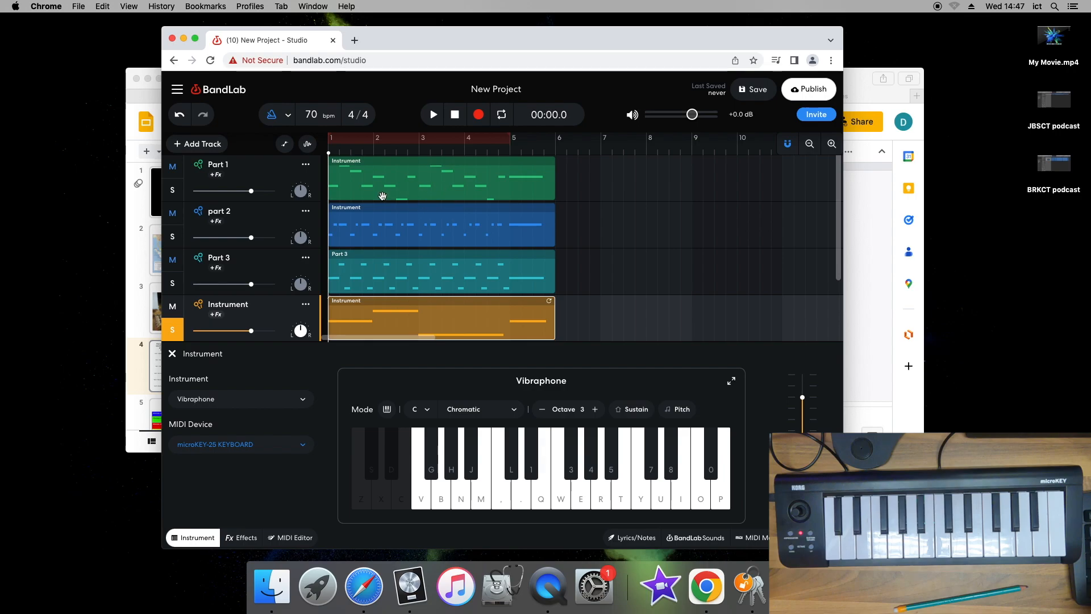
pyautogui.doubleClick(242, 305)
pyautogui.write('Part 6')
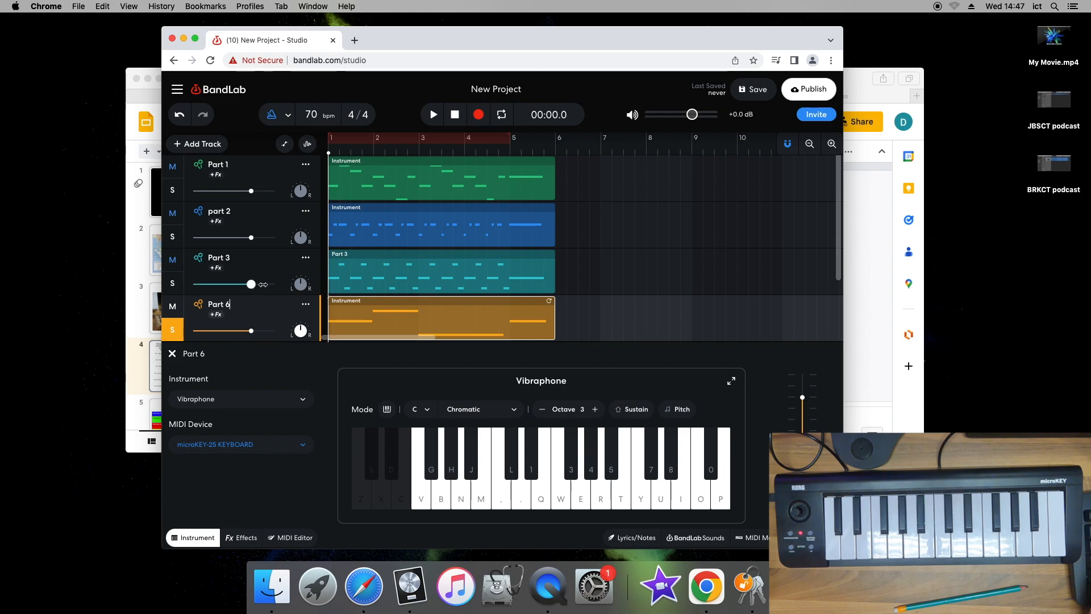
# Add a virtual instrument track below Part 6 and rename it as Part 5
pyautogui.scroll(-2, 250, 281)
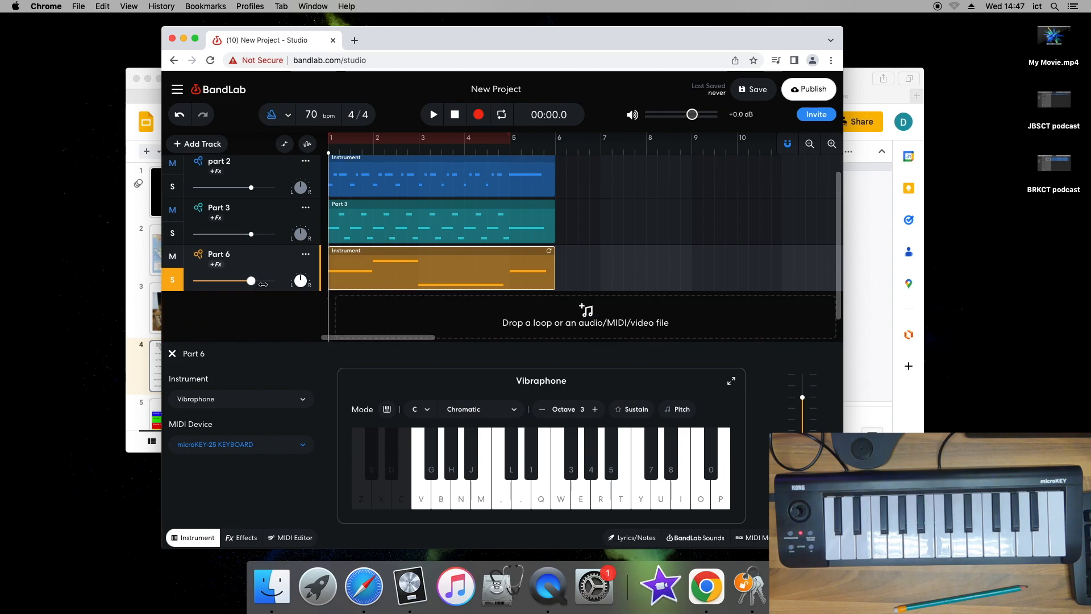
pyautogui.click(212, 144)
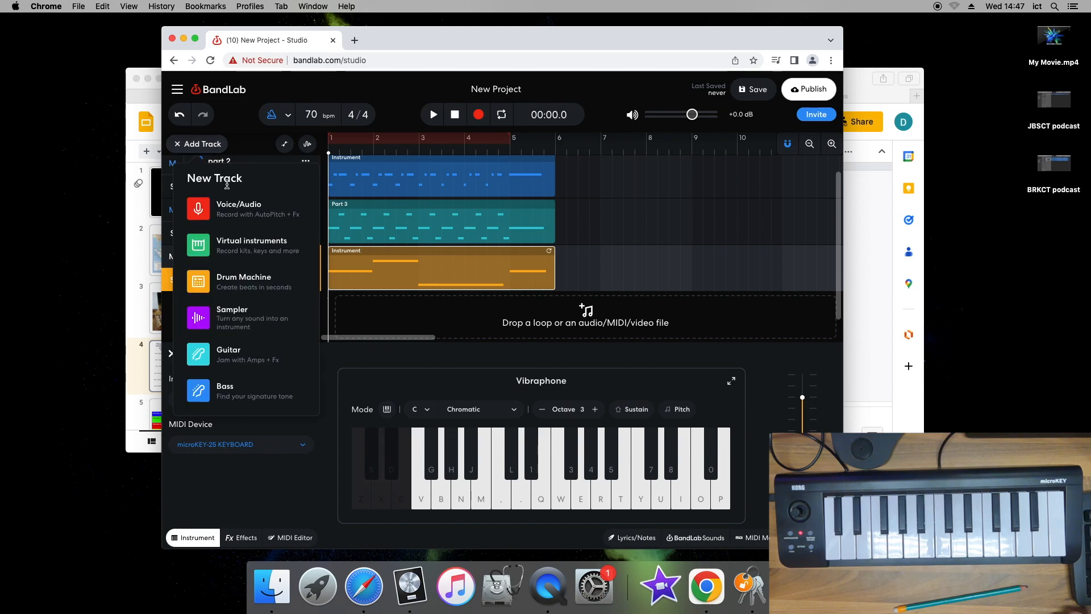
pyautogui.click(256, 253)
pyautogui.doubleClick(224, 303)
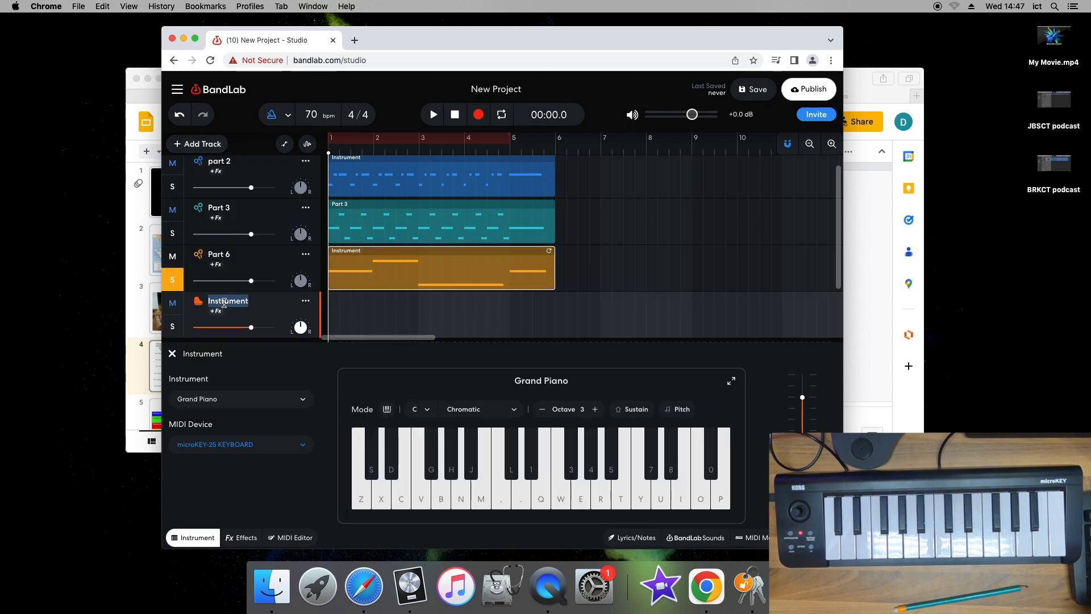
pyautogui.write('Part 5')
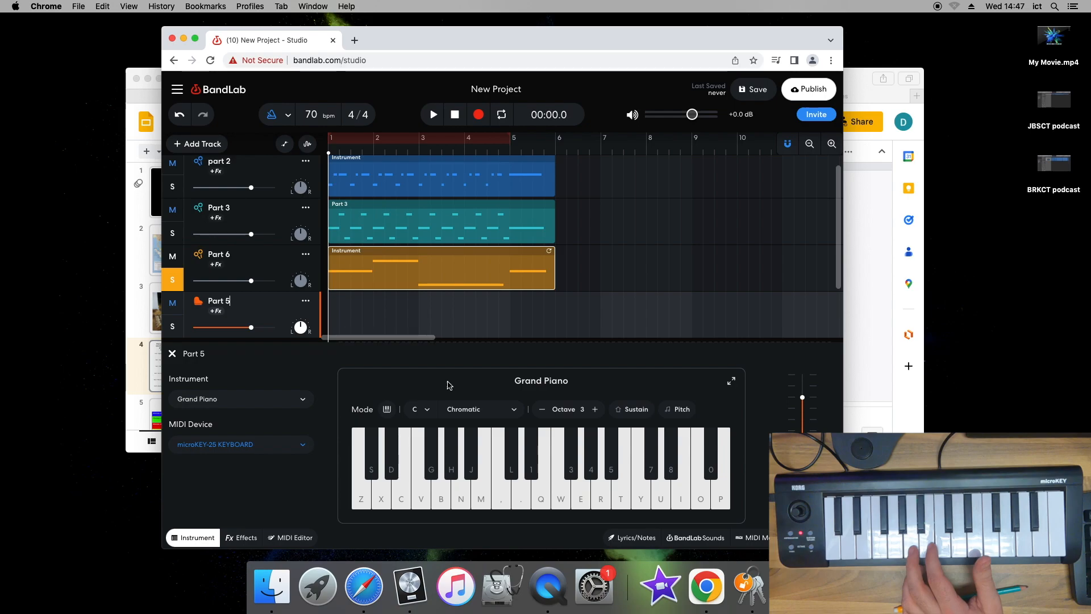
# Raise the Part 5 track's octave to 5 and set its instrument to Bells from the Percussion category
pyautogui.click(595, 409)
pyautogui.click(595, 409)
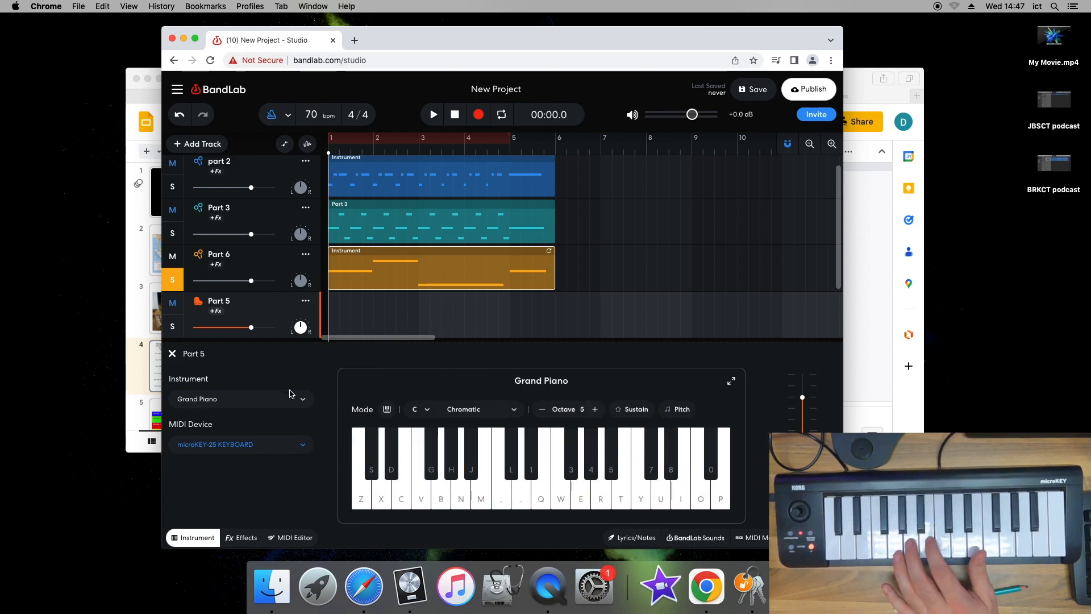
pyautogui.click(273, 402)
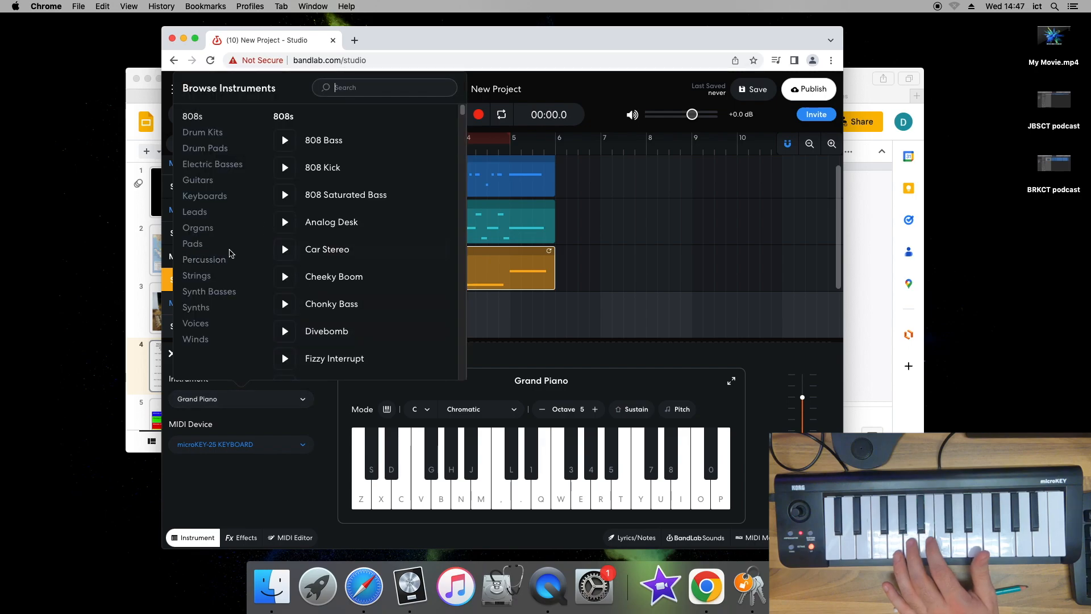
pyautogui.click(219, 261)
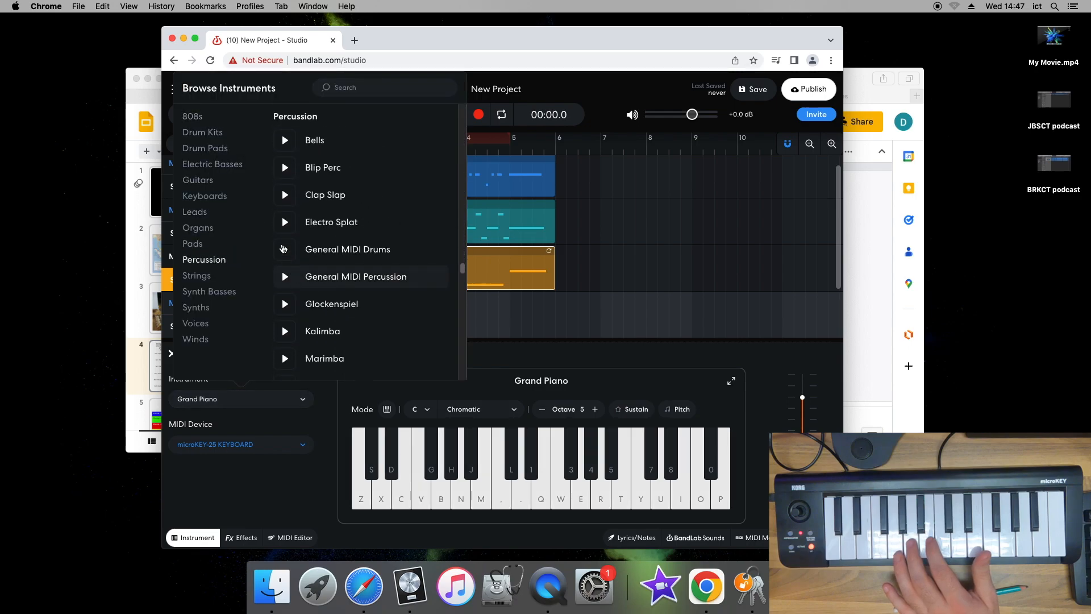
pyautogui.click(285, 142)
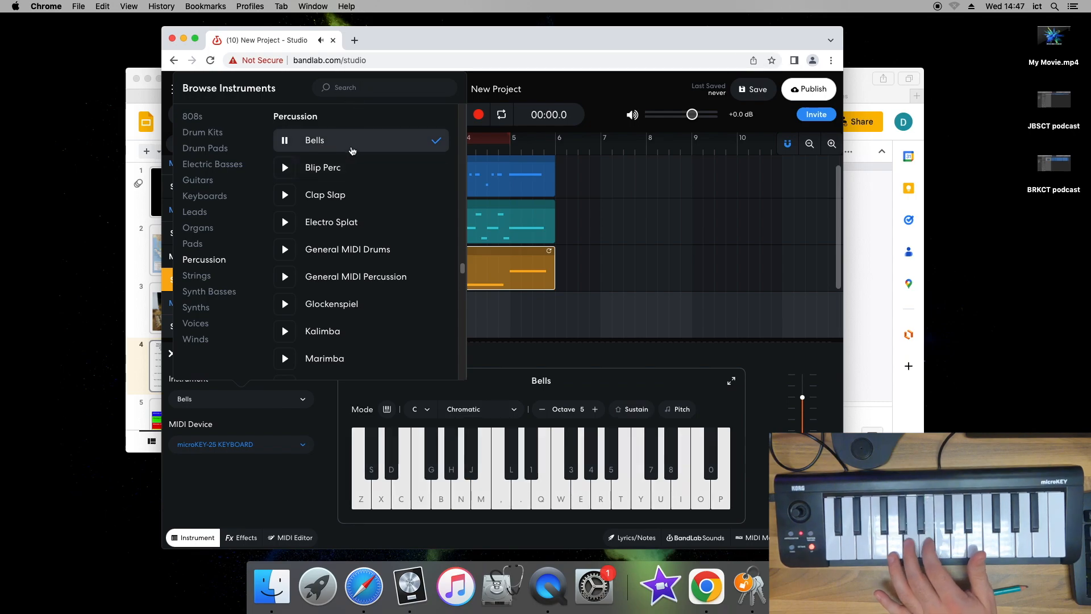
pyautogui.click(411, 462)
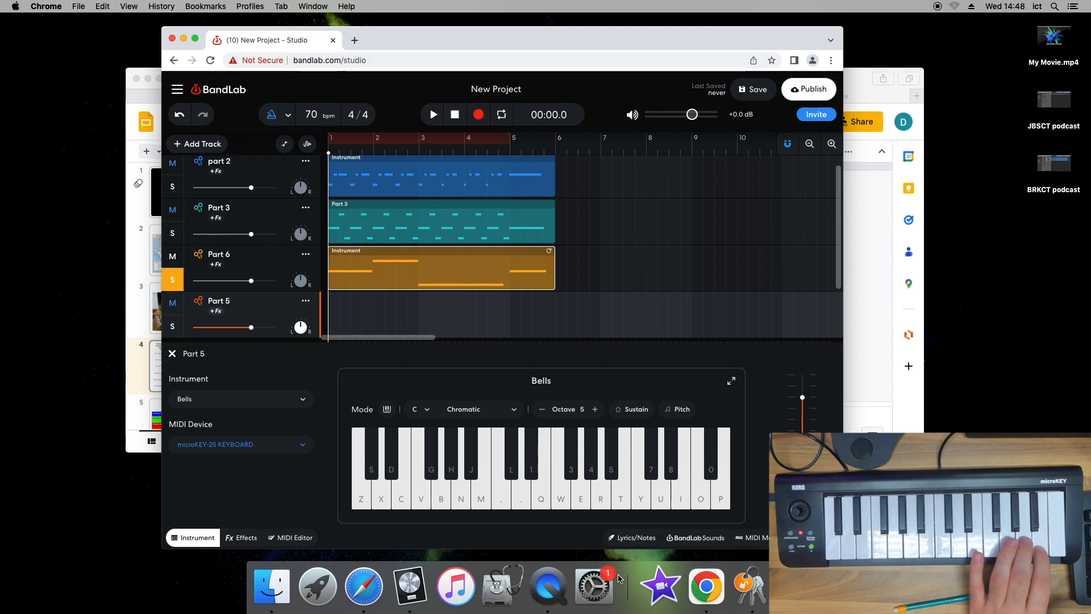
# Switch the solo from Part 6 to Part 5 and move the Part 5 region to start at bar 1
pyautogui.click(565, 588)
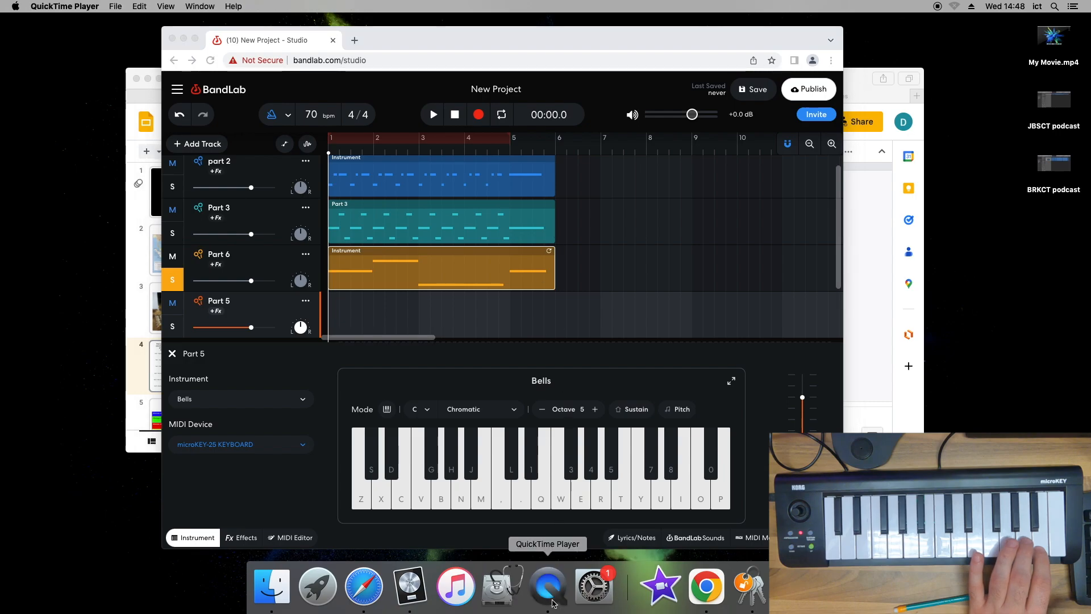
pyautogui.click(173, 283)
pyautogui.click(173, 283)
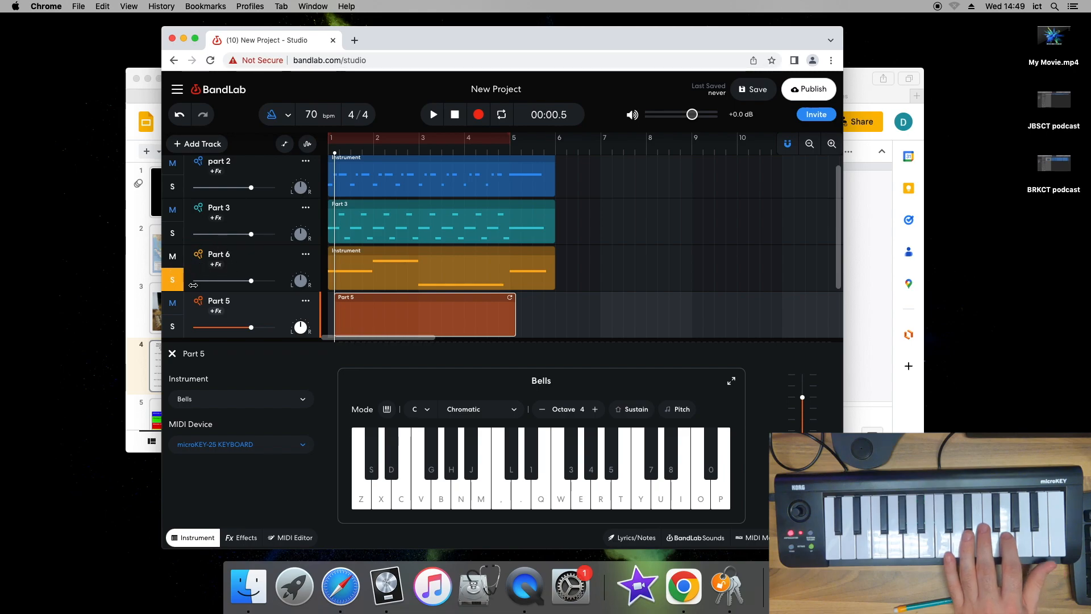
pyautogui.click(173, 282)
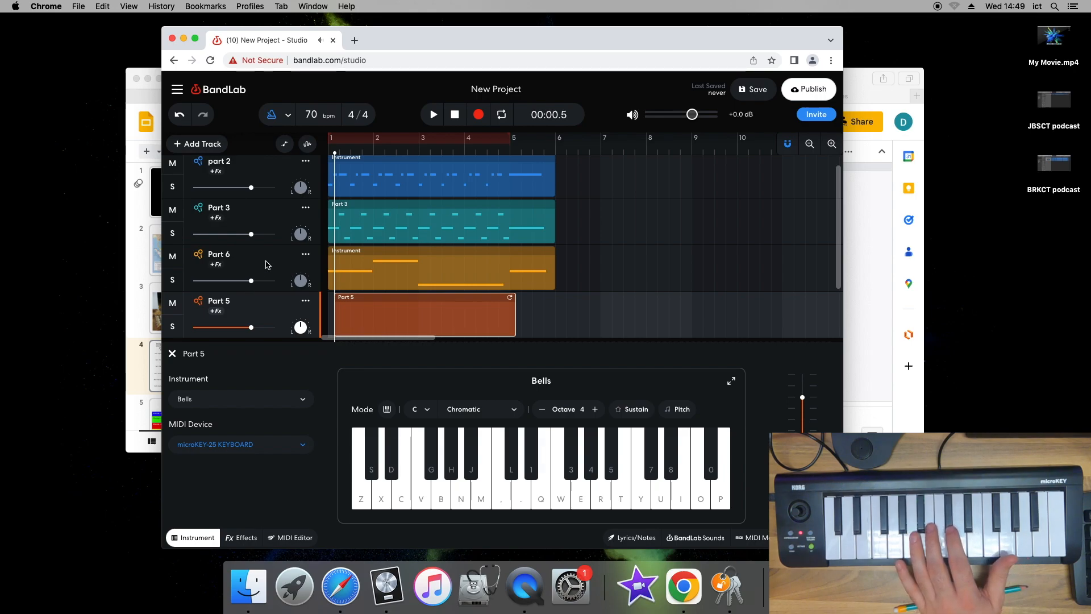
pyautogui.moveTo(377, 301); pyautogui.dragTo(364, 299)
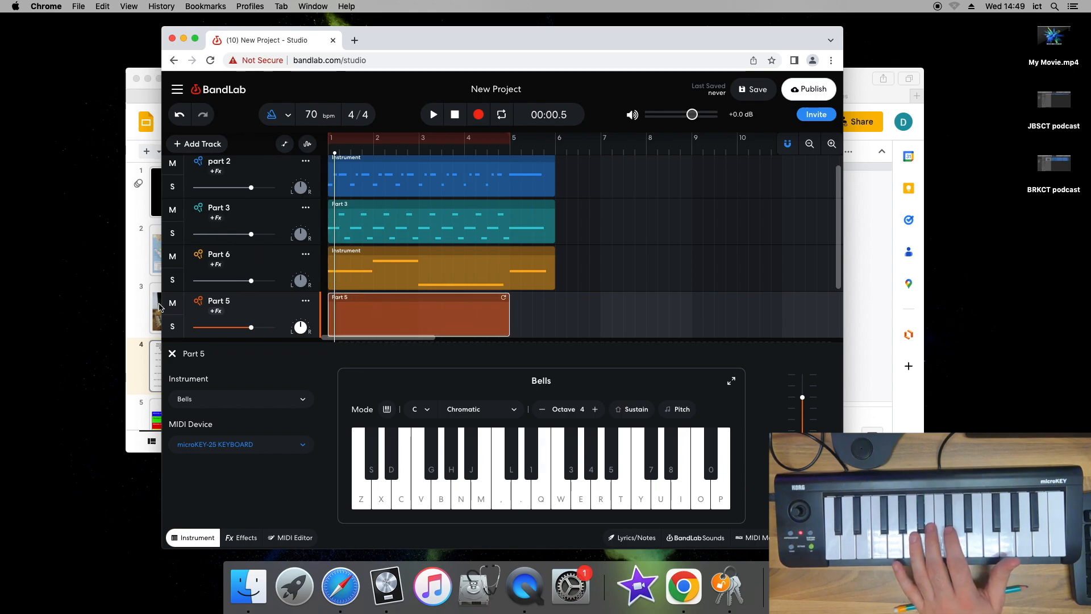
pyautogui.click(171, 327)
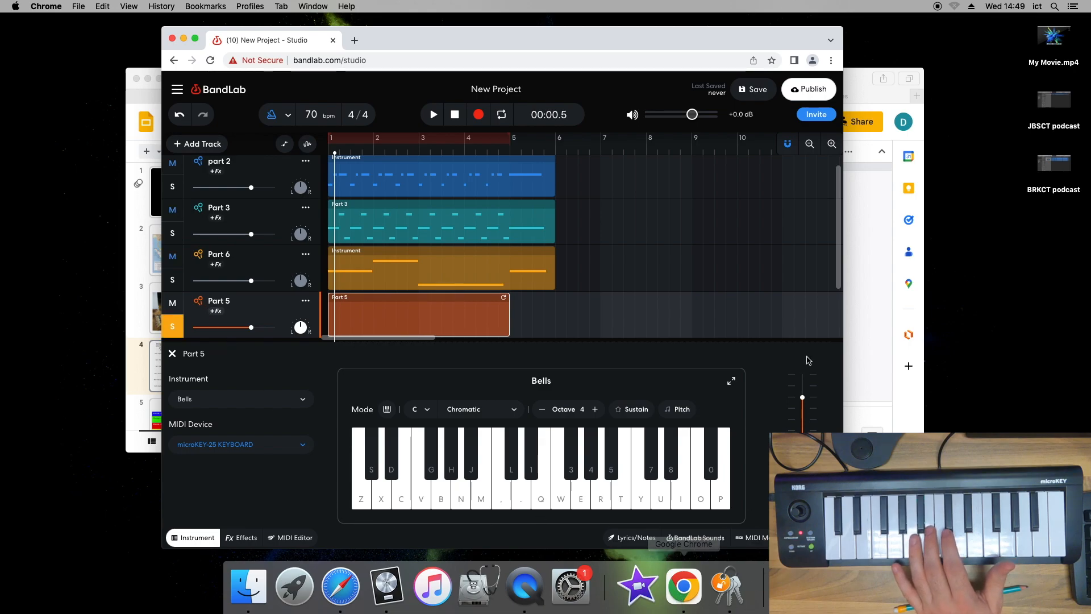
# Check the Part 5 line in the Gamelan score in Safari, return to BandLab and change Part 5's instrument to Marimba
pyautogui.click(873, 324)
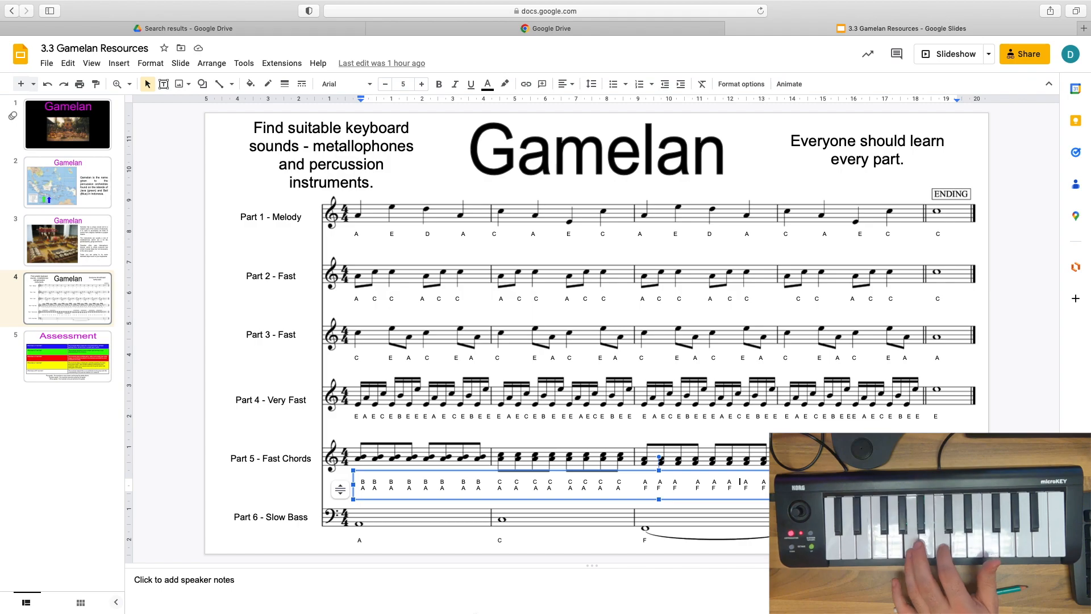
pyautogui.moveTo(478, 589)
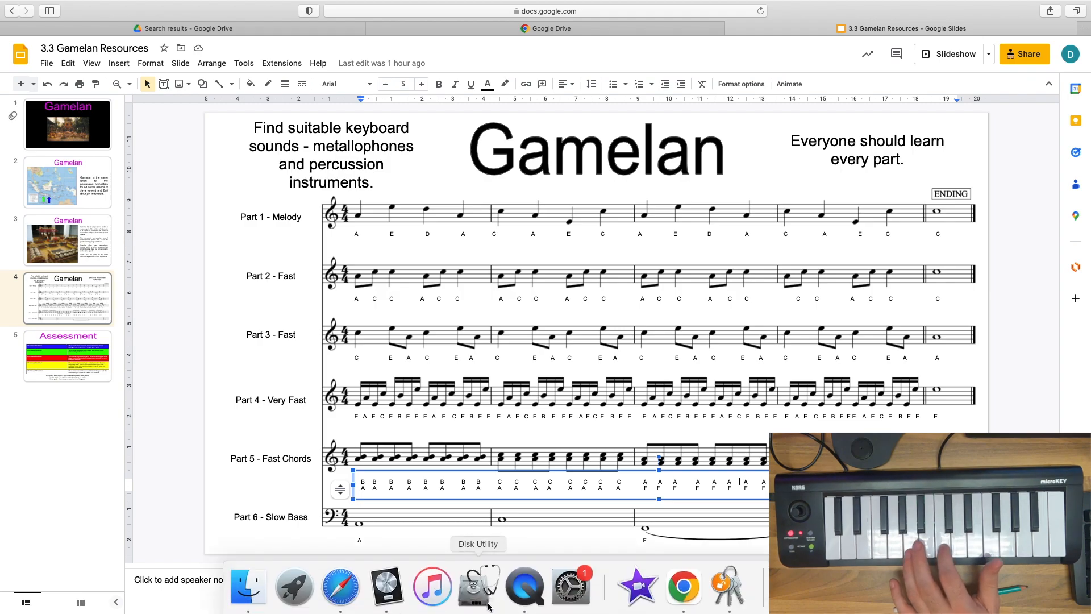
pyautogui.click(684, 587)
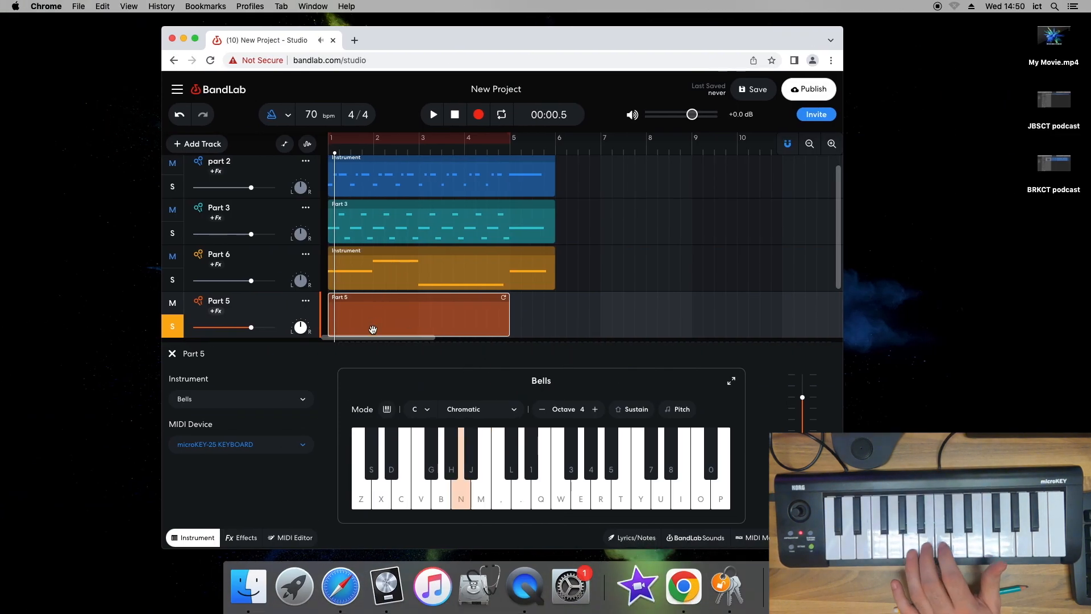
pyautogui.click(254, 400)
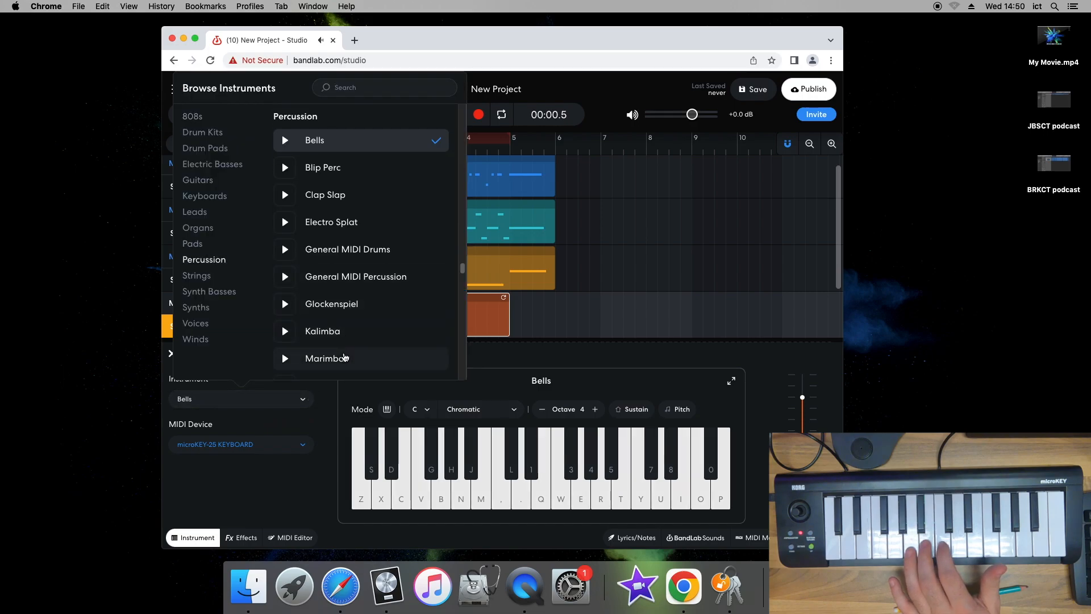
pyautogui.click(344, 358)
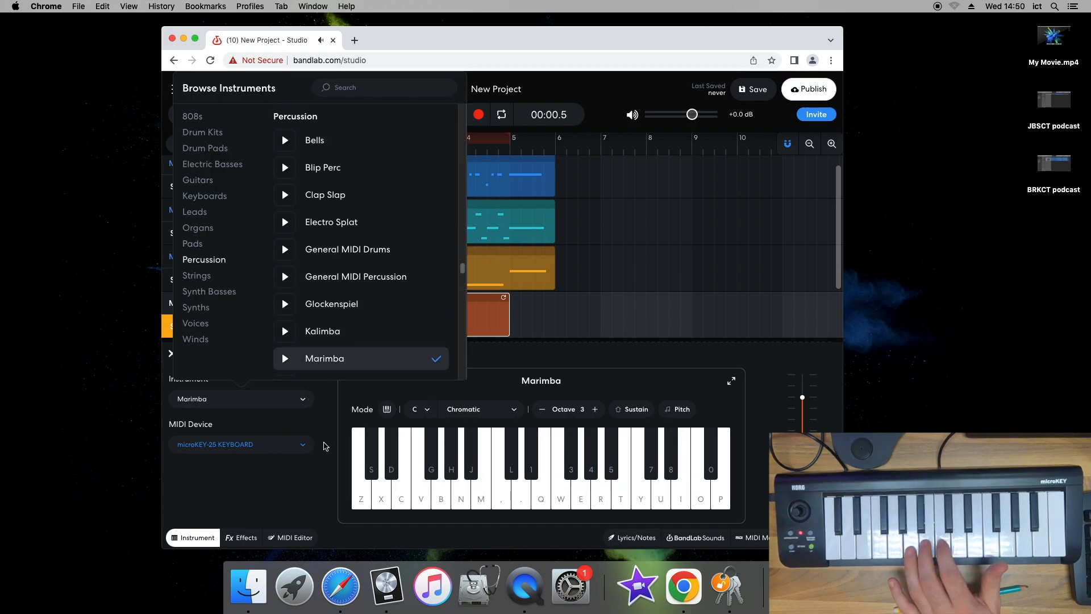
pyautogui.click(326, 409)
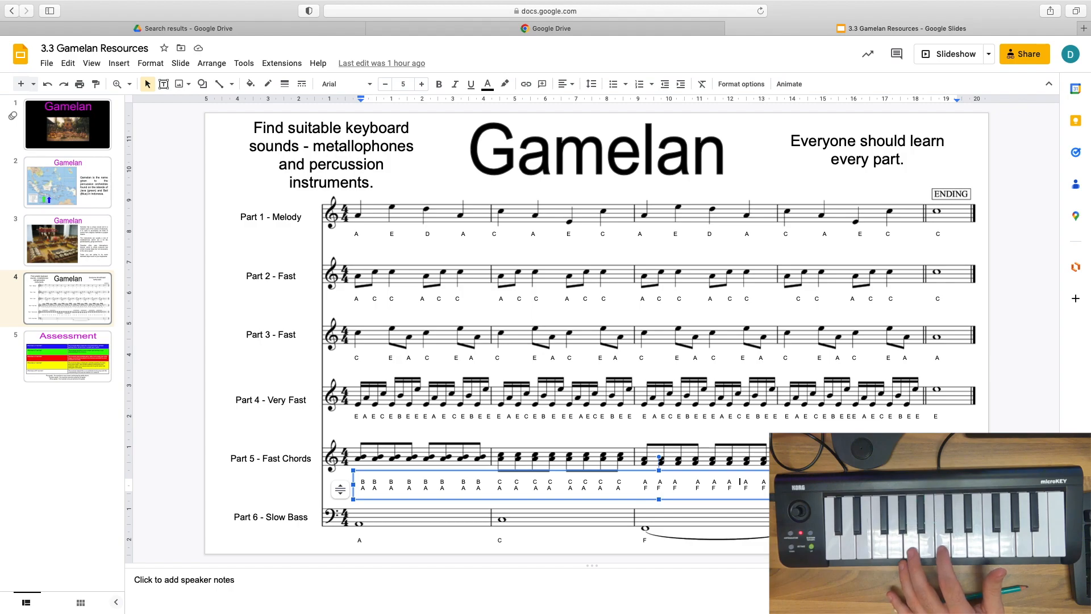
# Deselect the note-letter text box on the Gamelan slide, take Safari out of full screen and switch back to BandLab
pyautogui.click(135, 579)
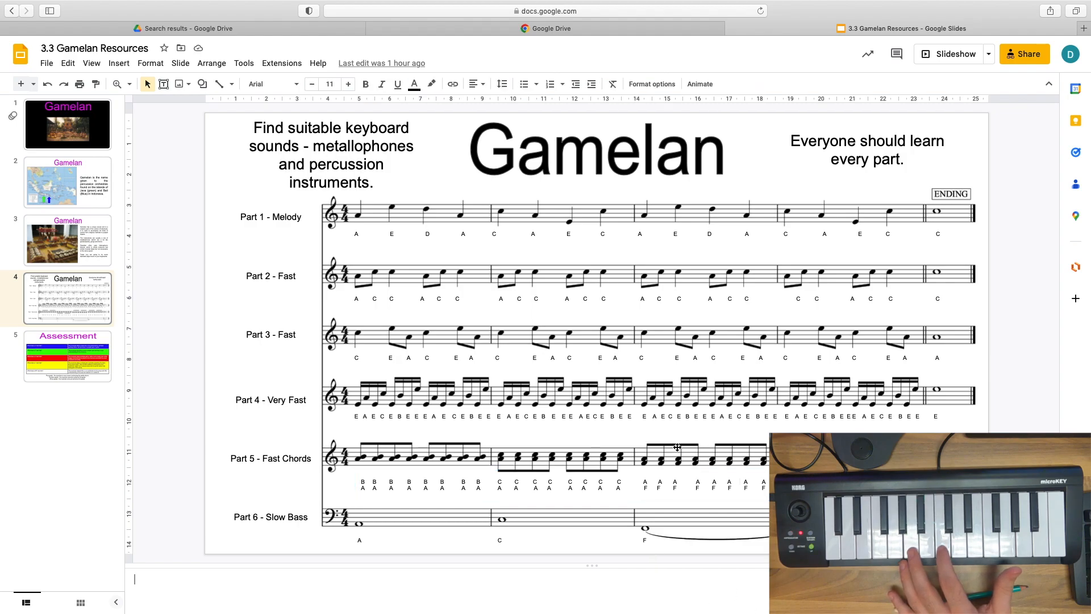
pyautogui.moveTo(112, 1)
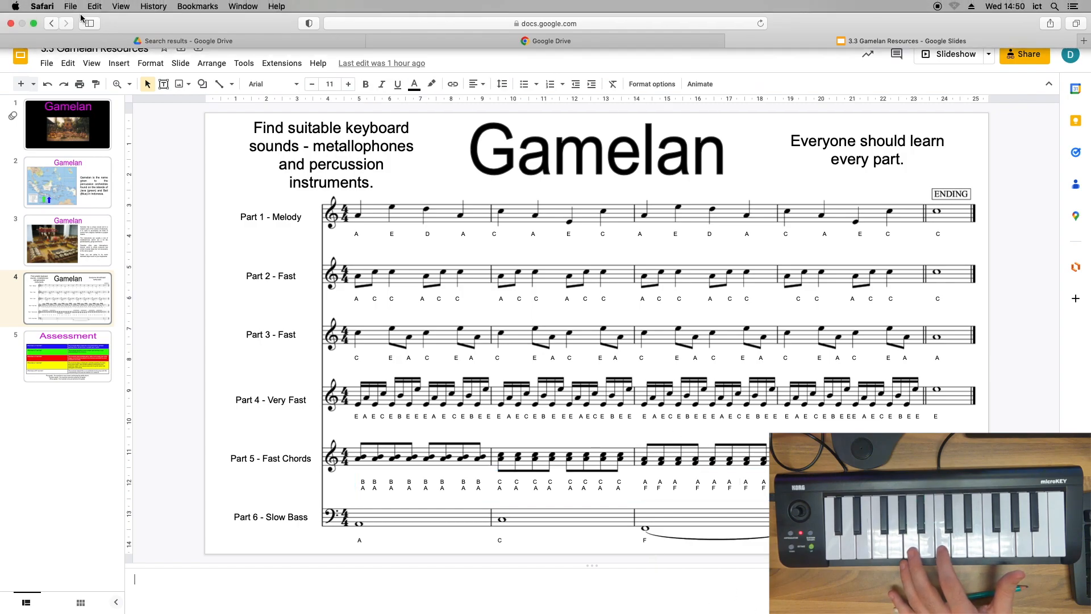
pyautogui.click(34, 26)
pyautogui.click(271, 496)
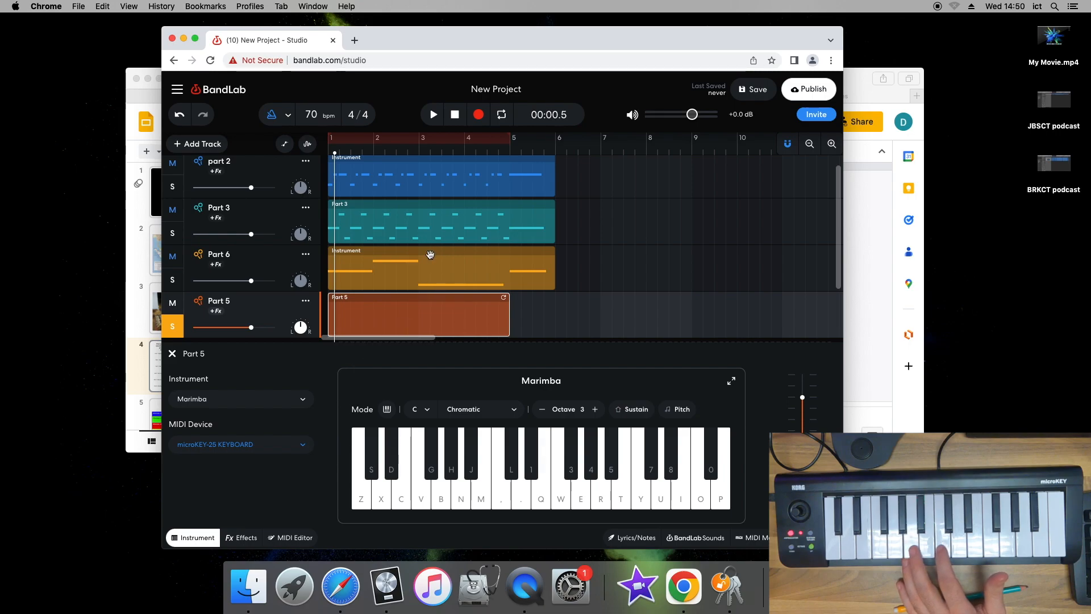
# Delete the empty Part 5 track and add a new virtual instrument track in its place
pyautogui.rightClick(246, 326)
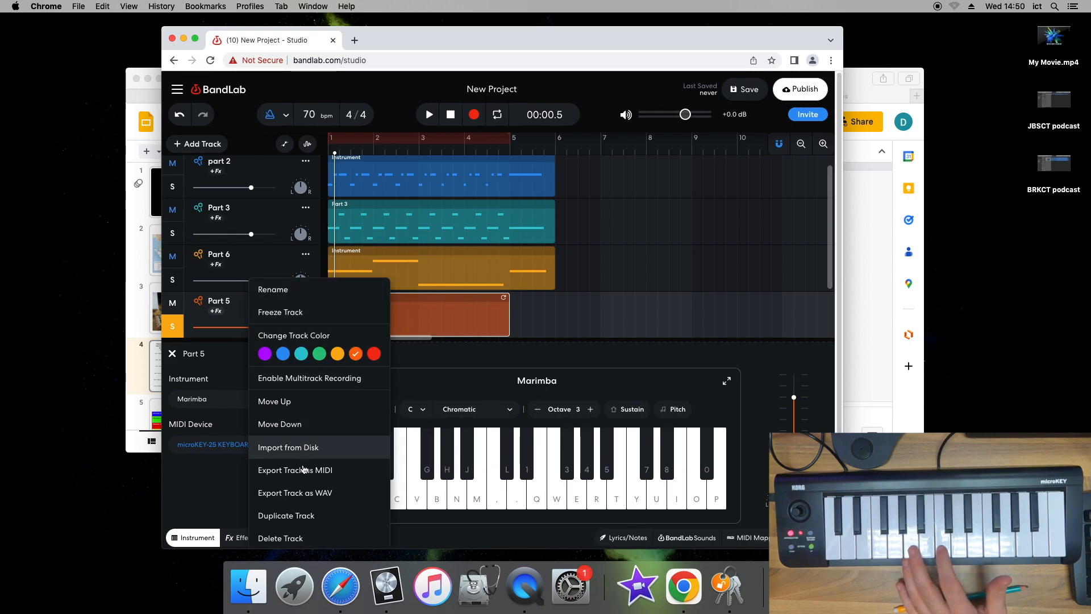
pyautogui.click(301, 539)
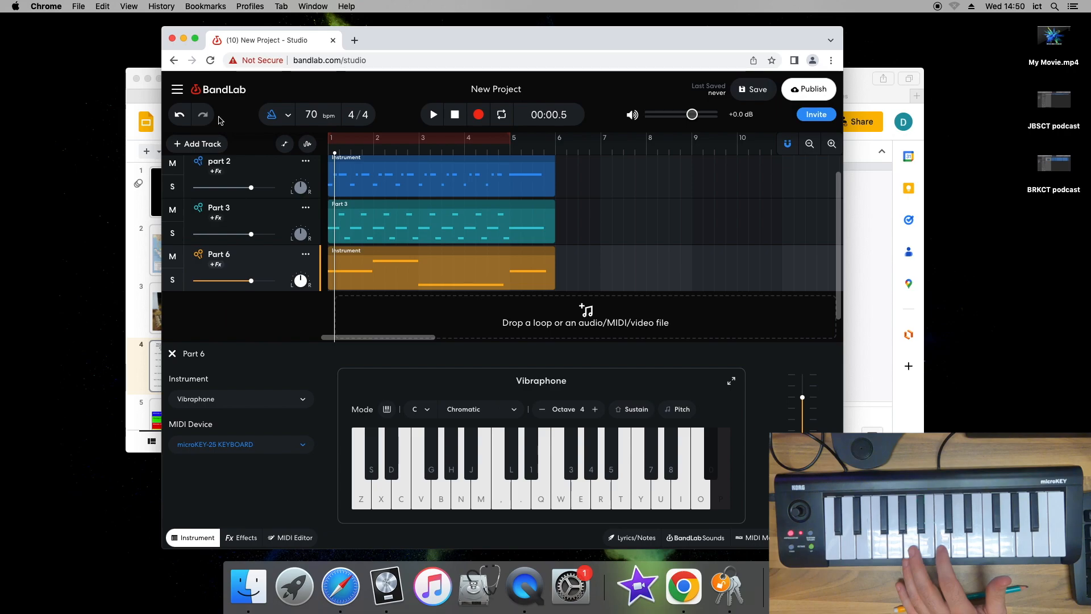
pyautogui.click(212, 141)
pyautogui.click(227, 174)
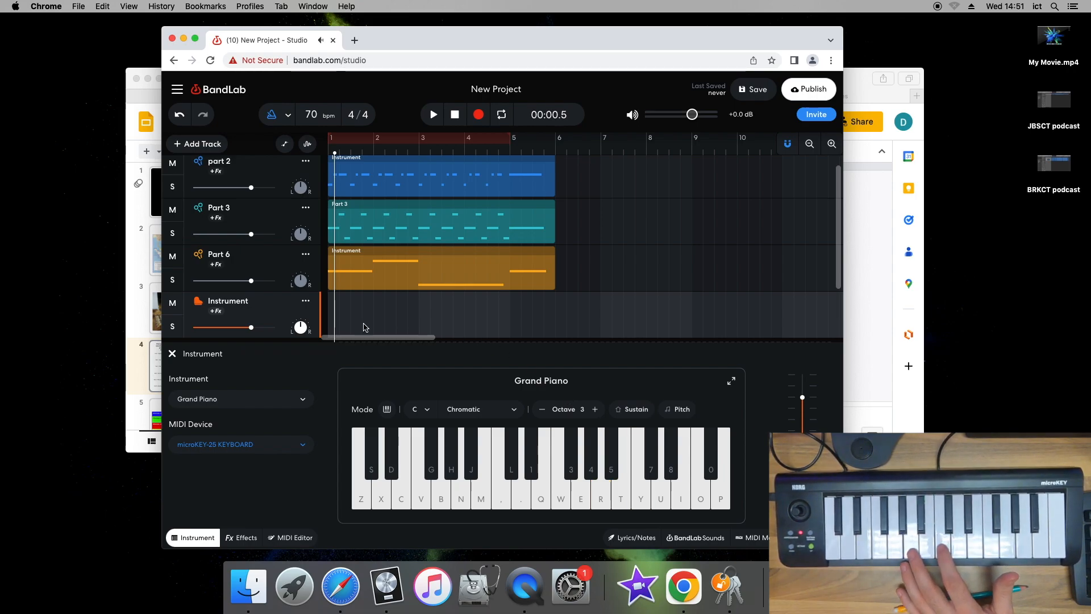
# Set the new track's instrument to Bells from the Percussion category
pyautogui.click(270, 399)
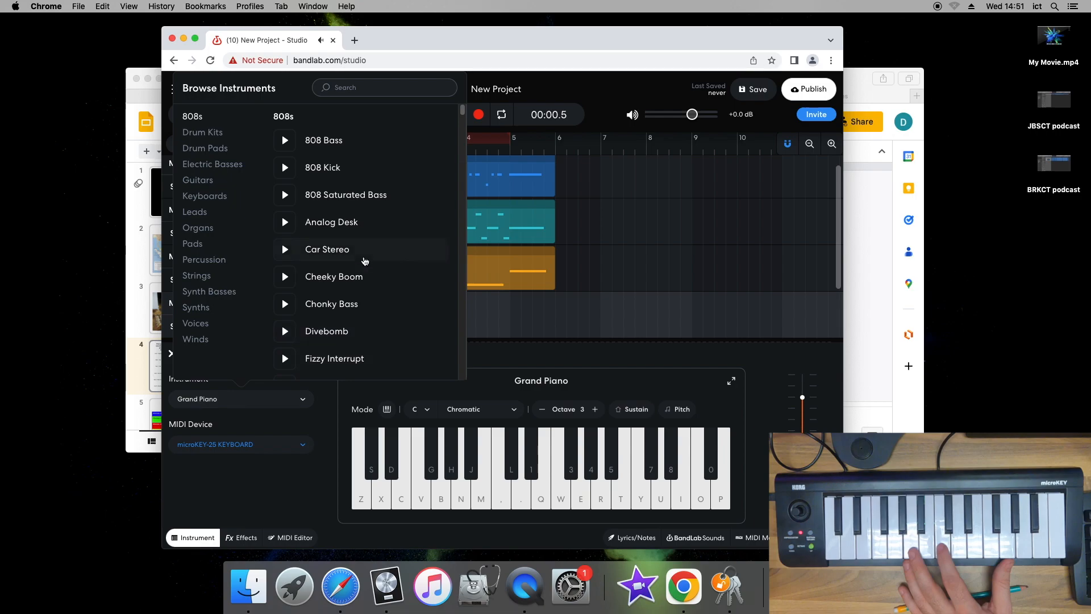
pyautogui.click(227, 264)
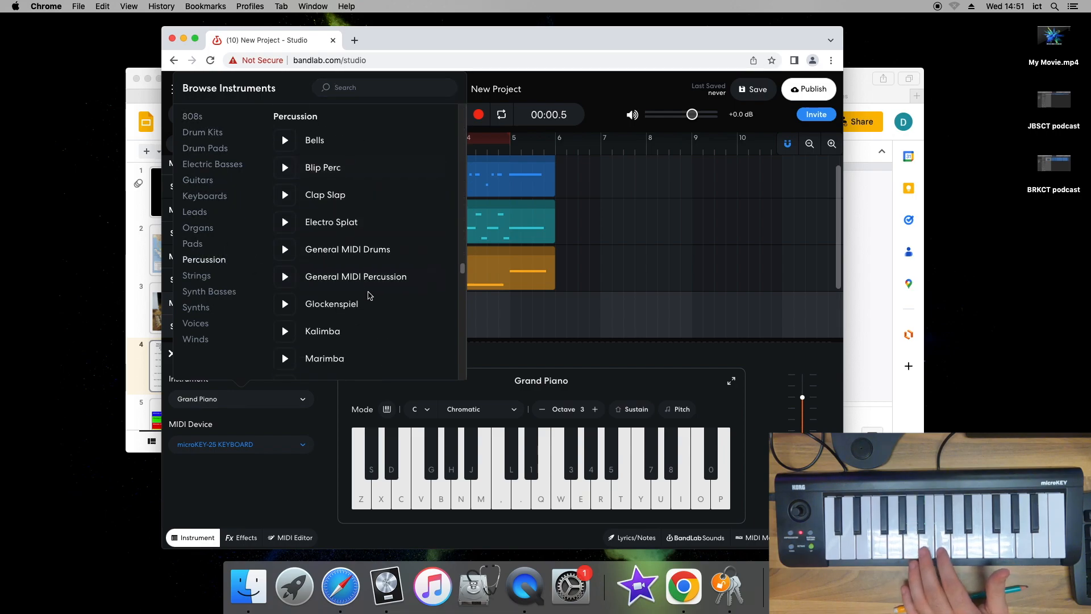
pyautogui.scroll(-3, 369, 335)
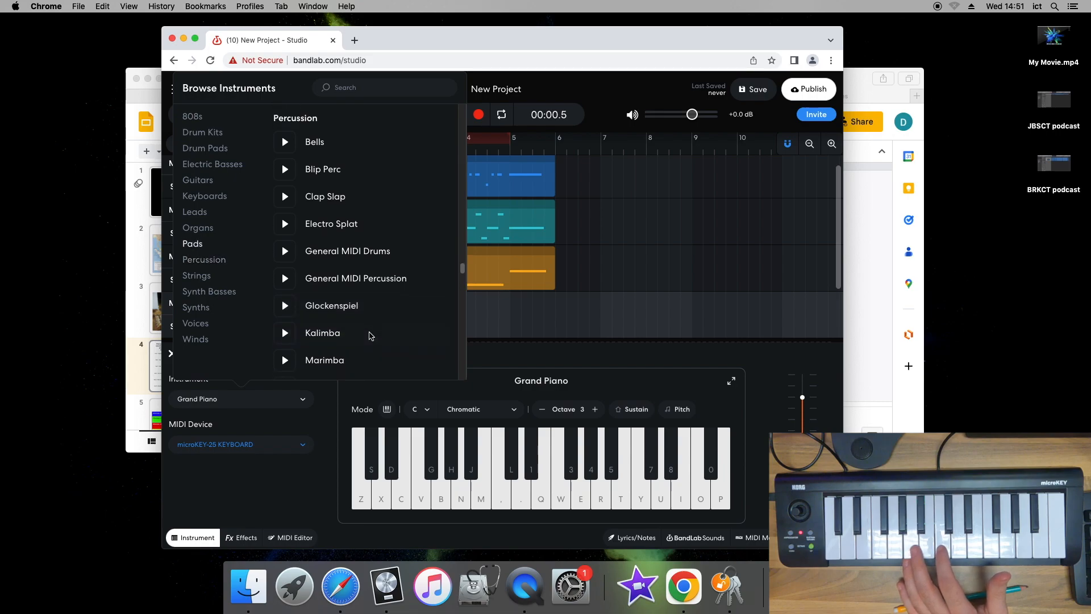
pyautogui.scroll(1, 363, 321)
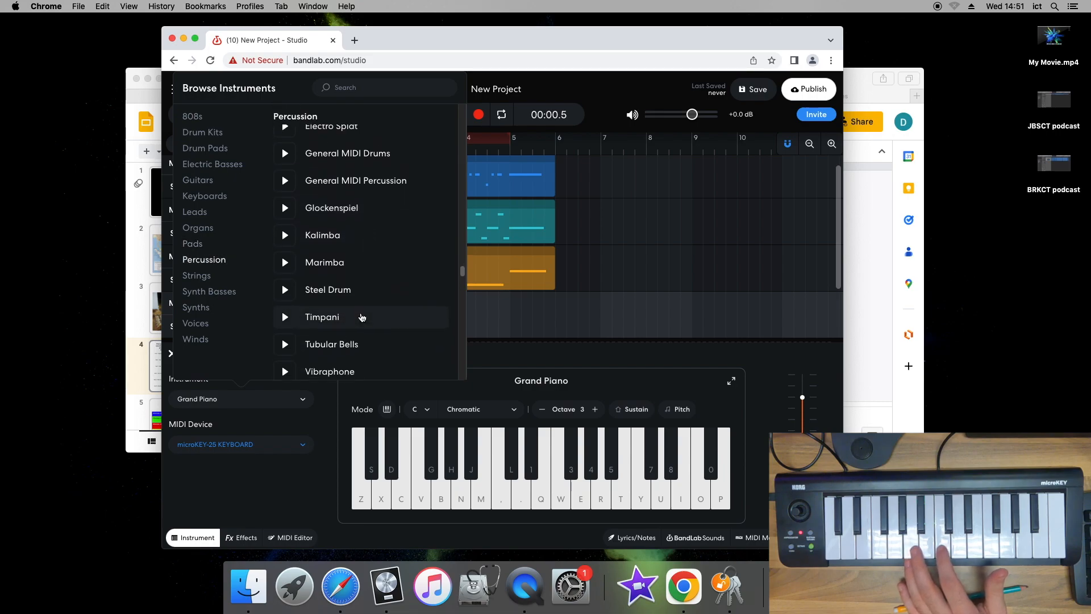
pyautogui.scroll(-3, 362, 313)
pyautogui.scroll(6, 363, 319)
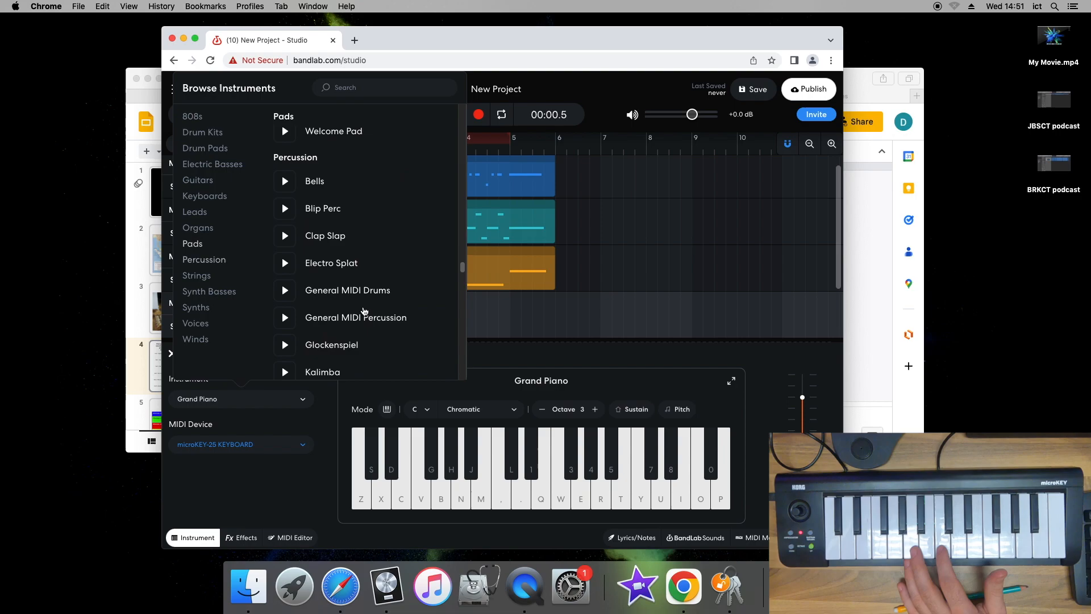
pyautogui.click(341, 183)
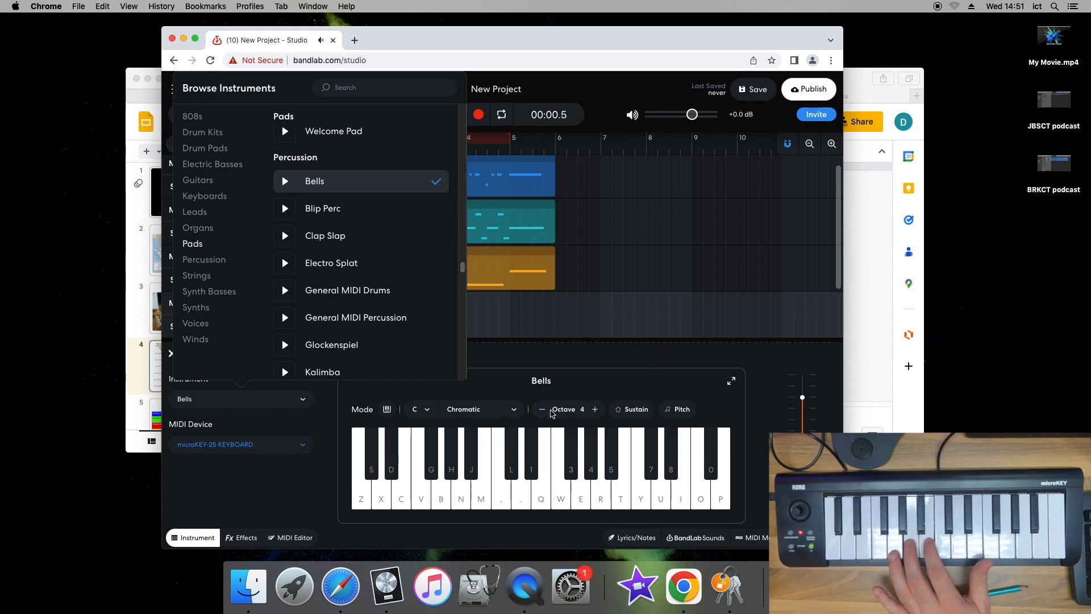
# Check the Part 5 line of the score in Safari, return to BandLab and record it from the start on the soloed Bells track
pyautogui.click(885, 284)
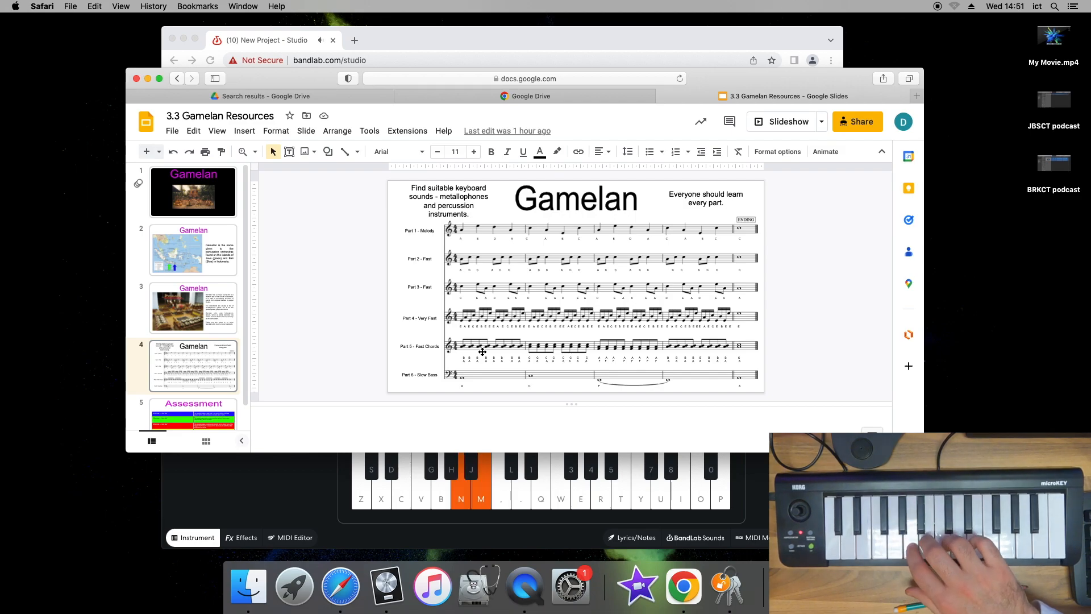
pyautogui.click(380, 484)
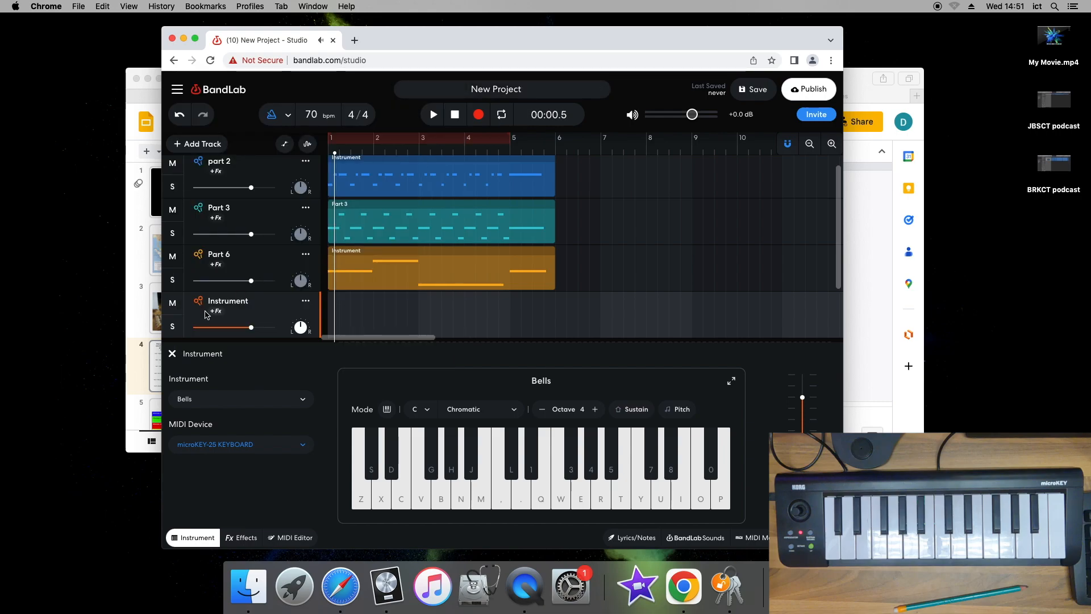
pyautogui.click(172, 326)
pyautogui.click(455, 116)
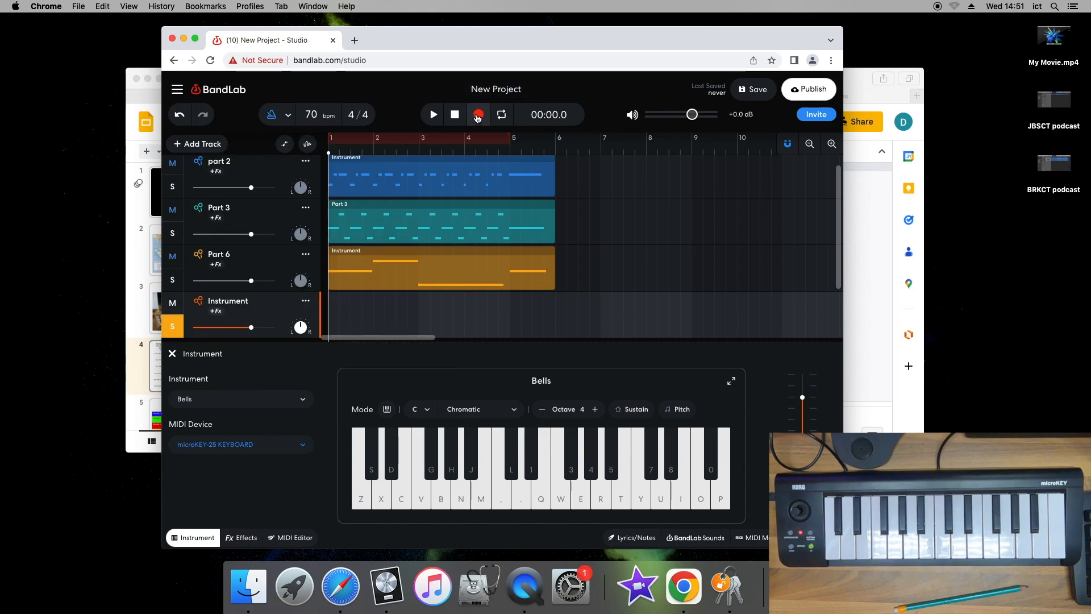
pyautogui.click(477, 116)
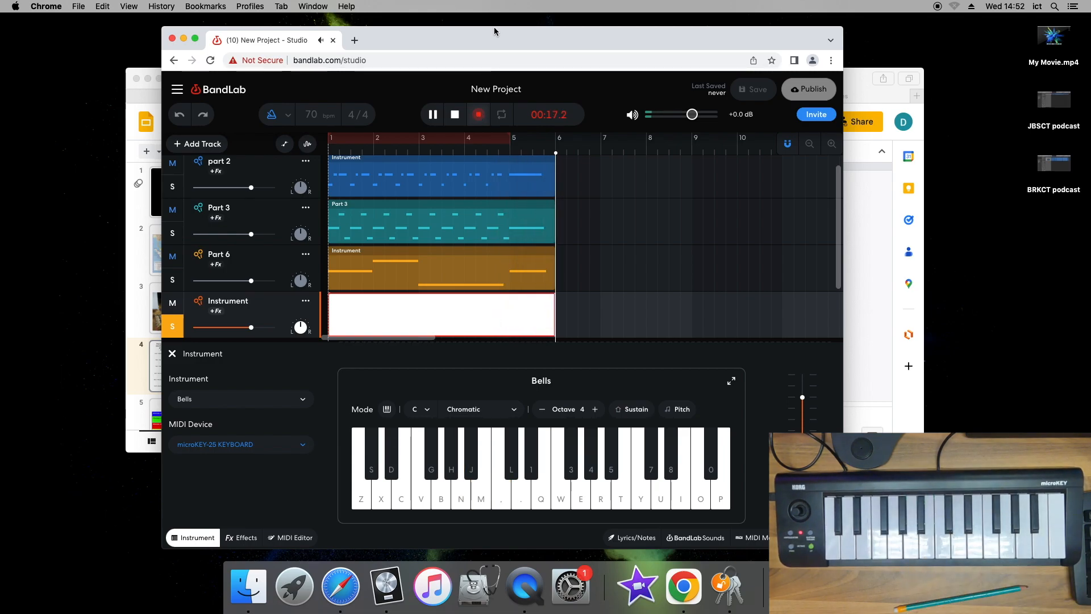
pyautogui.click(455, 114)
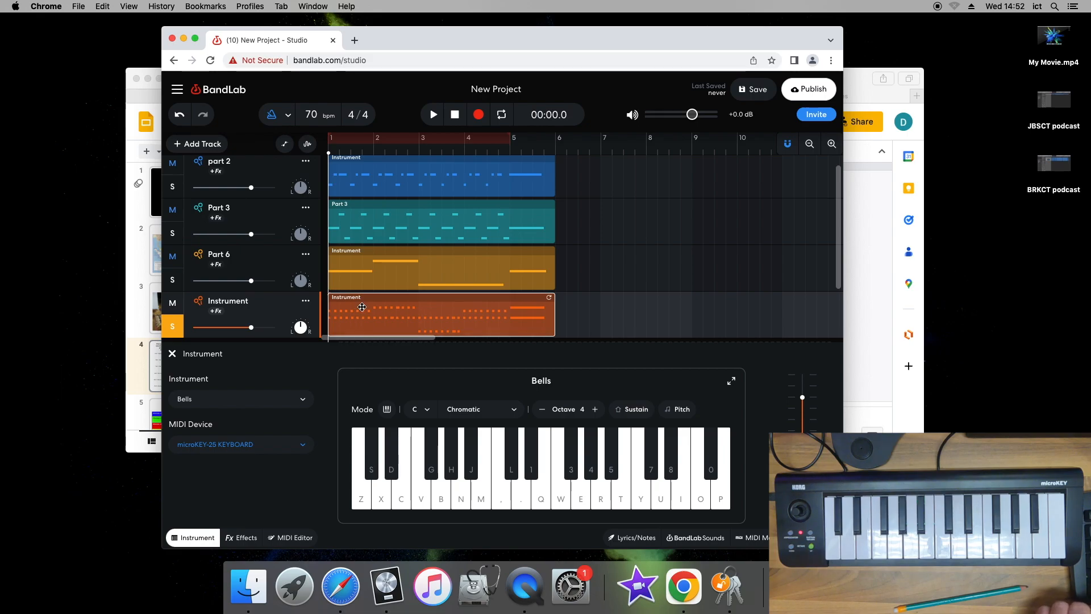
# Open the new recording in the MIDI editor and quantize all of its notes to 1/16
pyautogui.click(291, 537)
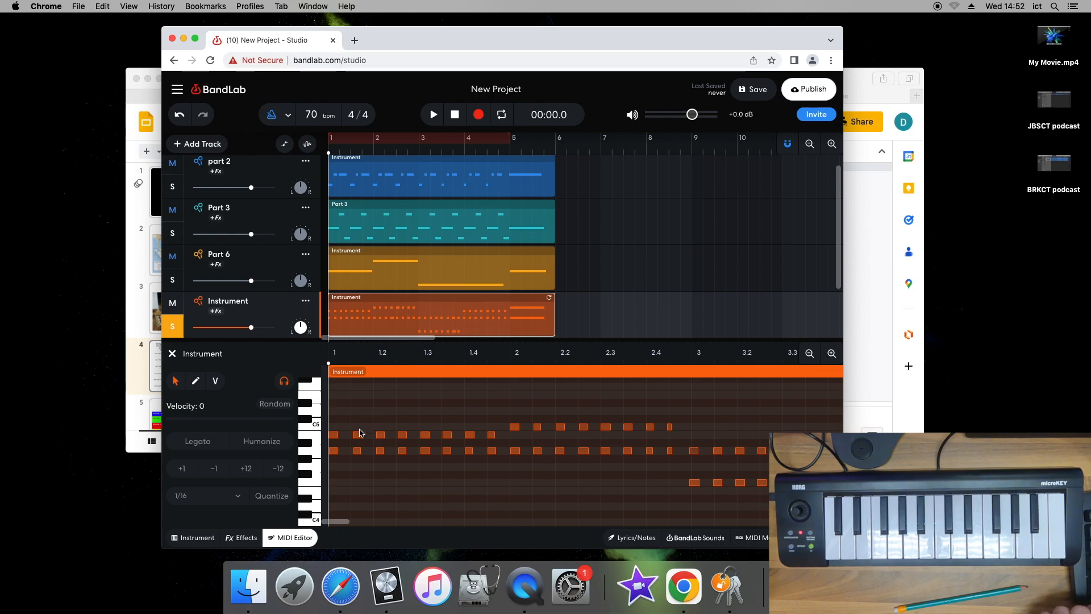
pyautogui.click(335, 436)
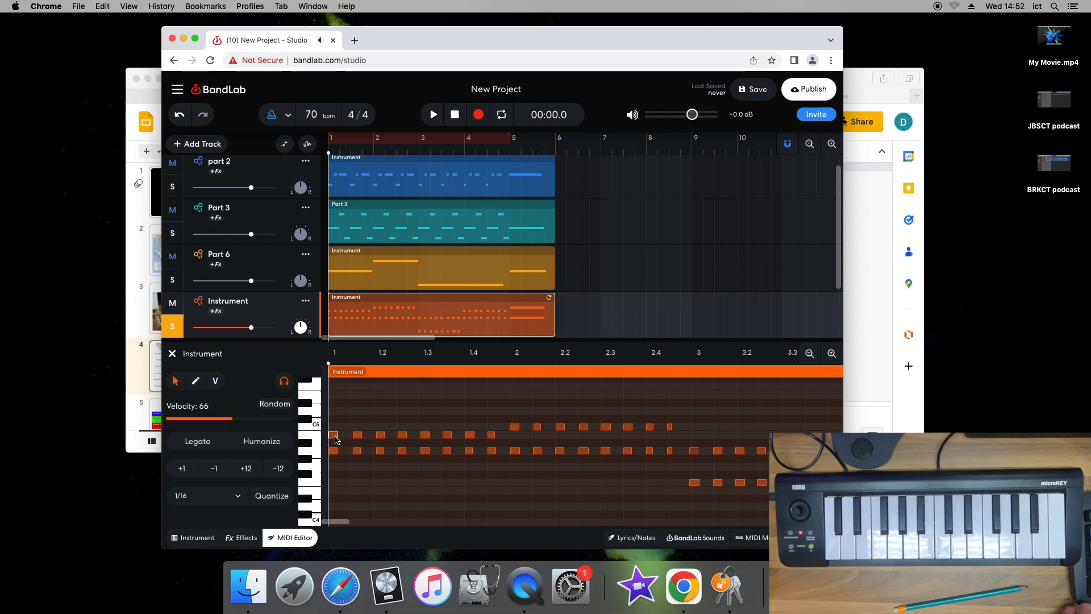
pyautogui.press('super+a')
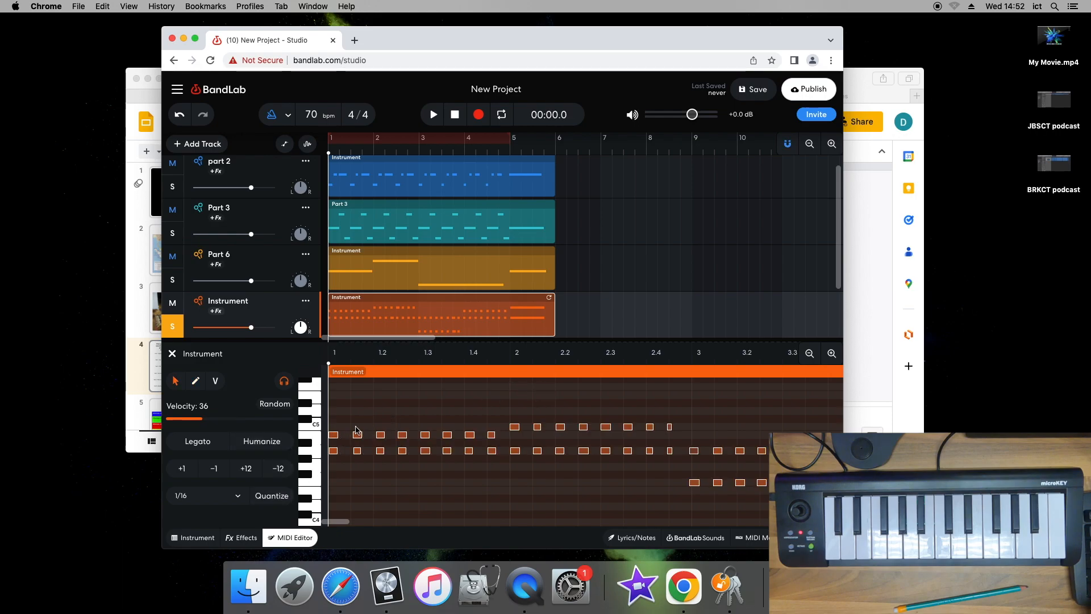
pyautogui.click(272, 496)
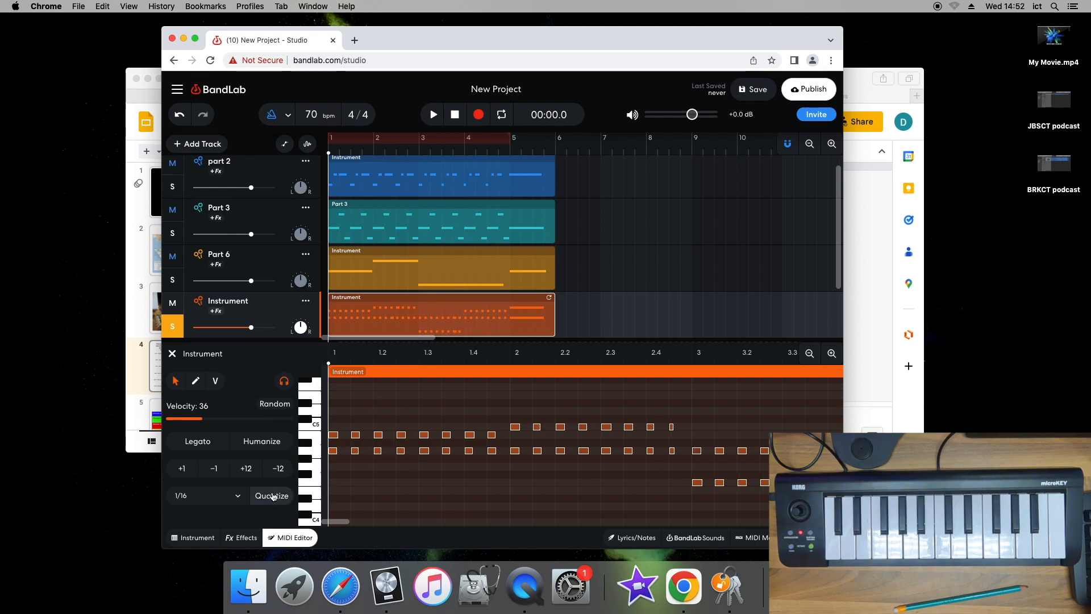
pyautogui.click(273, 497)
pyautogui.click(273, 496)
pyautogui.click(525, 472)
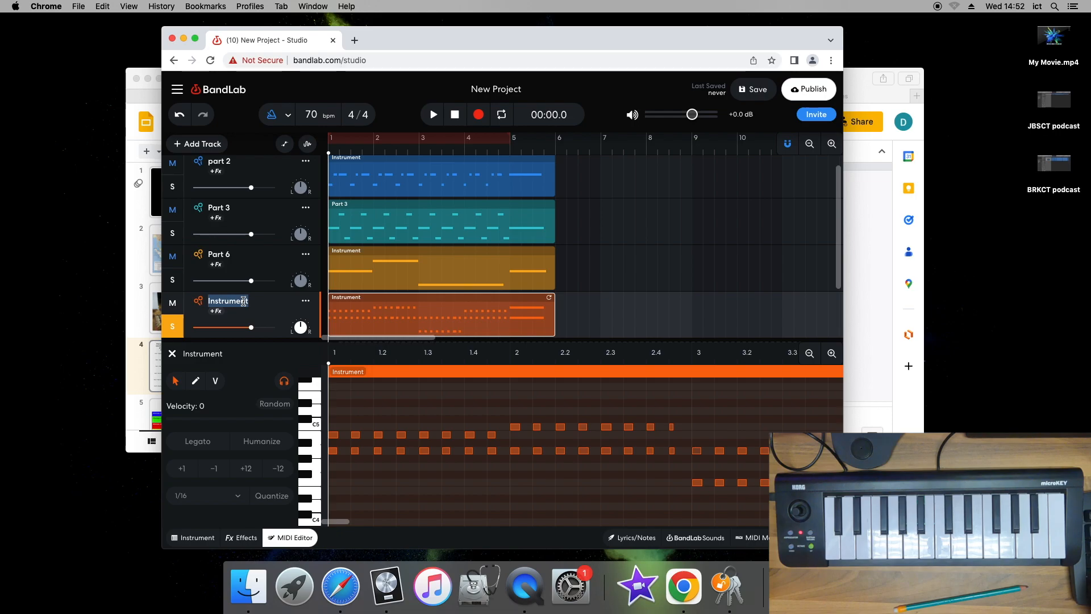
# Rename the Bells track "Part 5", move it above Part 6 and turn off its solo
pyautogui.write('Part')
pyautogui.press('Return')
pyautogui.write('5')
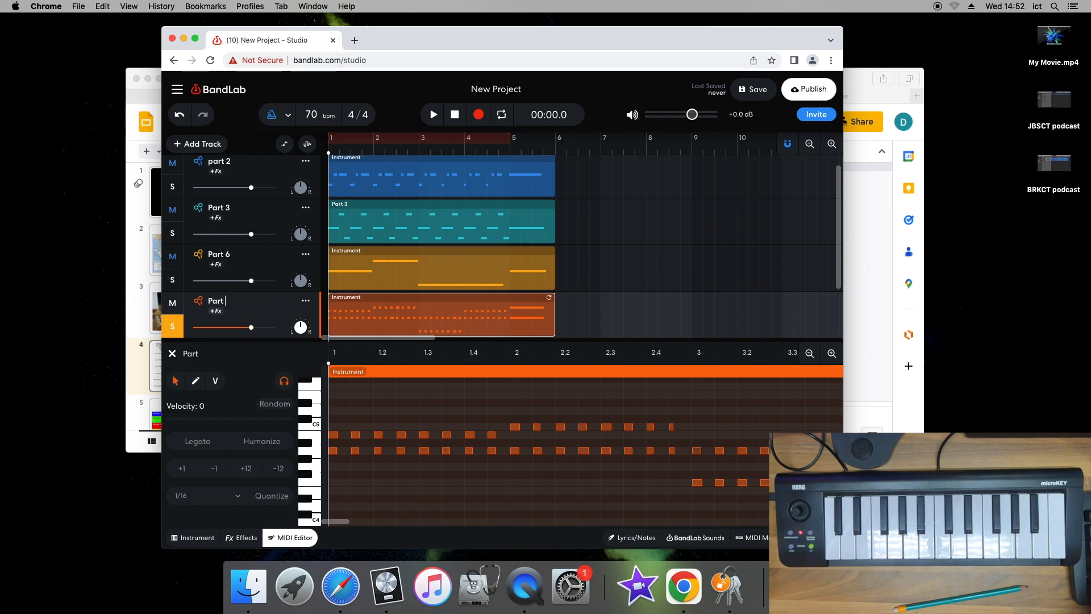
pyautogui.moveTo(264, 307)
pyautogui.mouseDown()
pyautogui.moveTo(262, 272)
pyautogui.moveTo(257, 296)
pyautogui.mouseUp()
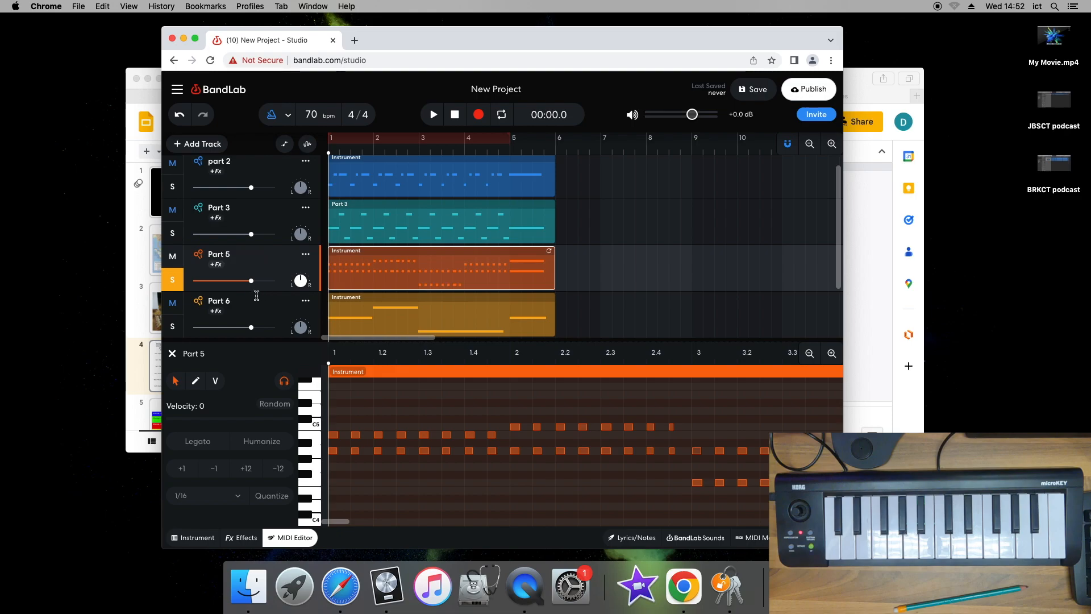
pyautogui.click(174, 280)
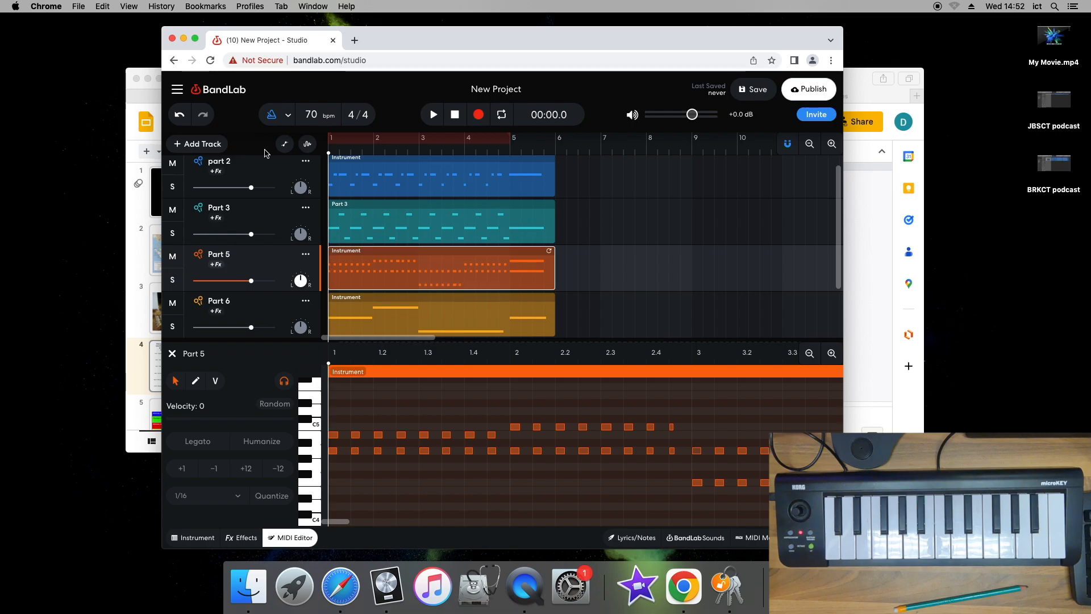
# Add another virtual instrument track and name it "Part 4"
pyautogui.click(224, 148)
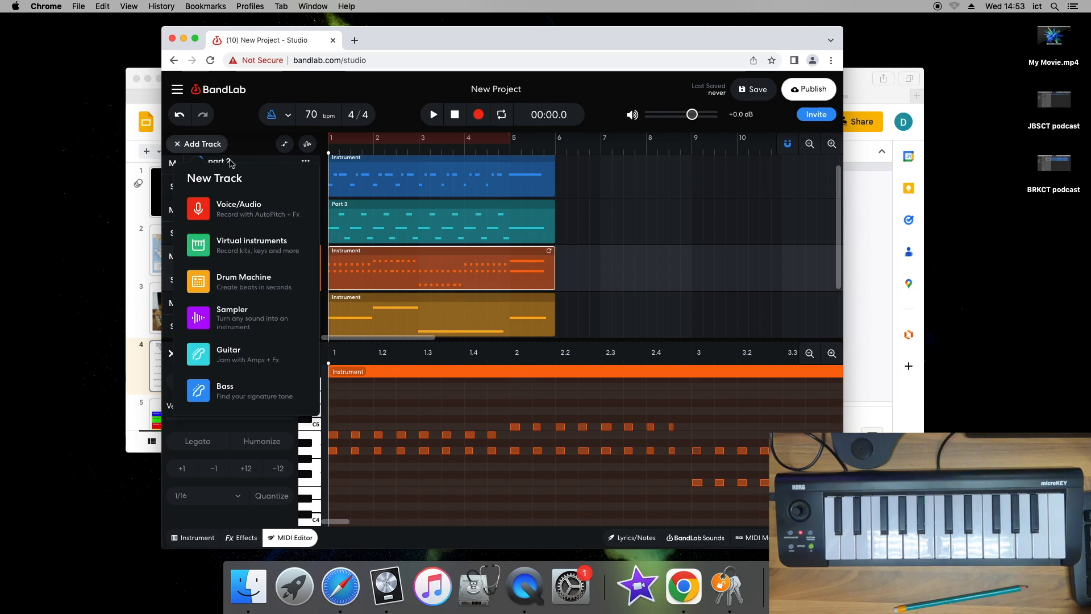
pyautogui.click(270, 241)
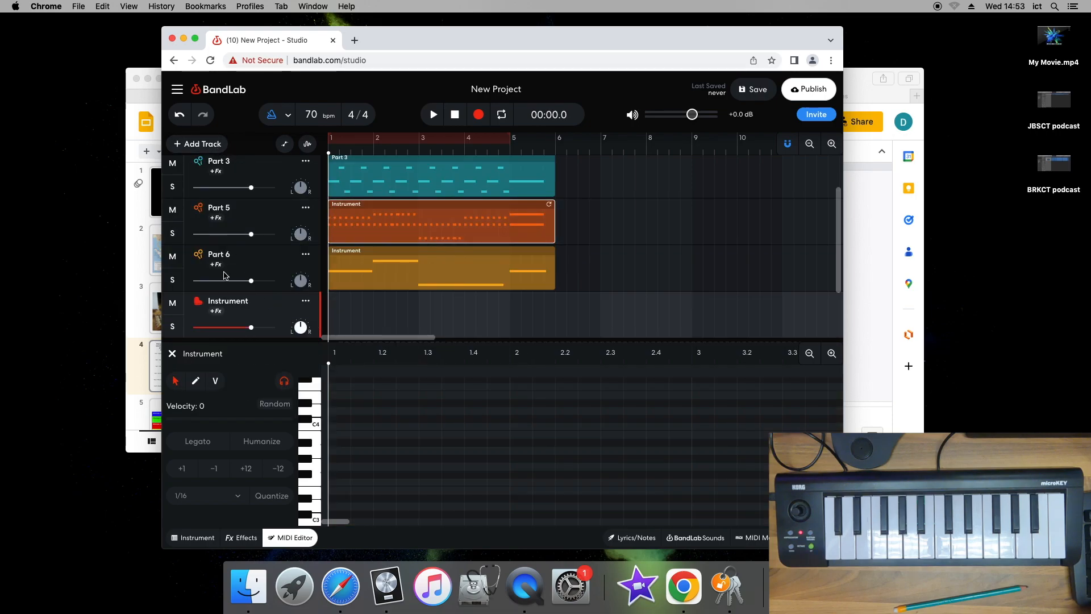
pyautogui.doubleClick(235, 303)
pyautogui.write('PArt 4')
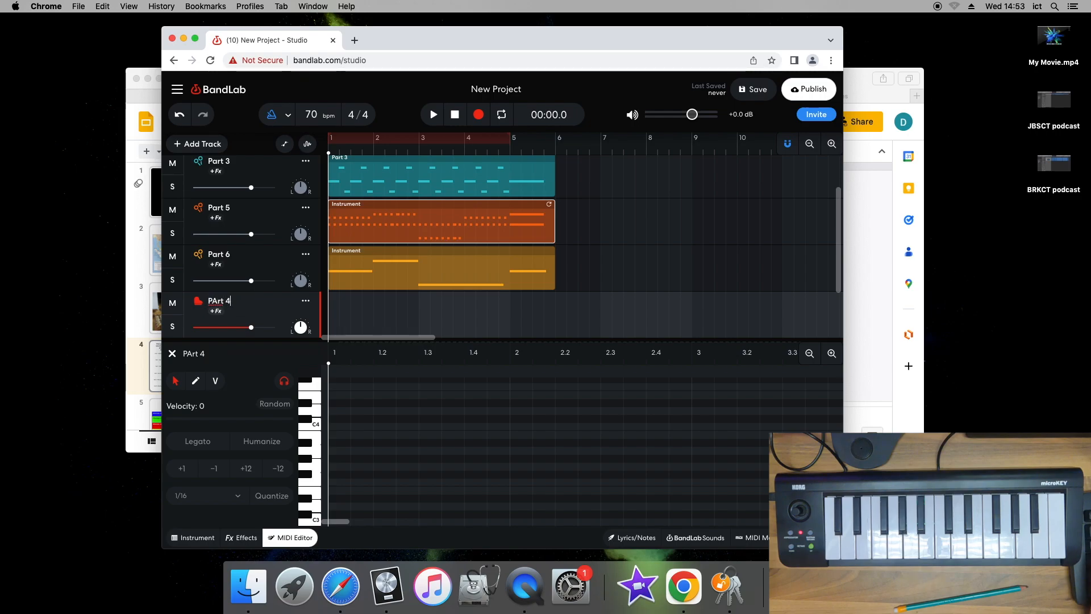
pyautogui.press('BackSpace')
pyautogui.press('BackSpace')
pyautogui.press('BackSpace')
pyautogui.press('BackSpace')
pyautogui.press('BackSpace')
pyautogui.write('art 4')
# Move the Part 4 track between Part 3 and Part 5 and solo it
pyautogui.moveTo(253, 304); pyautogui.dragTo(255, 208)
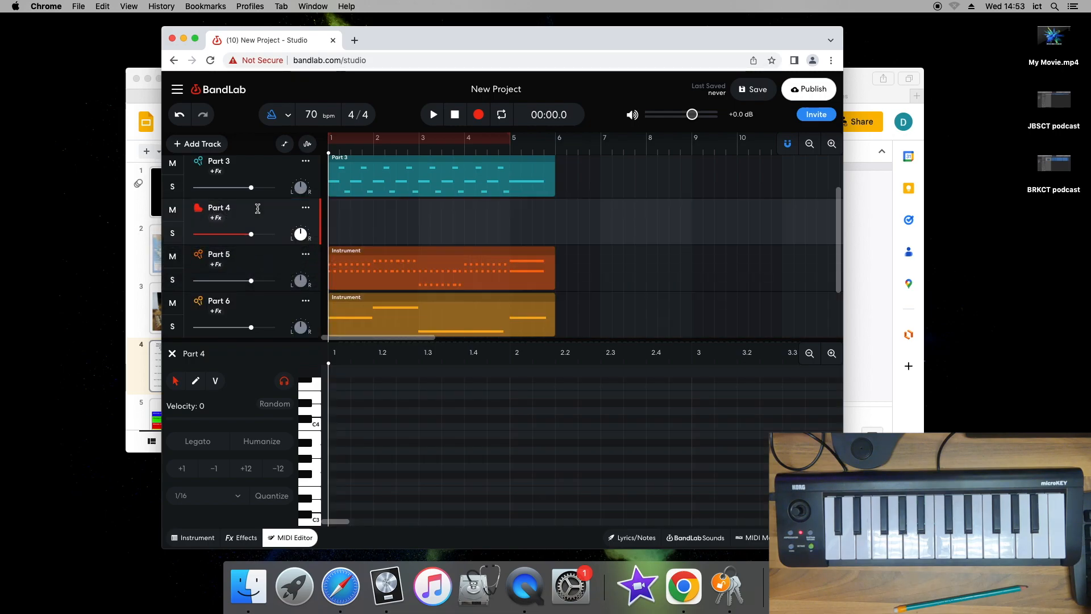
pyautogui.scroll(2, 269, 246)
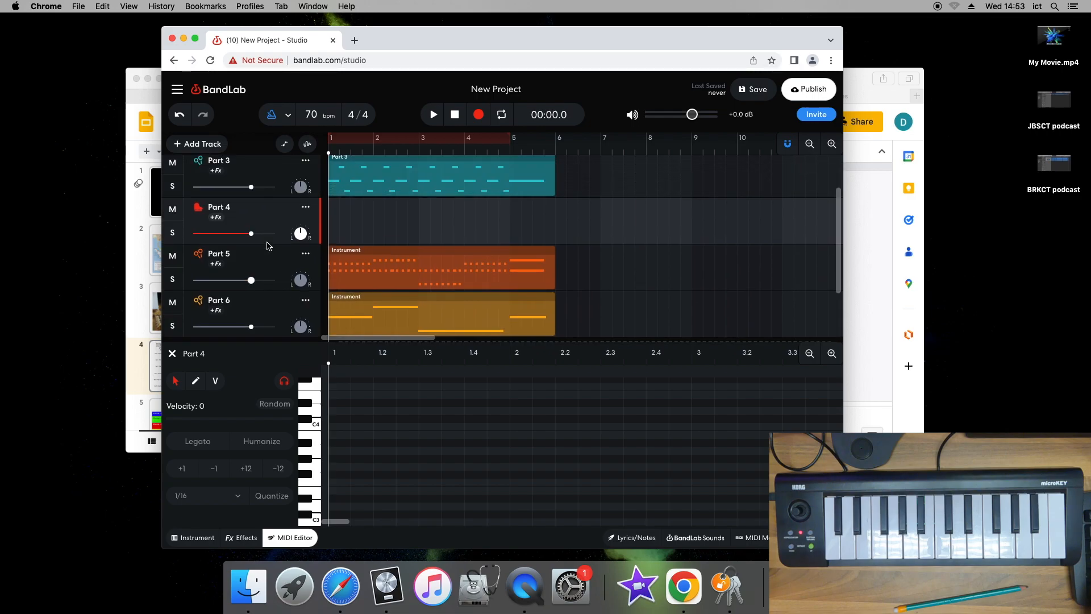
pyautogui.click(174, 241)
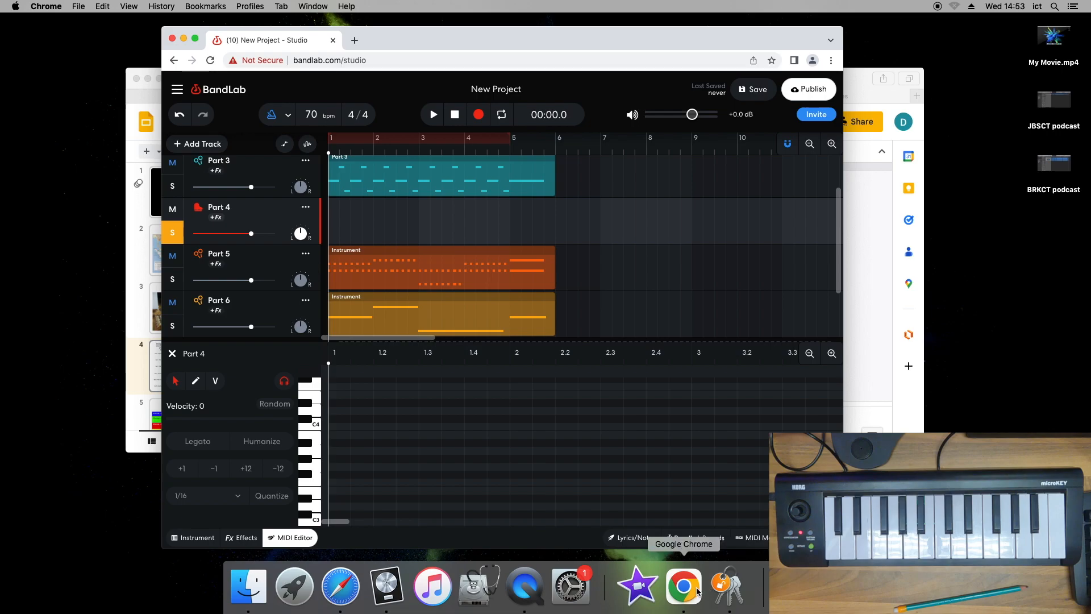
# Examine the Part 4 line of the Gamelan score in full-screen Safari, restore the window and return to BandLab
pyautogui.click(868, 307)
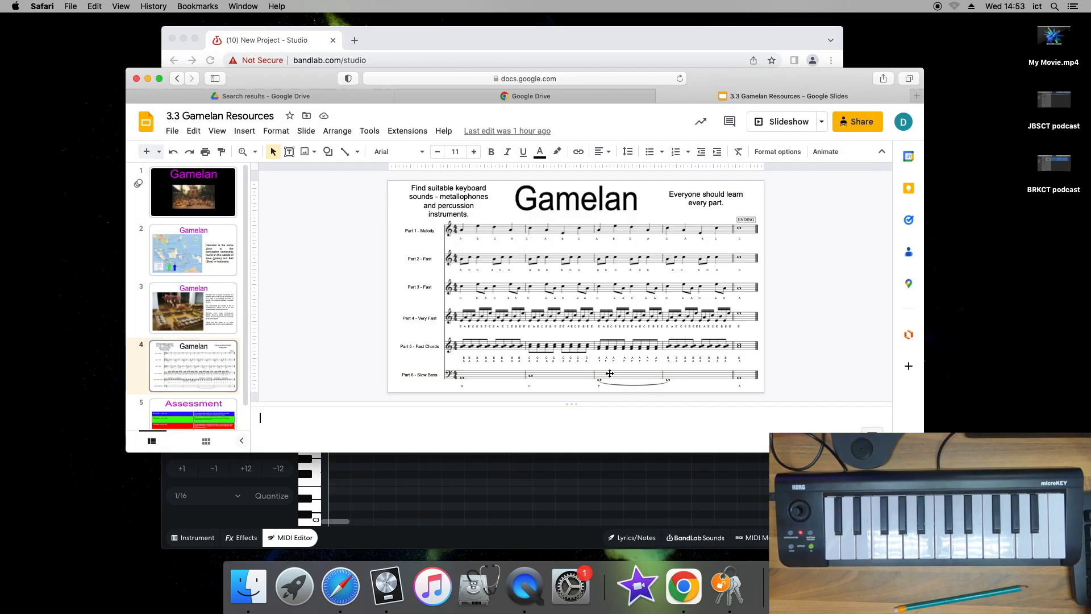
pyautogui.click(159, 78)
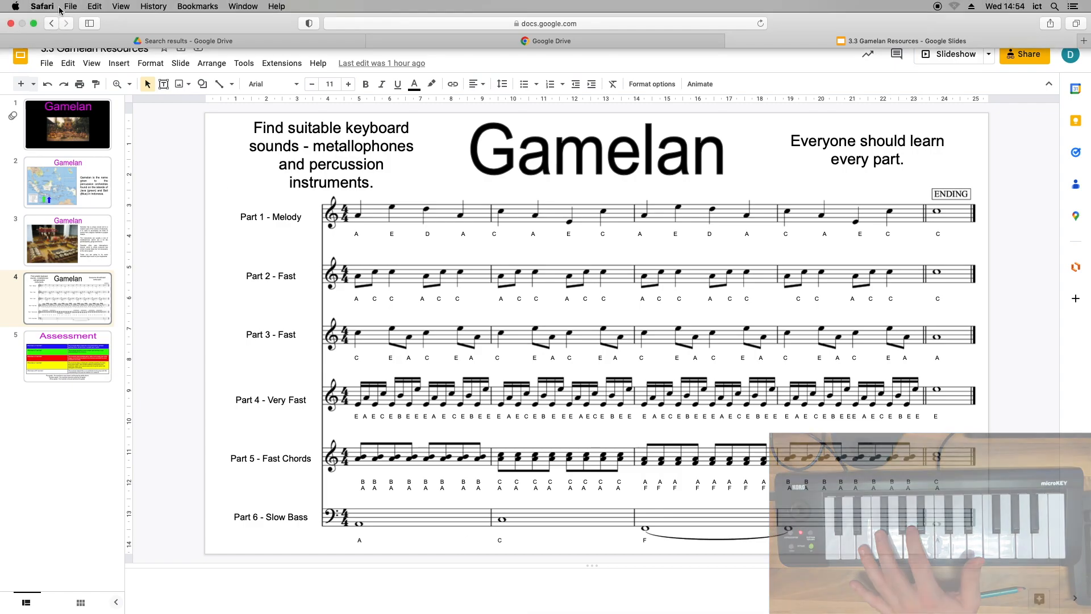
pyautogui.click(33, 23)
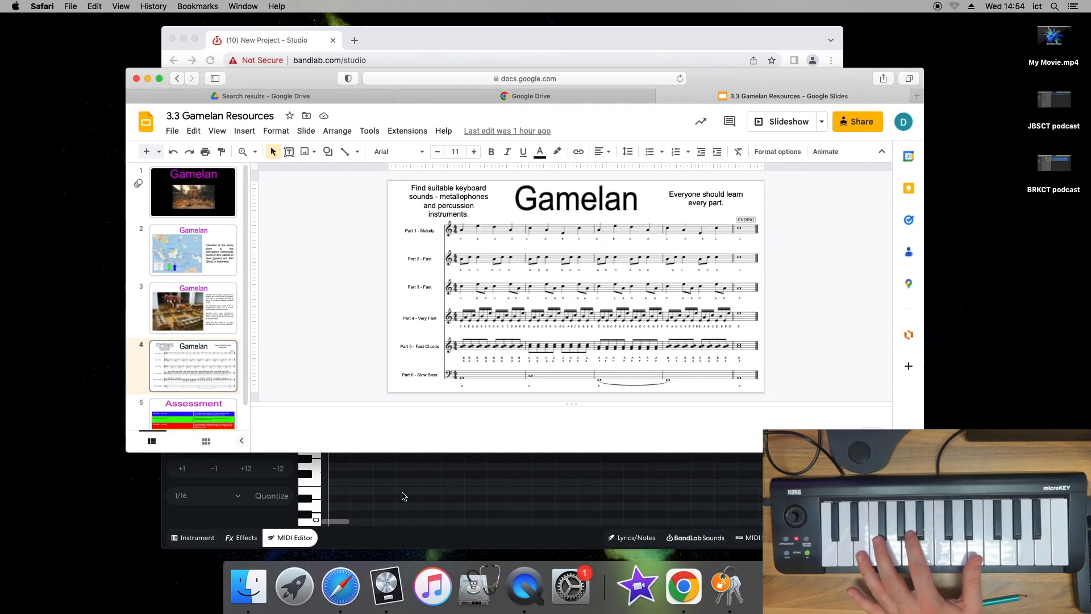
pyautogui.click(443, 481)
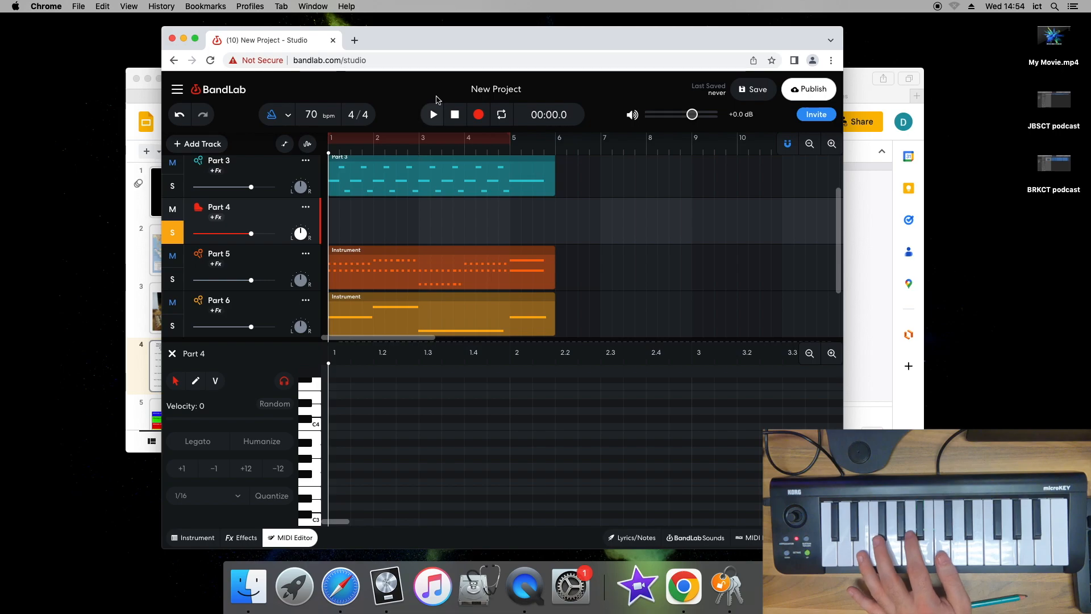
# Record Part 4 from the MIDI keyboard on its soloed track, stopping after the ending note
pyautogui.click(477, 115)
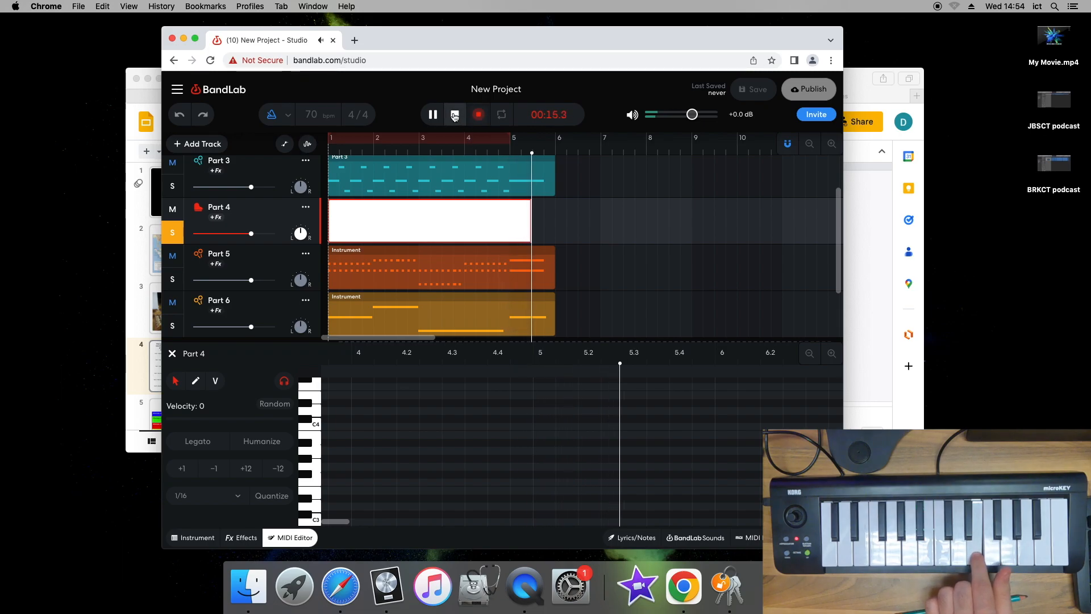
pyautogui.click(455, 116)
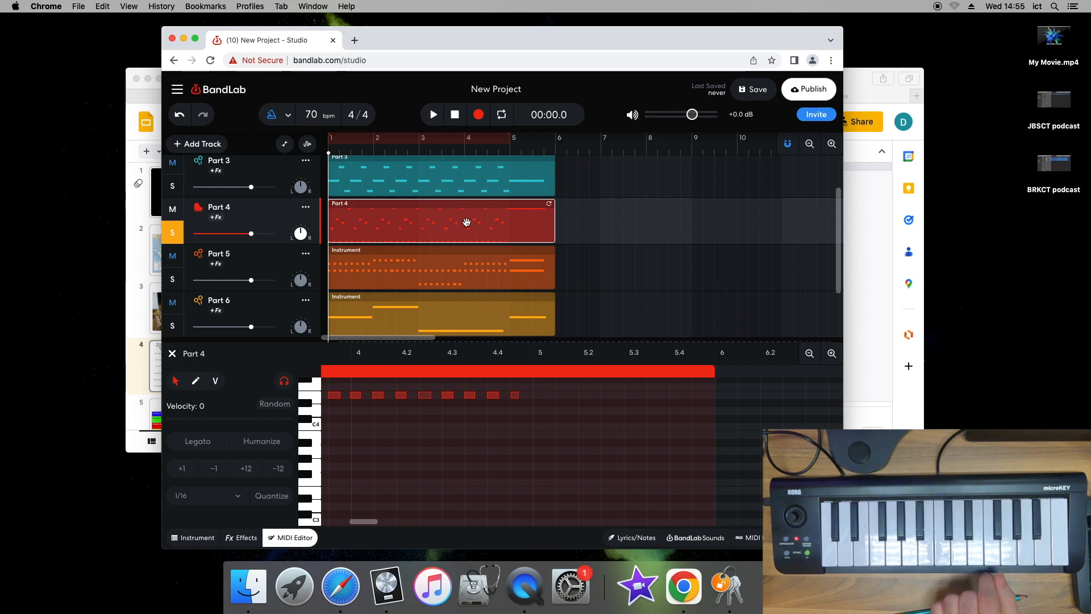
pyautogui.scroll(2, 467, 222)
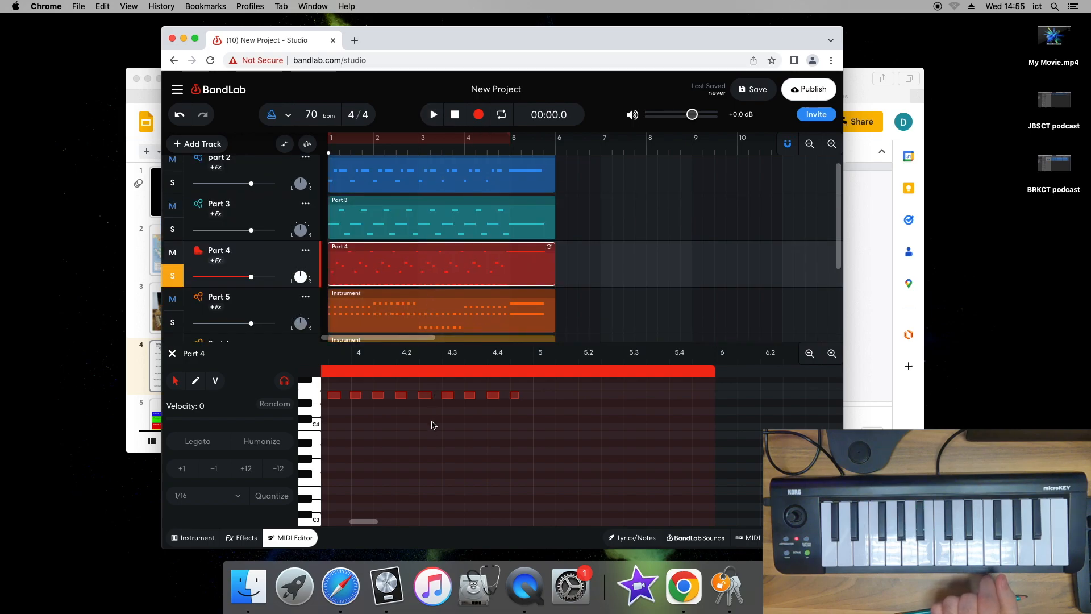
# Select all the recorded notes in the Part 4 region and quantize them to 1/16
pyautogui.click(401, 395)
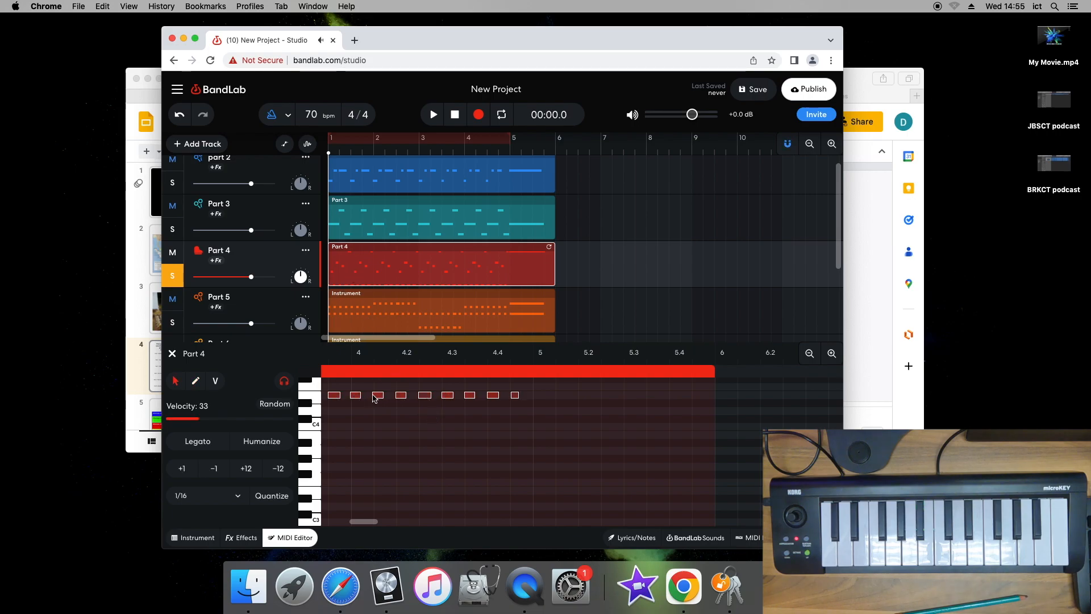
pyautogui.click(375, 435)
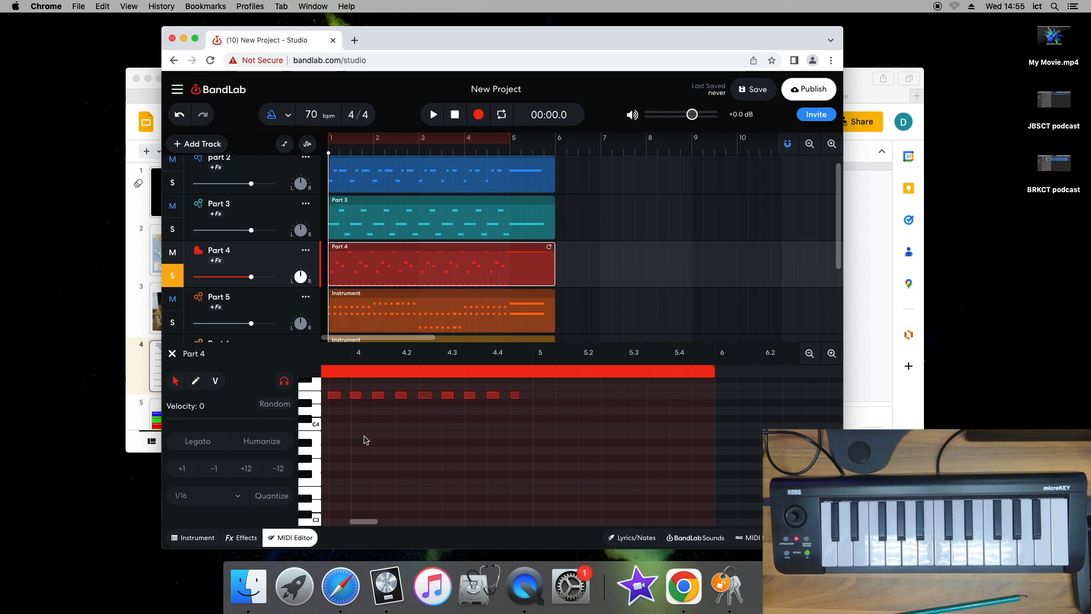
pyautogui.moveTo(365, 521); pyautogui.dragTo(334, 521)
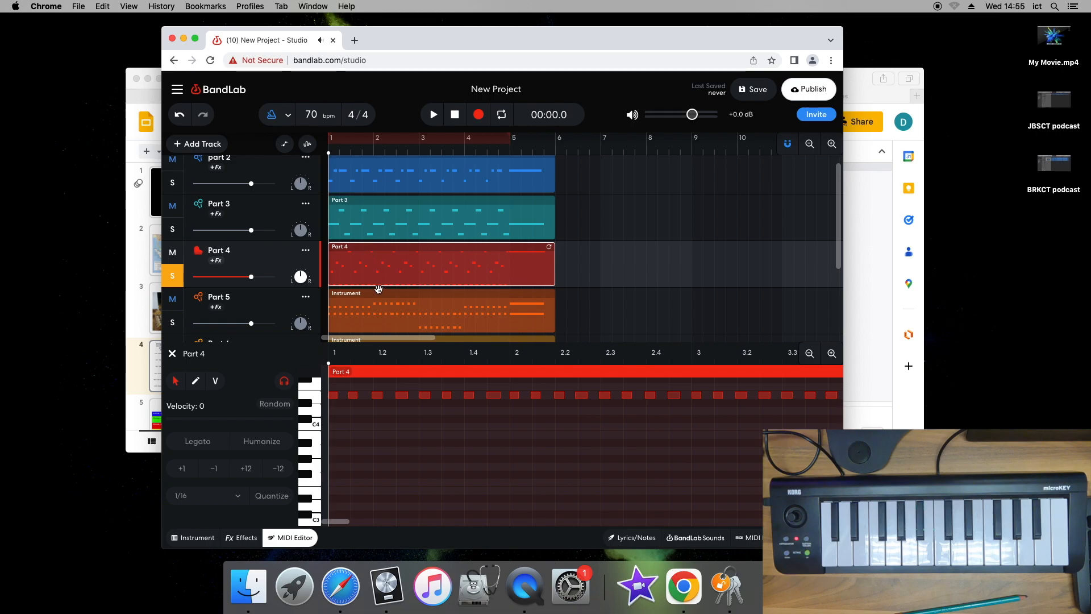
pyautogui.scroll(-1, 383, 254)
pyautogui.scroll(5, 370, 394)
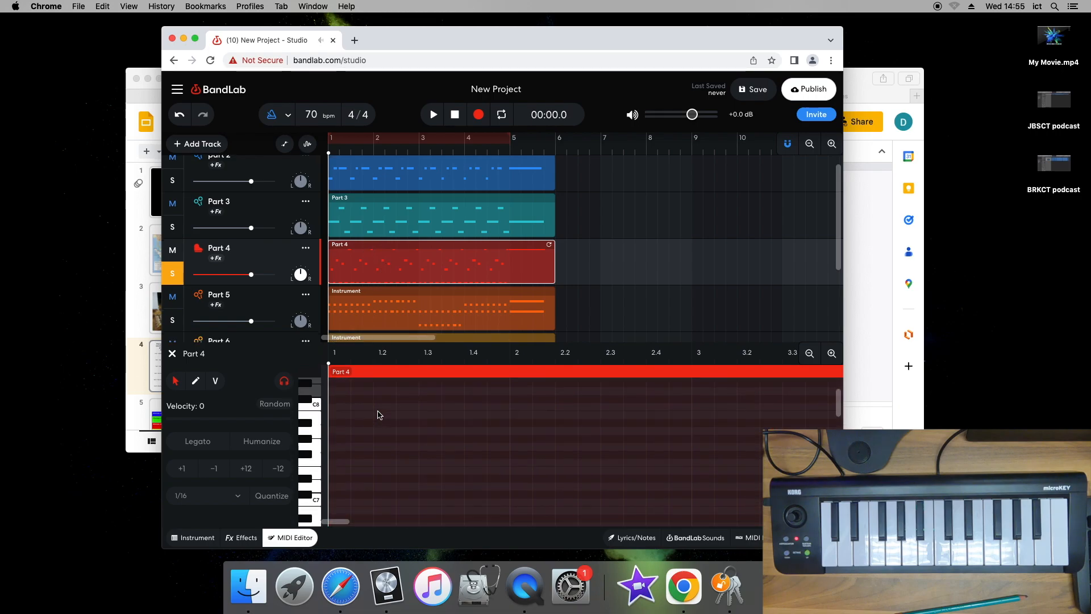
pyautogui.scroll(-1, 375, 414)
pyautogui.press('super+a')
pyautogui.click(281, 492)
# Play back the opening of the soloed Part 4 to check its timing, and return the playhead to the start
pyautogui.click(426, 116)
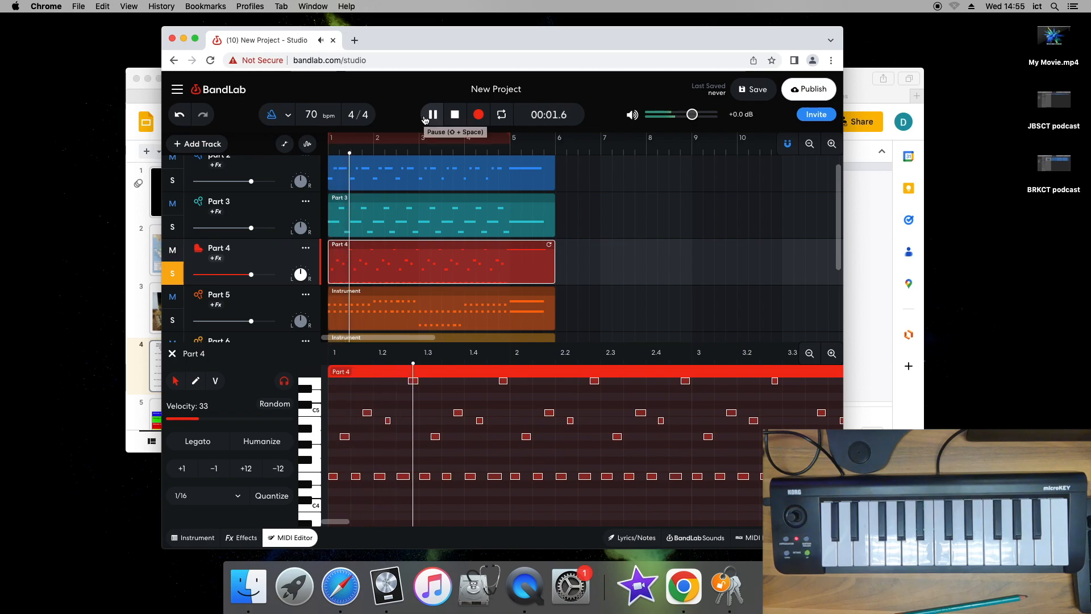
pyautogui.click(432, 116)
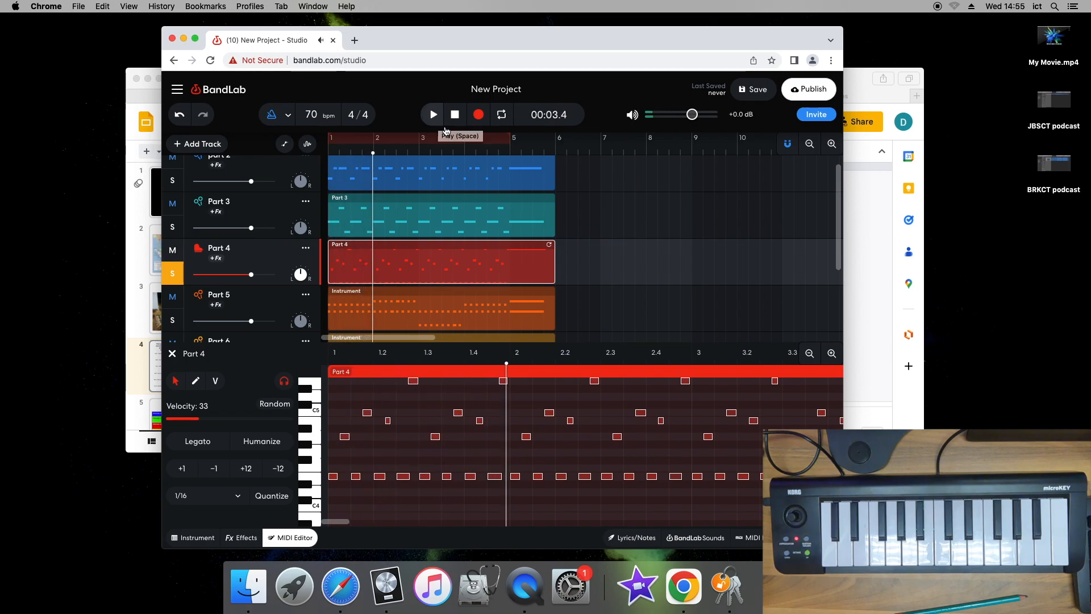
pyautogui.click(455, 114)
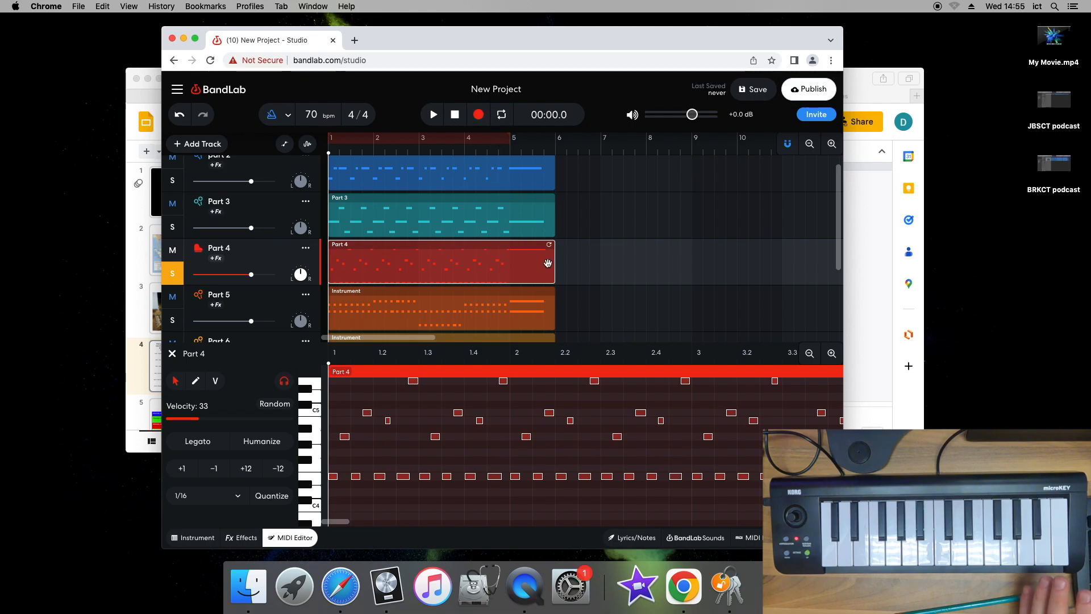
# Try a short recording on Part 4 just after bar 6, loop its region, and delete it
pyautogui.moveTo(548, 244)
pyautogui.mouseDown()
pyautogui.moveTo(641, 245)
pyautogui.moveTo(549, 255)
pyautogui.mouseUp()
pyautogui.click(568, 256)
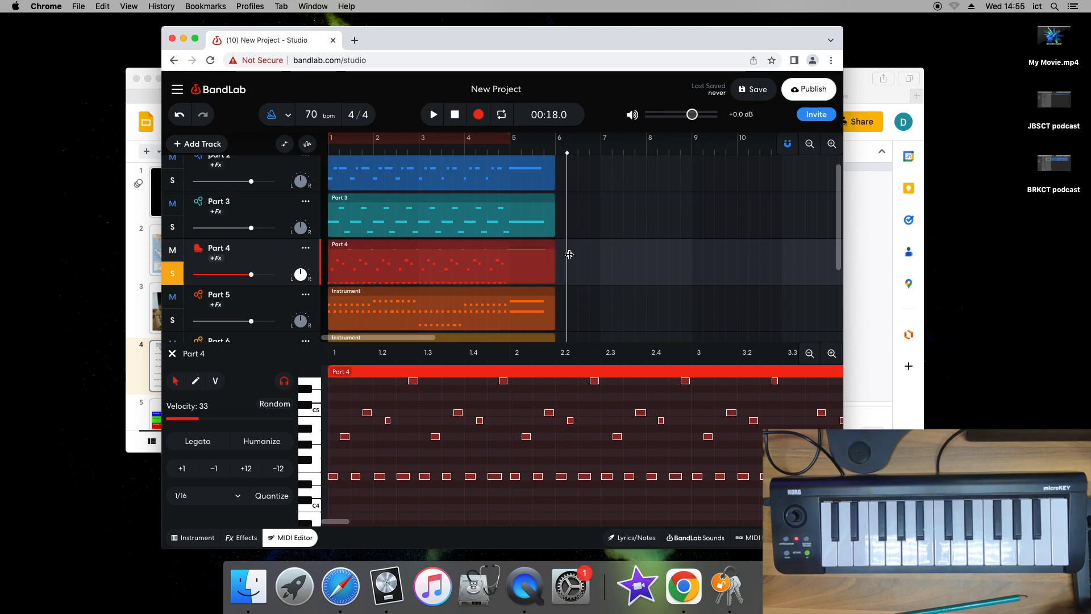
pyautogui.click(479, 117)
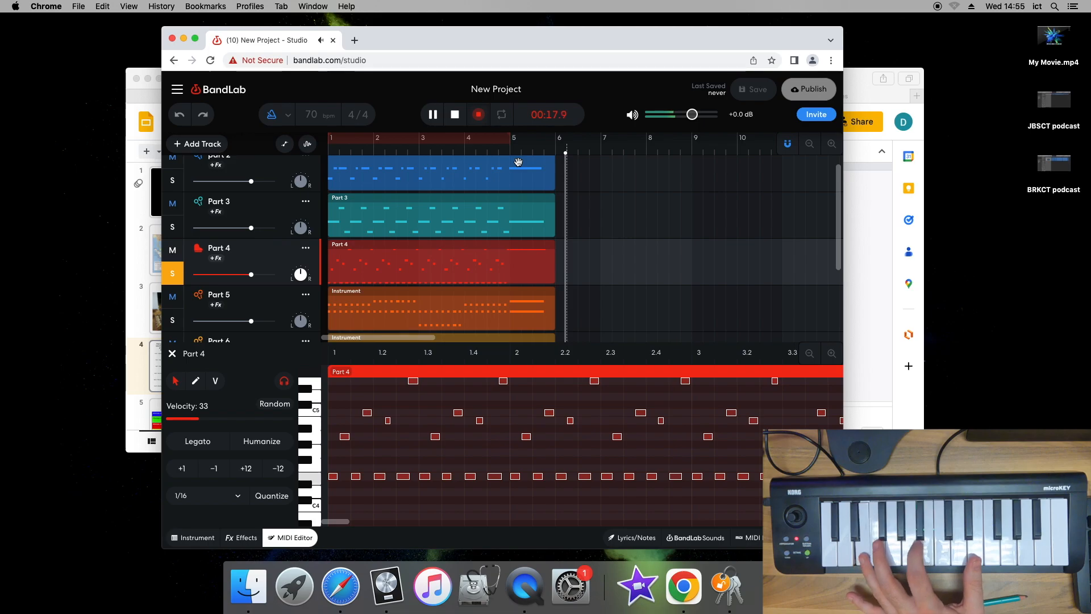
pyautogui.click(455, 115)
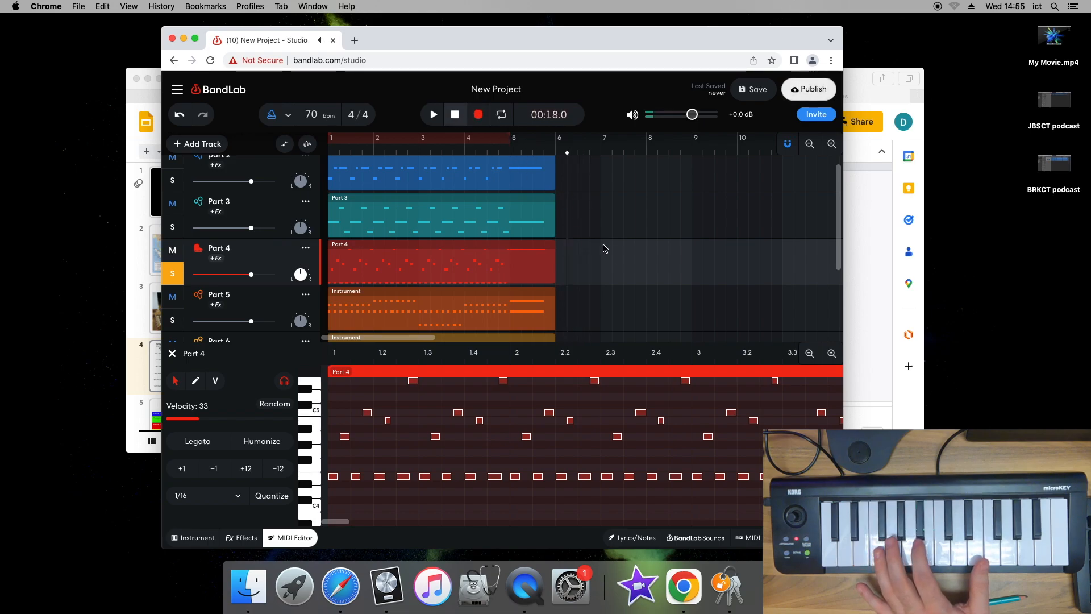
pyautogui.moveTo(613, 245); pyautogui.dragTo(659, 245)
pyautogui.scroll(-1, 632, 268)
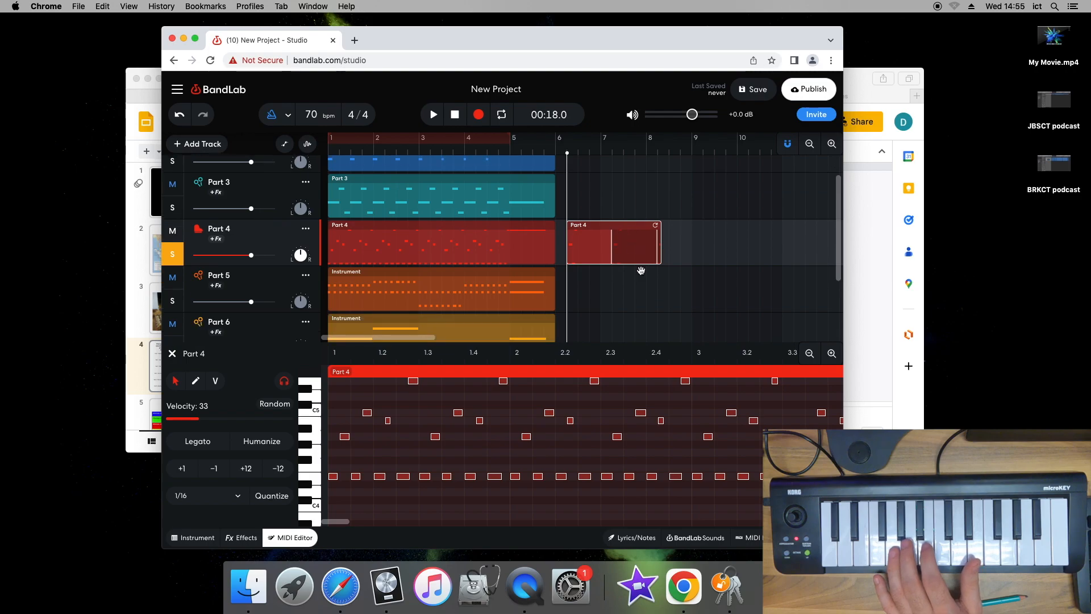
pyautogui.press('Delete')
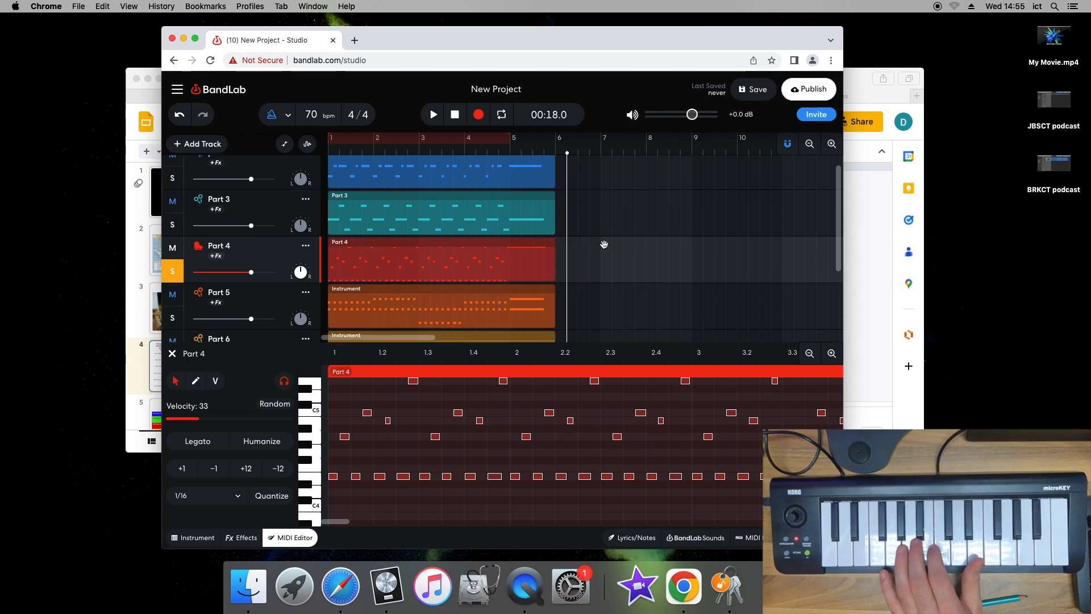
pyautogui.click(455, 115)
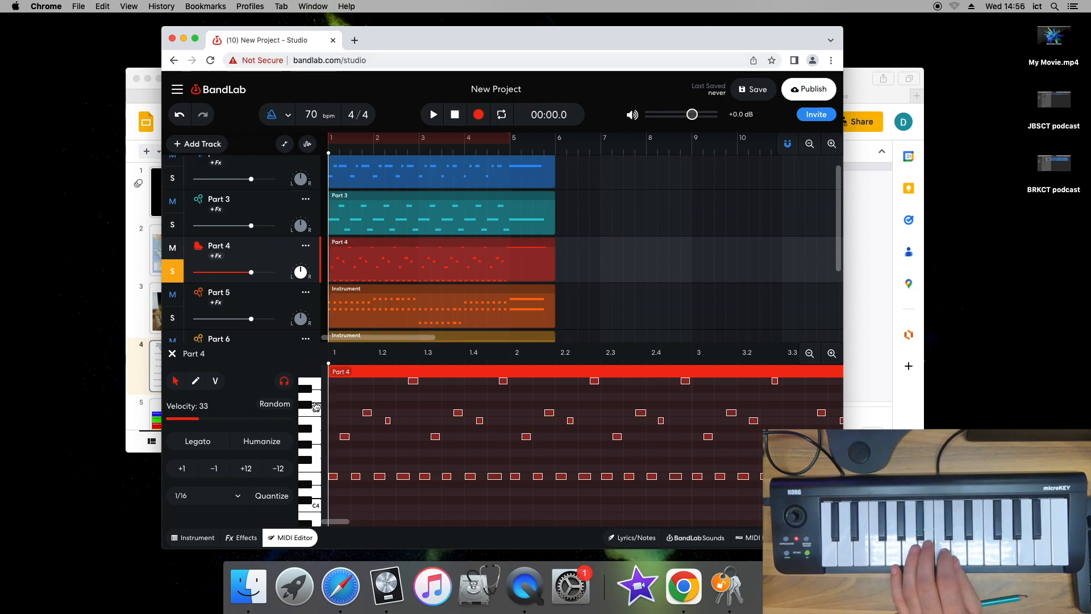
# Unsolo Part 4 and play all six parts together through to the ending
pyautogui.click(179, 275)
pyautogui.scroll(-3, 417, 253)
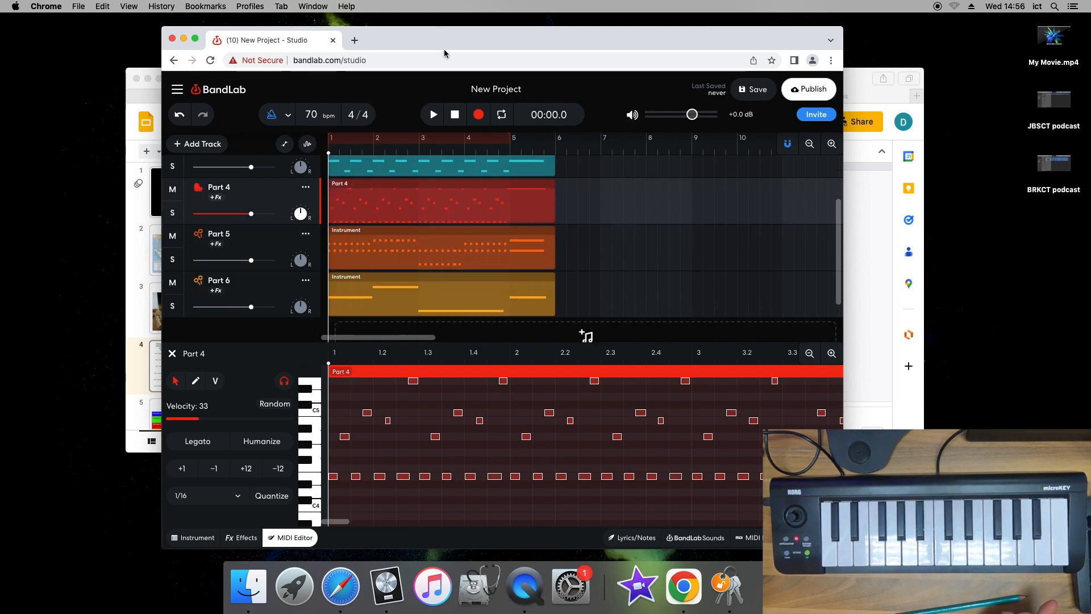
pyautogui.click(432, 115)
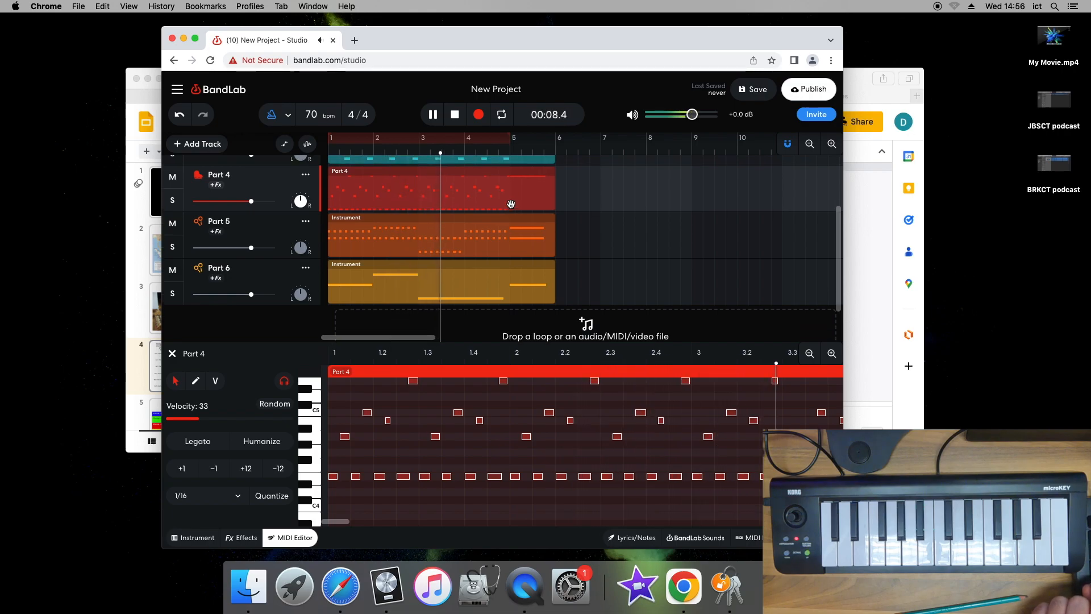
pyautogui.scroll(4, 511, 204)
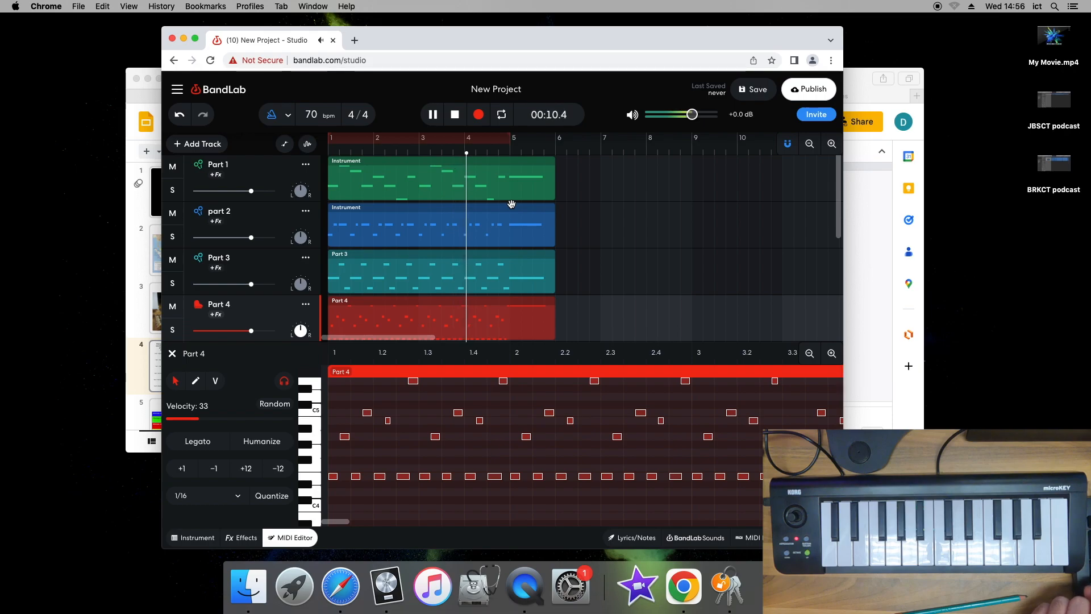
pyautogui.scroll(-1, 484, 230)
pyautogui.scroll(-3, 485, 230)
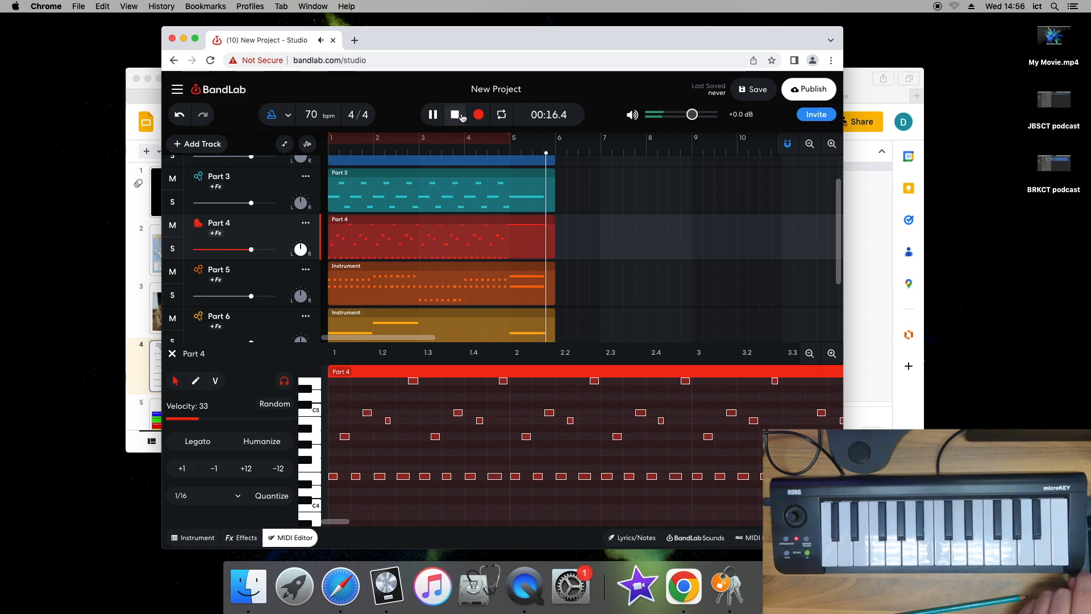
pyautogui.click(457, 116)
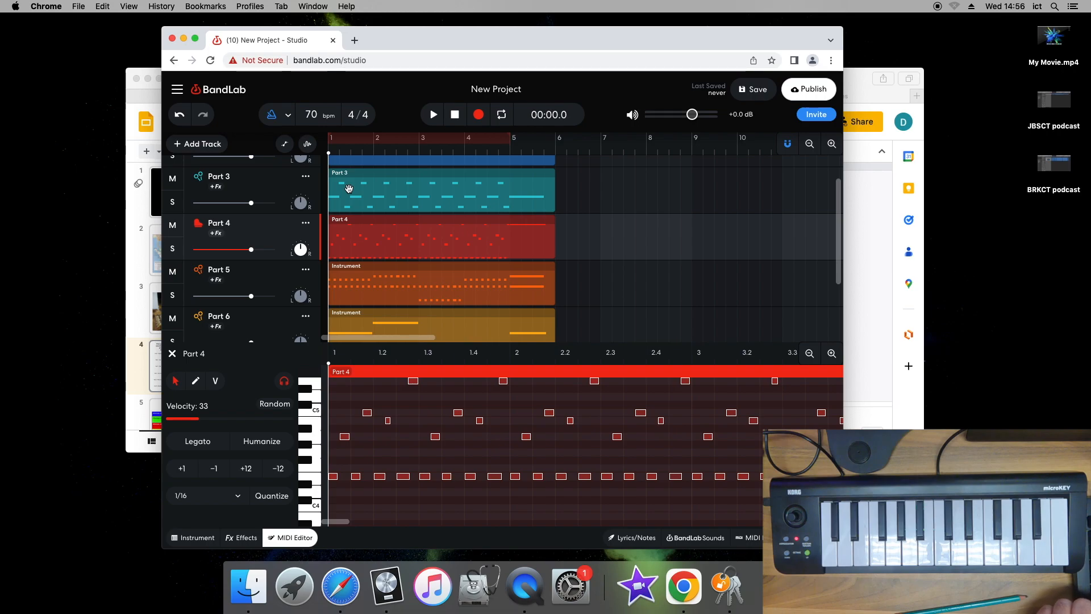
# Raise the Part 1 track's volume slightly, checking its balance against the other parts during playback
pyautogui.scroll(3, 270, 238)
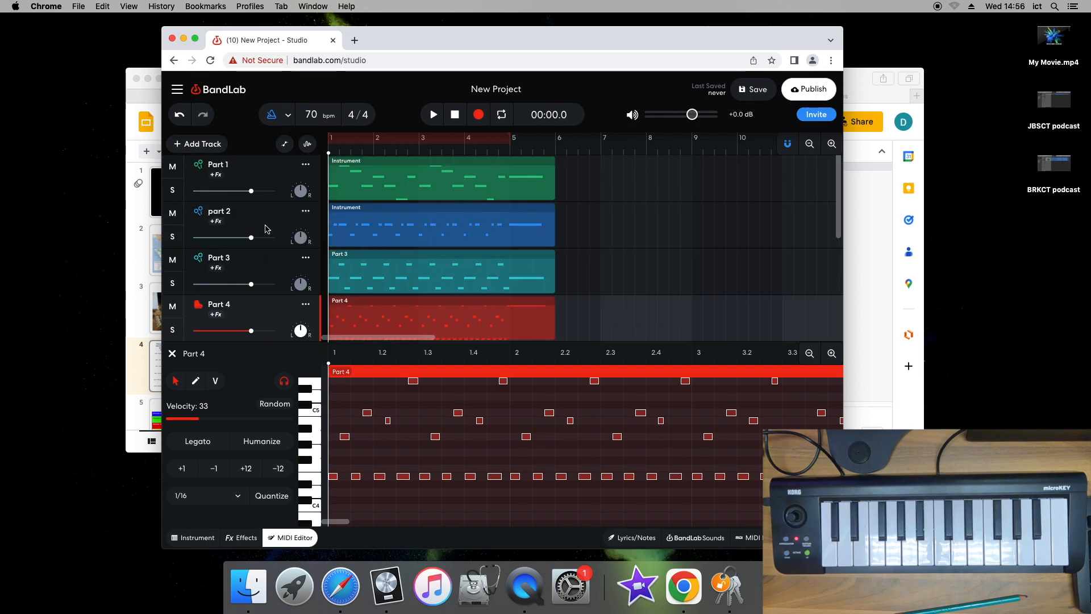
pyautogui.moveTo(263, 194); pyautogui.dragTo(254, 192)
pyautogui.moveTo(257, 193); pyautogui.dragTo(263, 192)
pyautogui.click(432, 114)
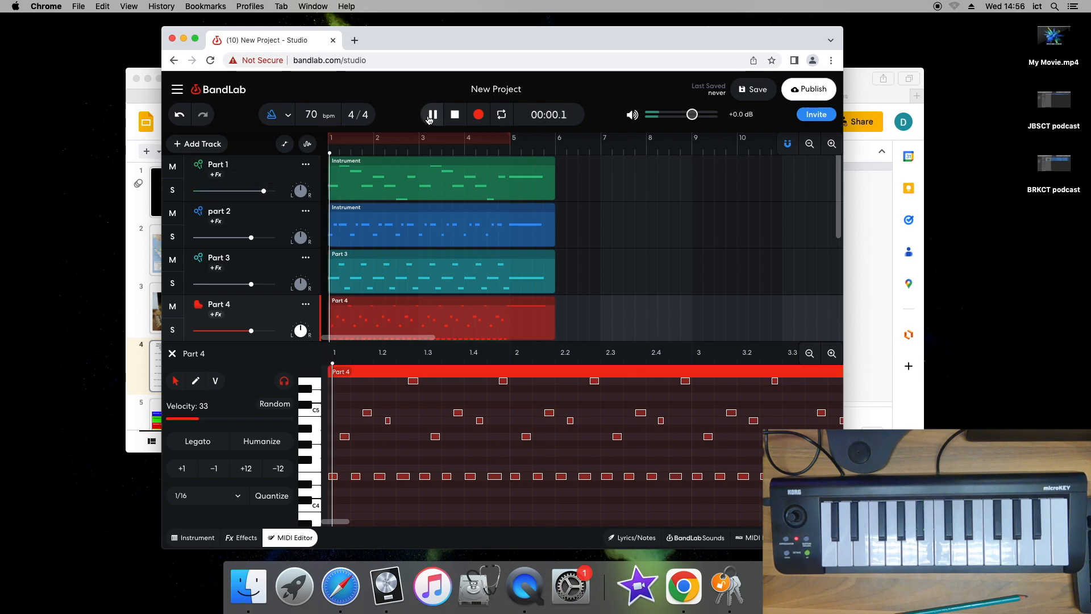
pyautogui.moveTo(265, 191)
pyautogui.mouseDown()
pyautogui.moveTo(227, 192)
pyautogui.moveTo(255, 192)
pyautogui.mouseUp()
pyautogui.click(454, 117)
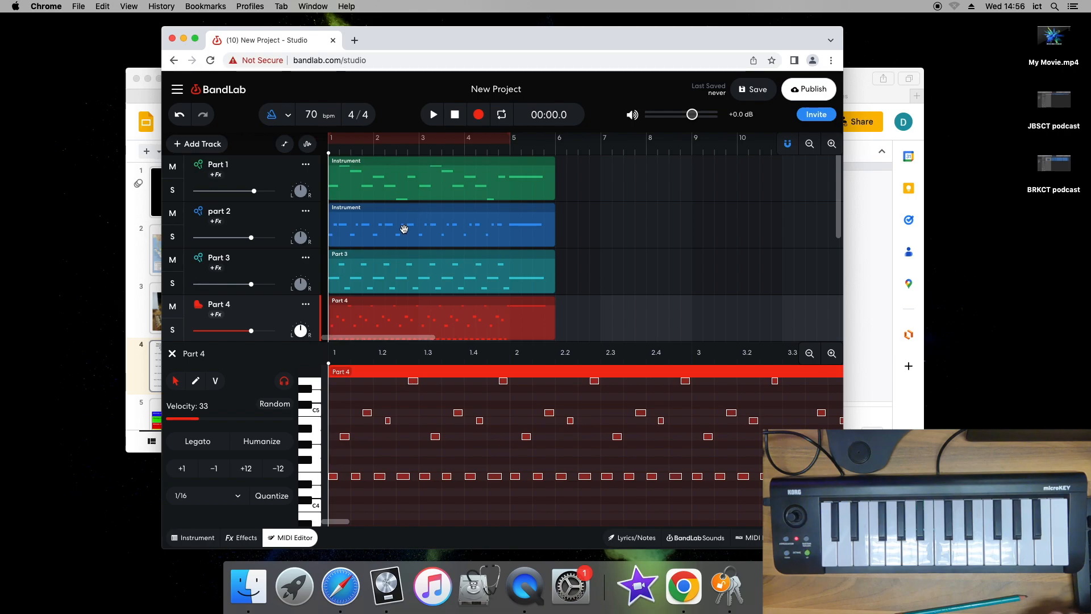
# Rename the project "Gamelan piece" and save it
pyautogui.scroll(-5, 404, 229)
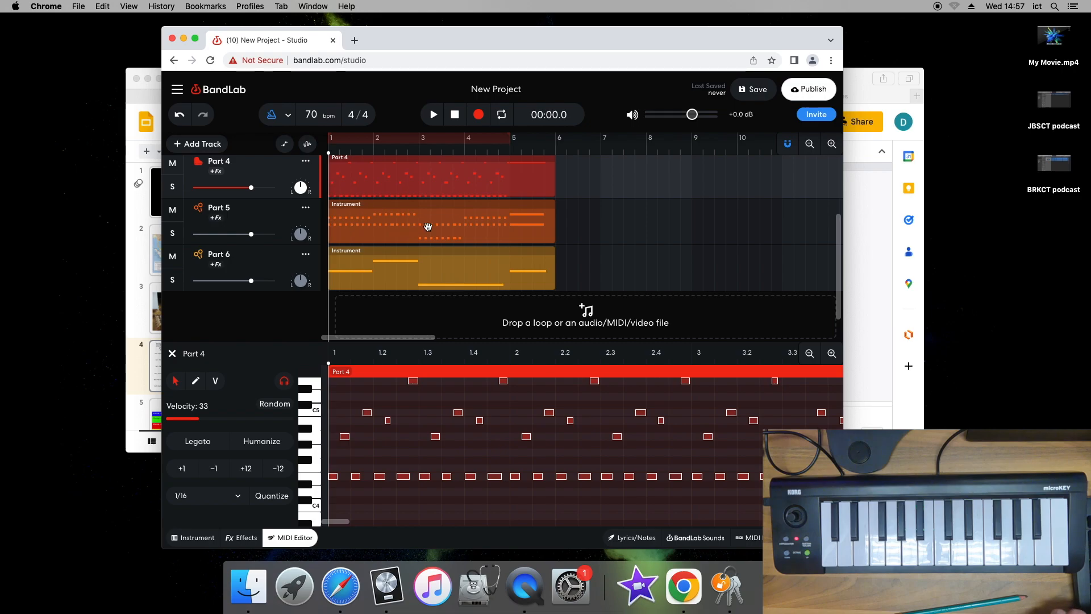
pyautogui.doubleClick(525, 91)
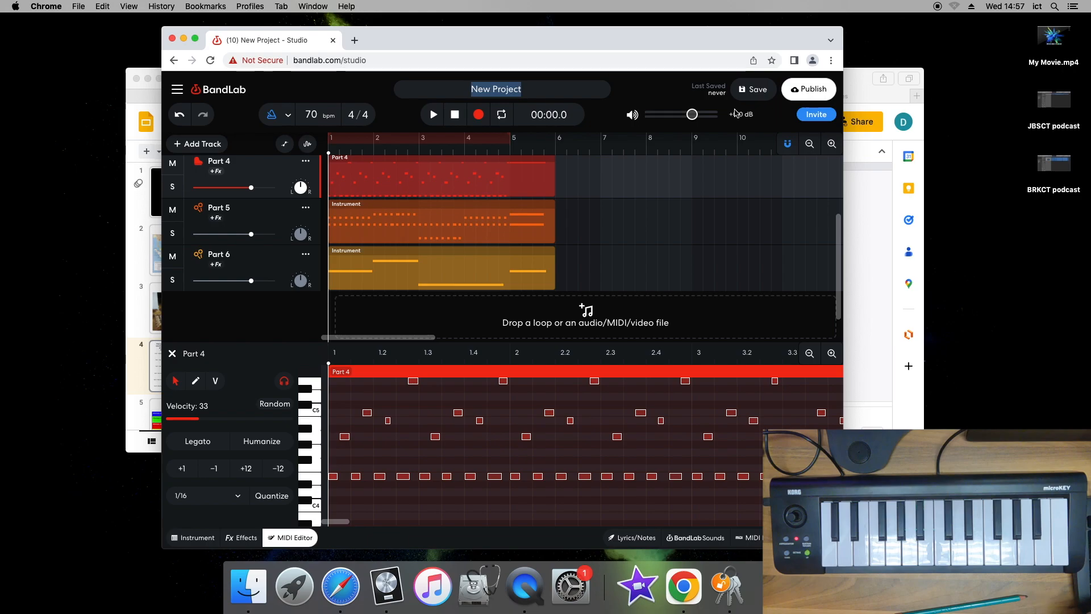
pyautogui.write('Gamelan piece')
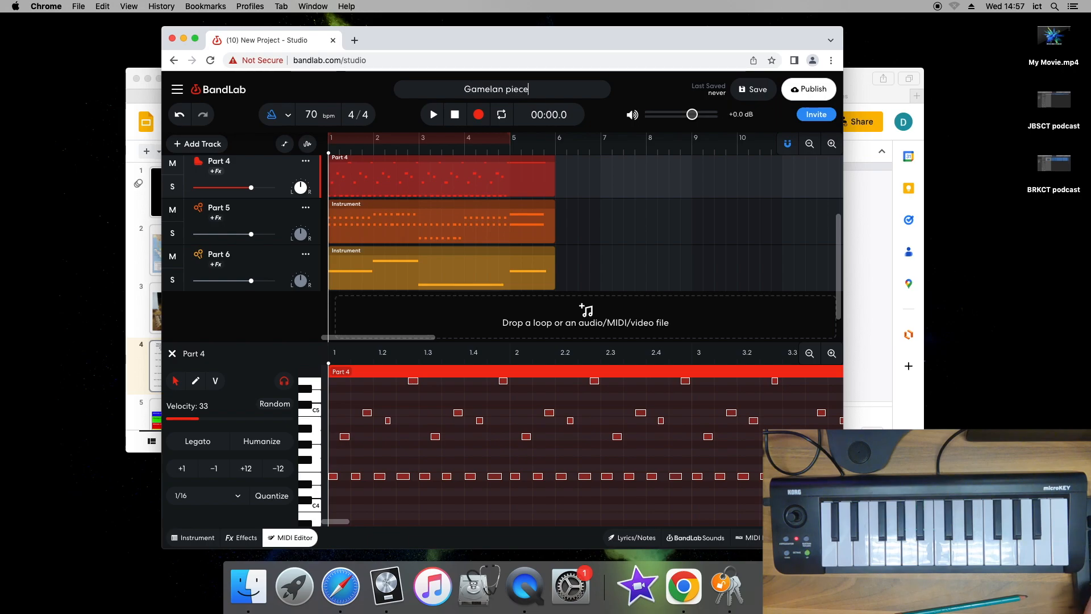
pyautogui.click(758, 90)
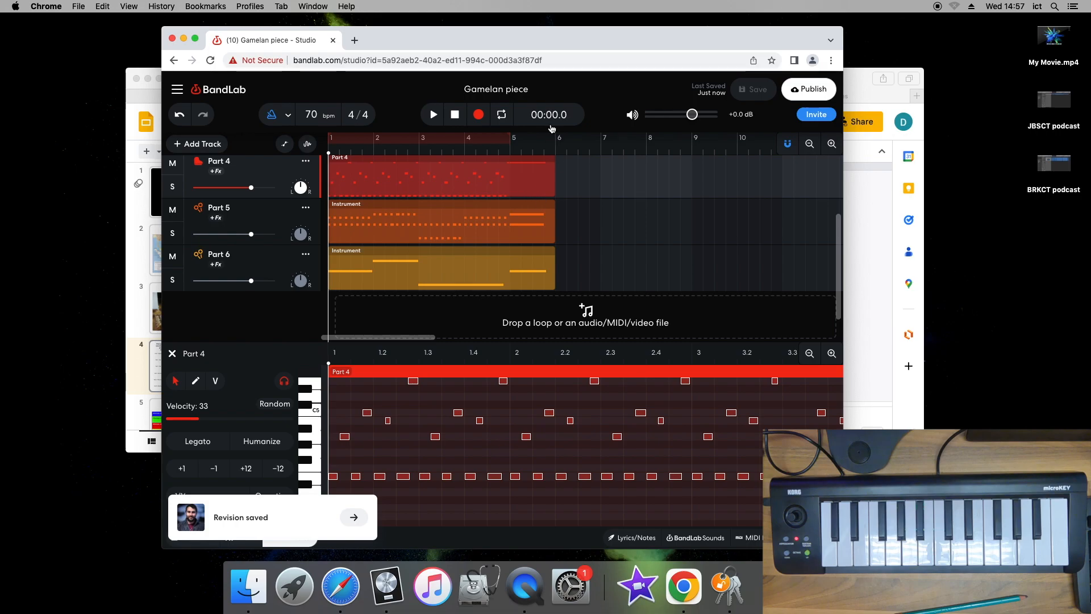
pyautogui.scroll(3, 378, 244)
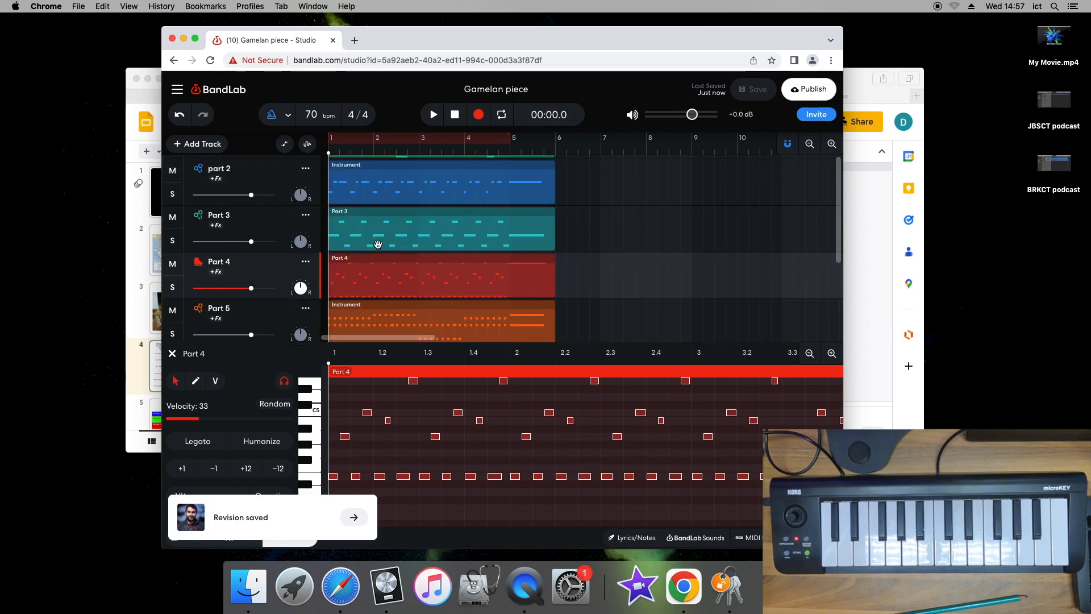
pyautogui.scroll(2, 383, 221)
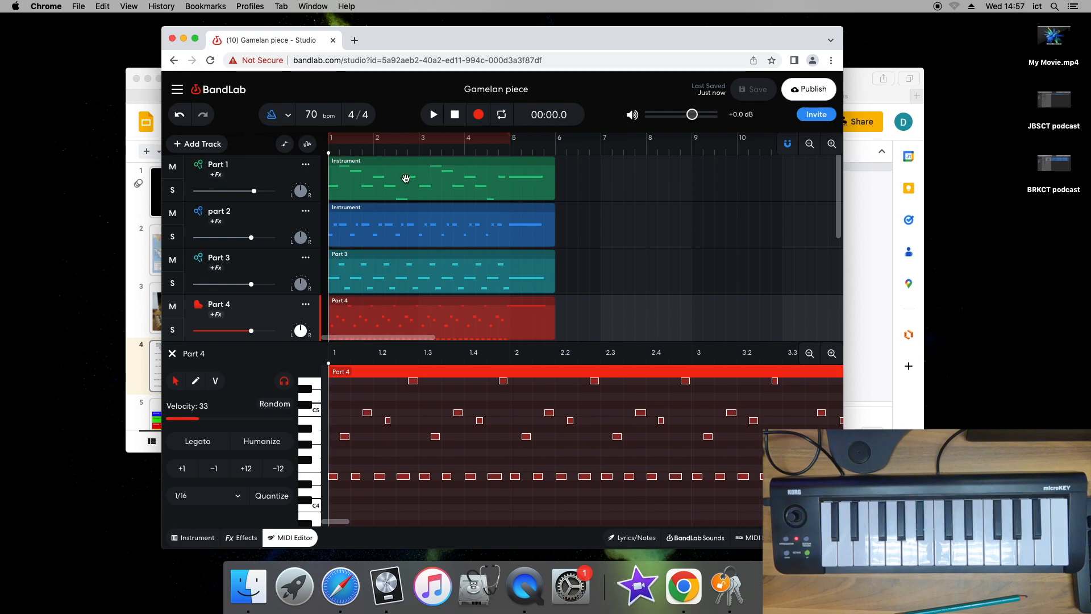
pyautogui.scroll(-4, 370, 251)
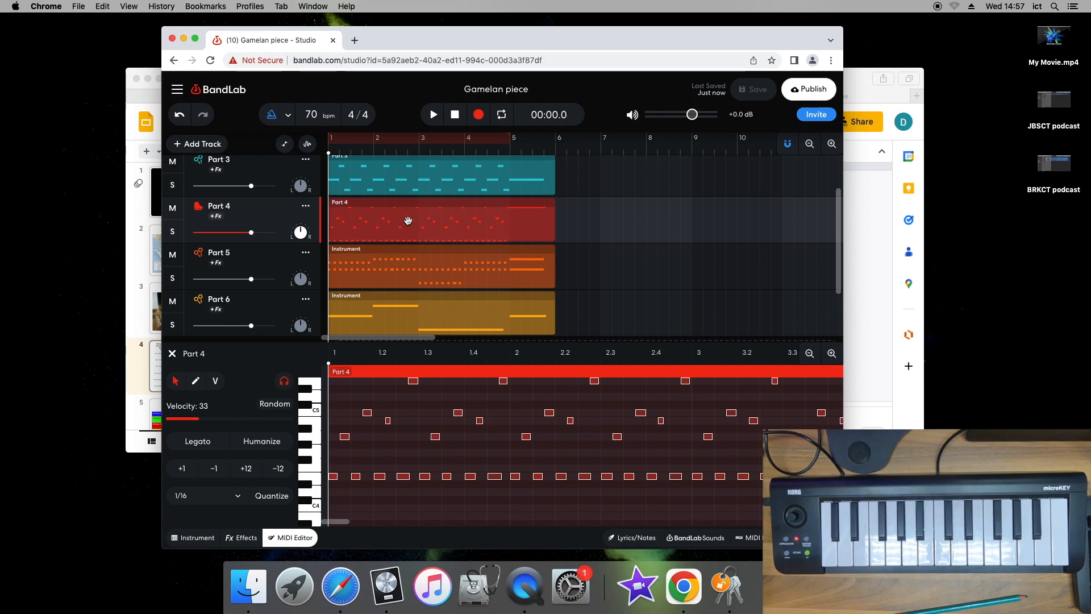
pyautogui.scroll(2, 408, 221)
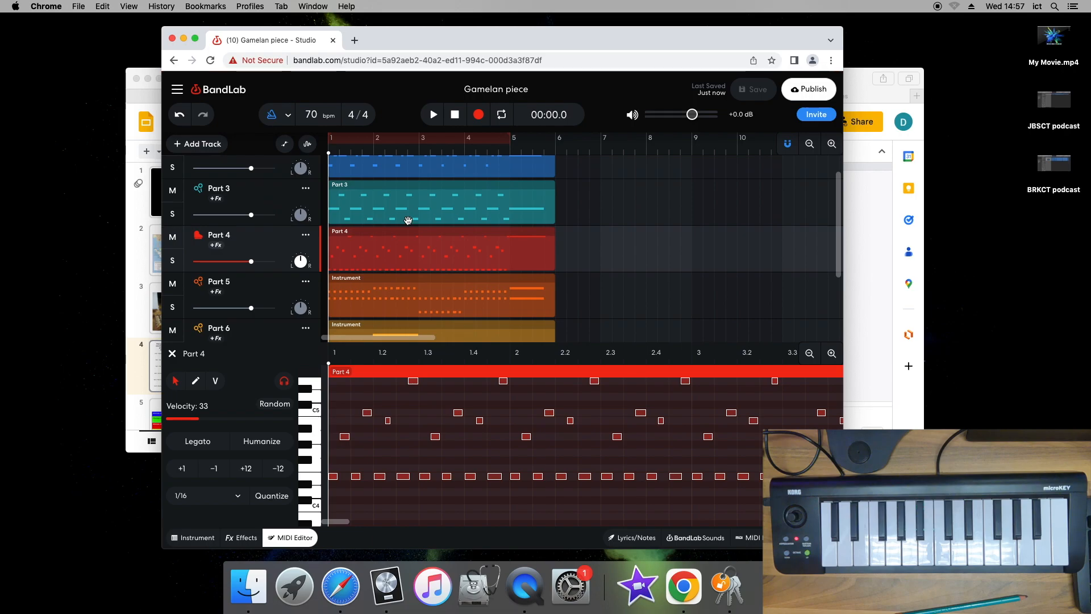